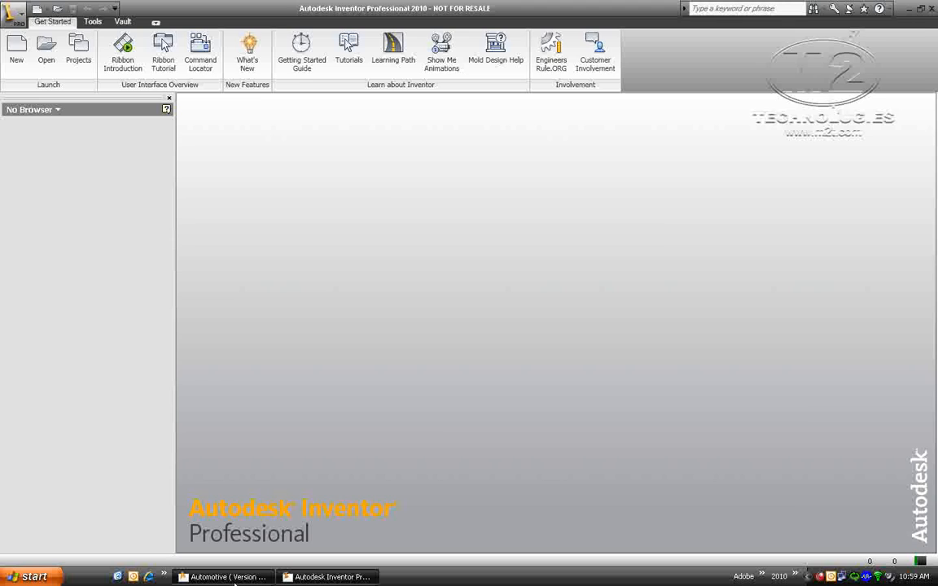
Step: In Alias Automotive, open Controller_Demo.iam from the Desktop folder Alias Inv Interoperability, subfolder Controller Assy, and accept the new construction settings
left_click(54, 159)
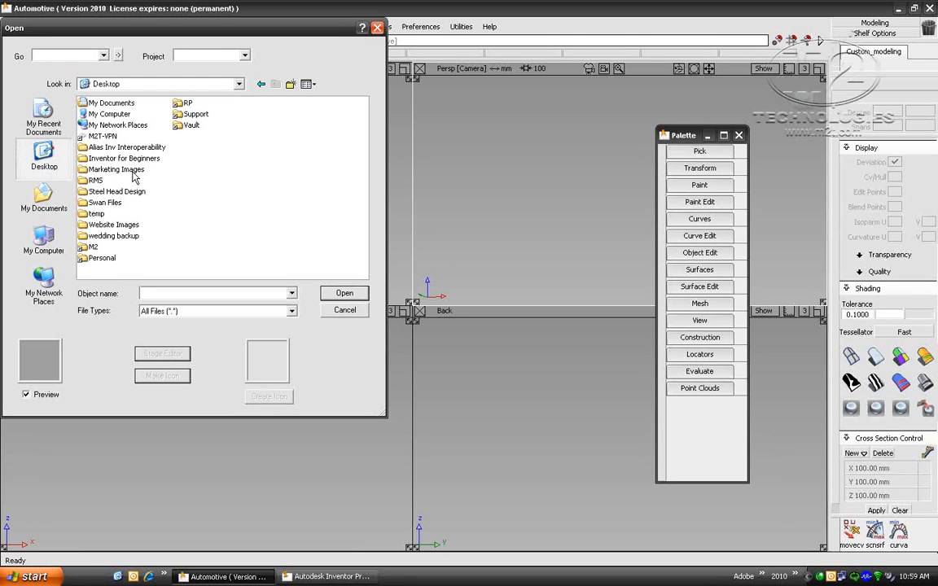
double_click(110, 148)
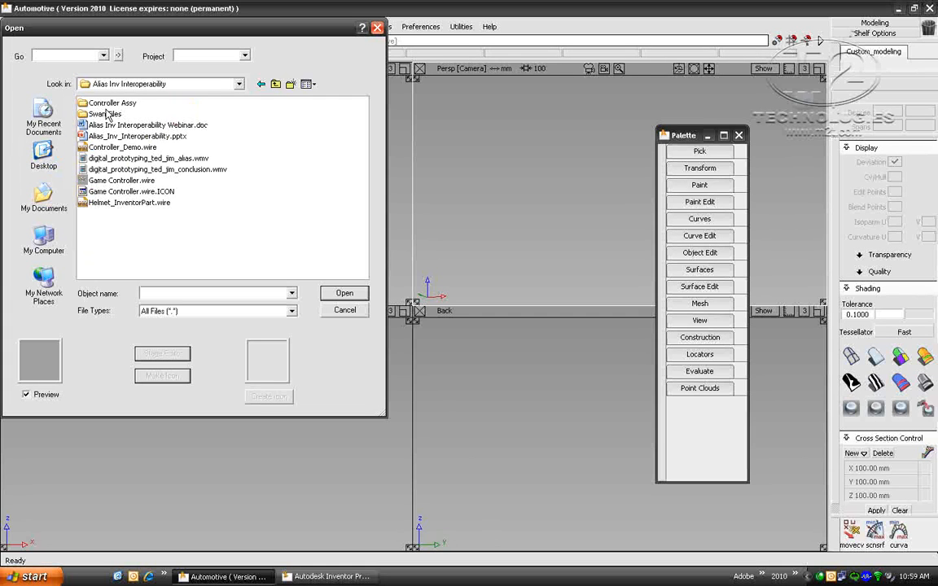
double_click(107, 104)
left_click_drag(276, 273, 341, 278)
left_click(120, 214)
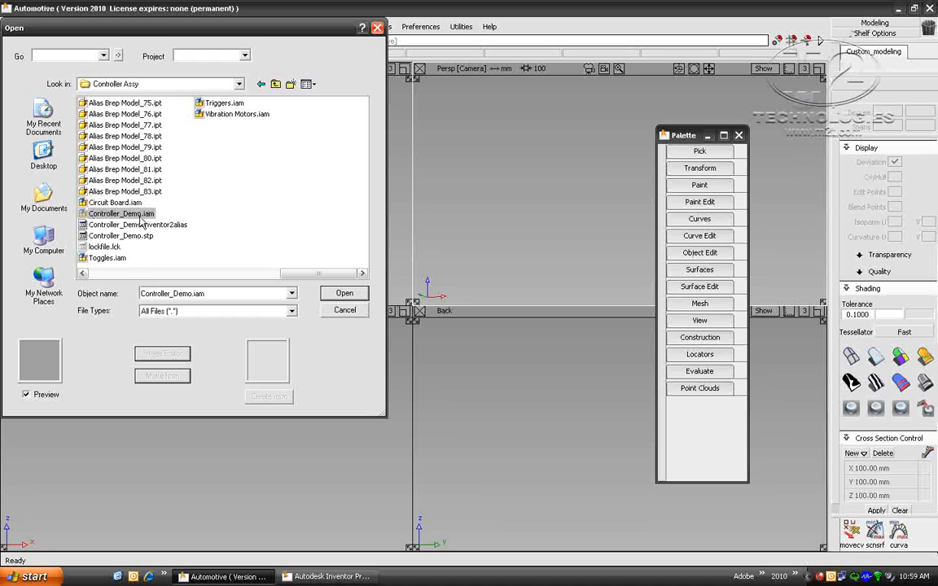
double_click(141, 217)
left_click(408, 346)
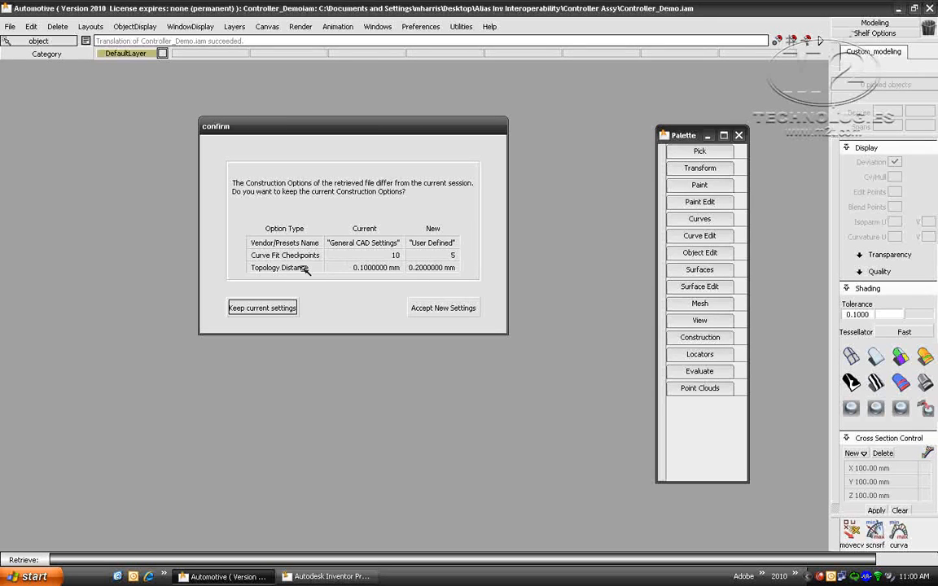
left_click(444, 307)
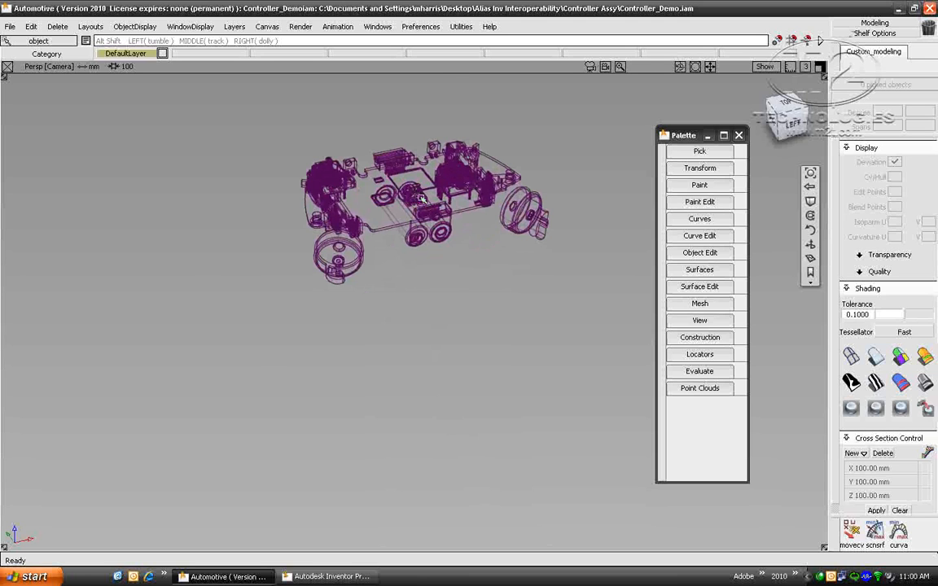
Step: Inspect the imported controller assembly up close and test picking it by its circuit board in the perspective view
right_click_drag(422, 199, 340, 348, "alt+shift")
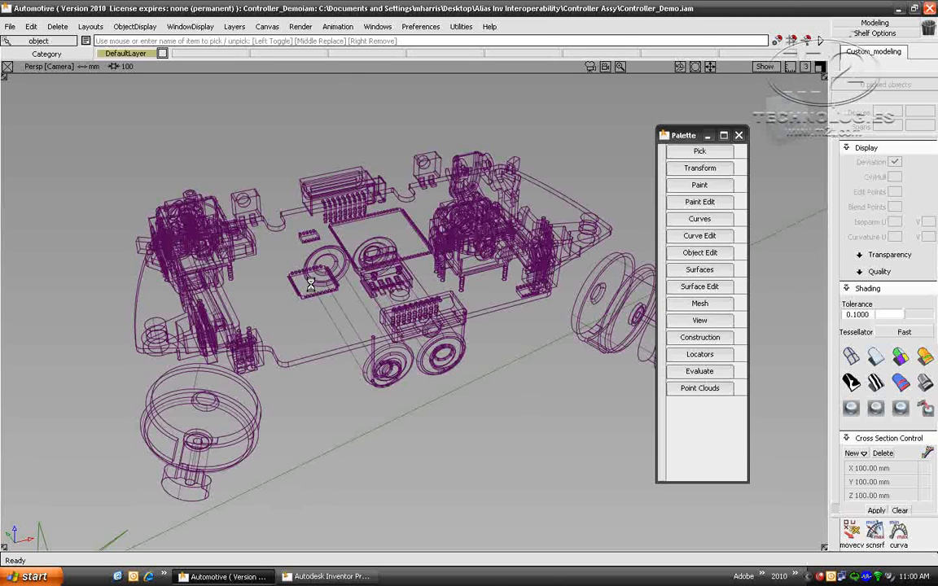
left_click(314, 578)
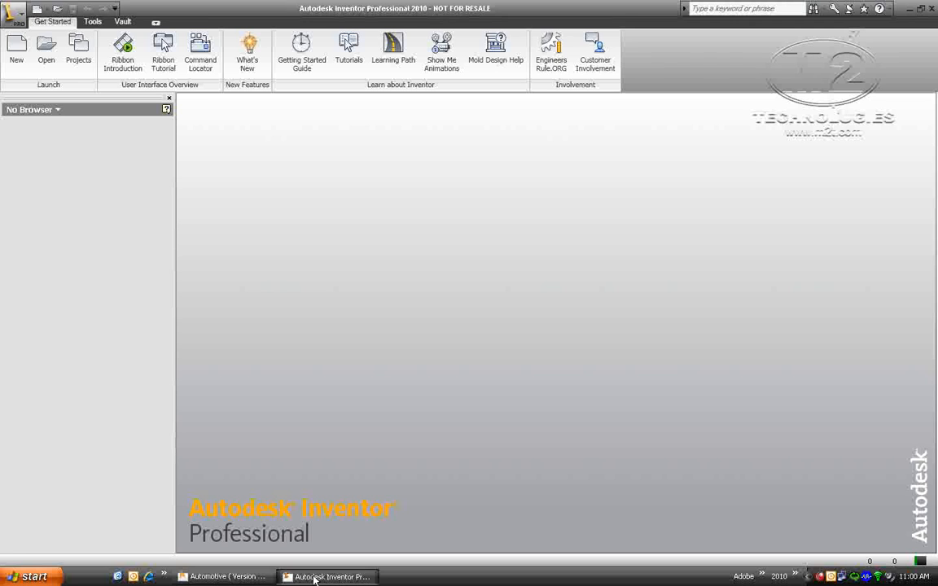
left_click(239, 579)
left_click_drag(383, 264, 377, 219, "alt+shift")
right_click_drag(377, 219, 303, 312, "alt+shift")
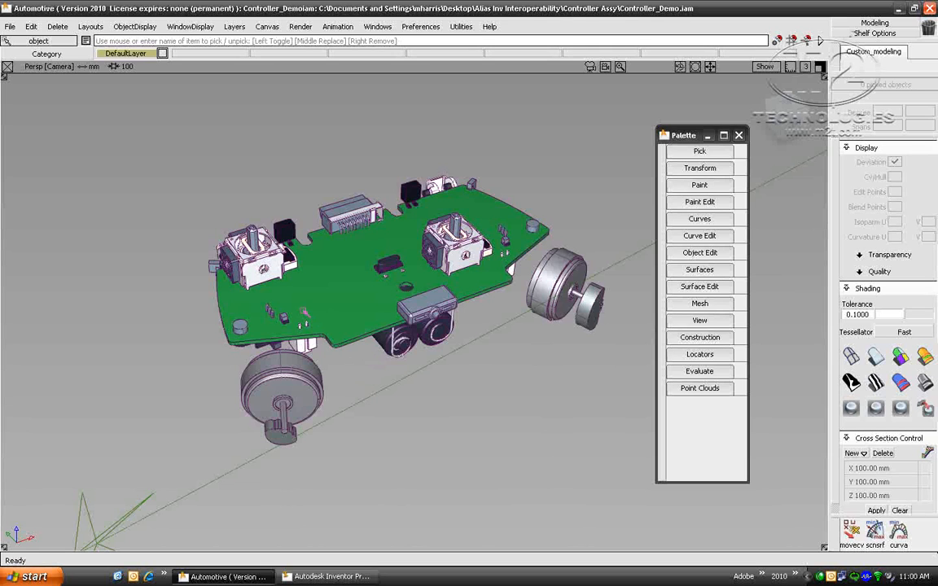
left_click(304, 312)
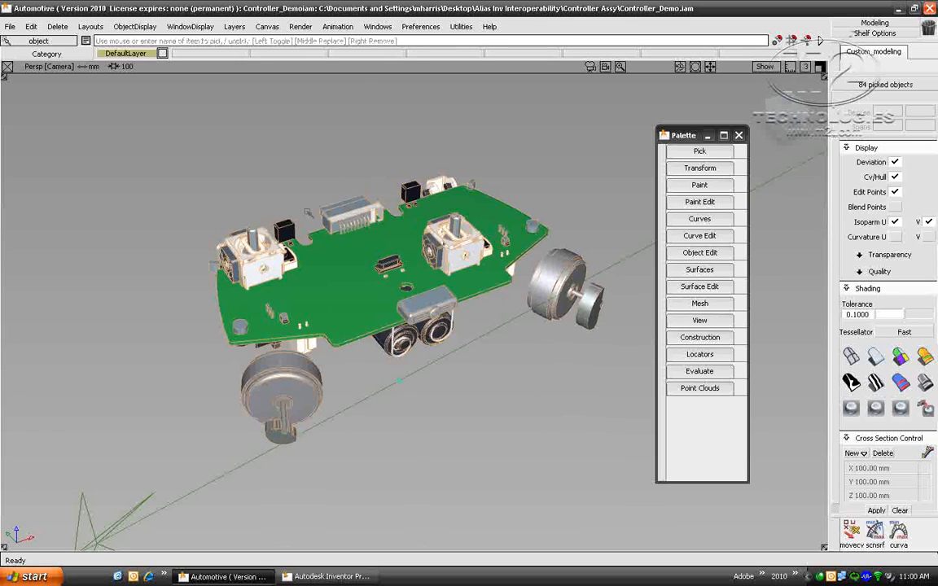
left_click_drag(279, 157, 279, 126, "ctrl+shift")
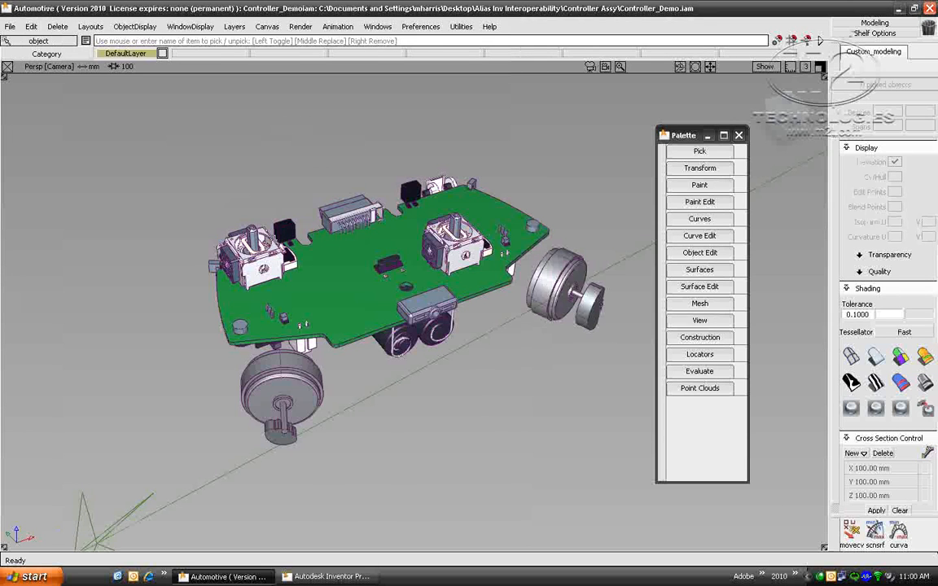
left_click(434, 313)
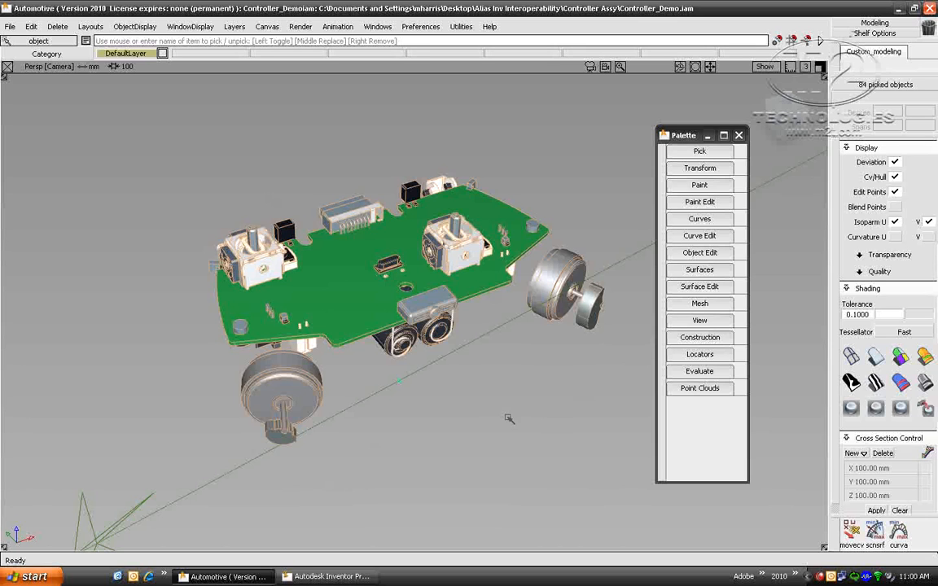
left_click(358, 313)
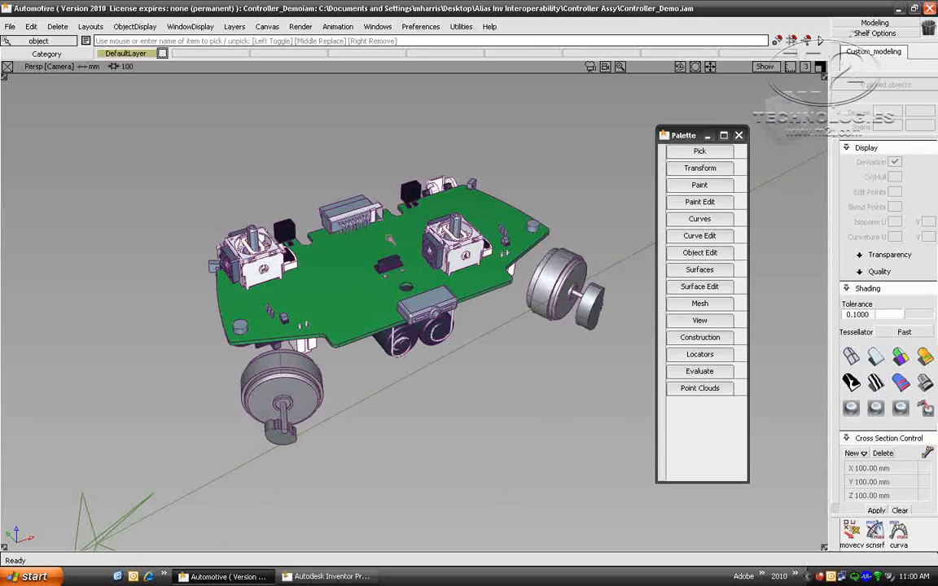
Step: Open the Object Lister and expand DefaultLayer to list the imported assembly's structure
left_click(378, 26)
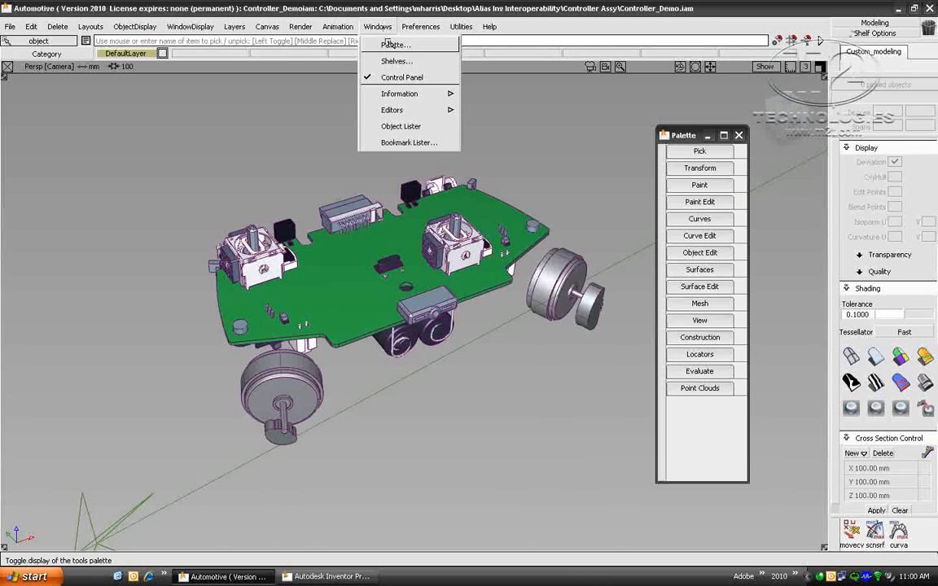
left_click(401, 126)
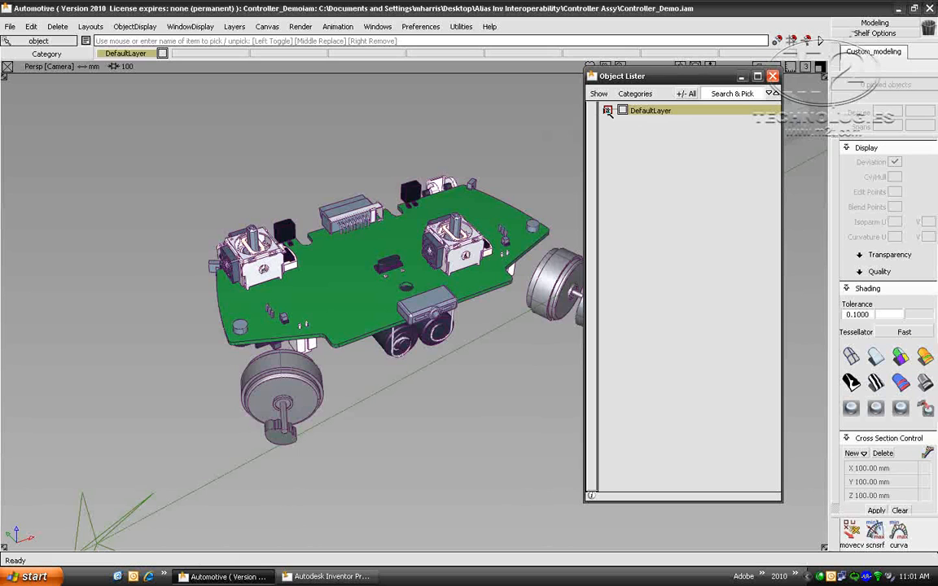
left_click(608, 110)
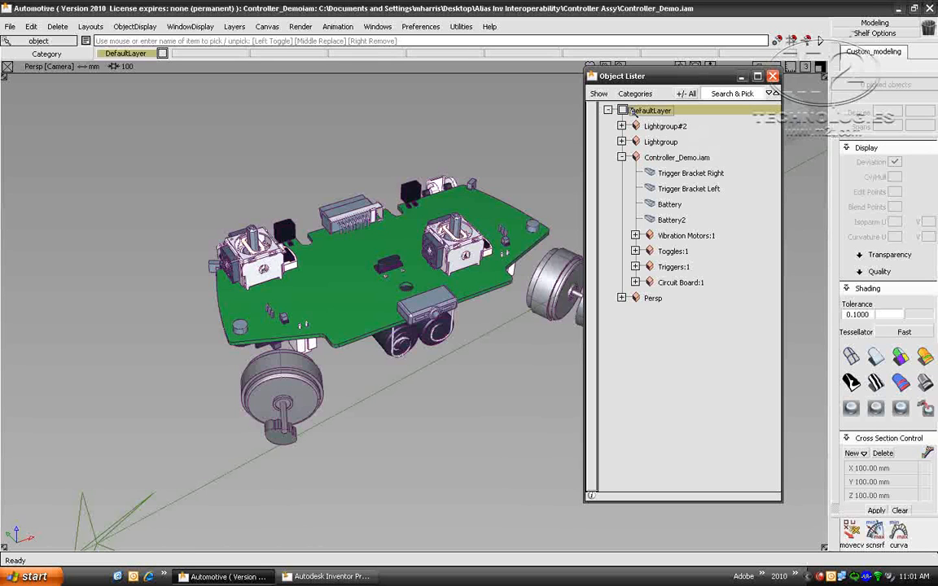
Step: Pick Controller_Demo.iam, Trigger Bracket Left and each battery individually in the structure, and examine the parts of Vibration Motors:1
left_click(673, 158)
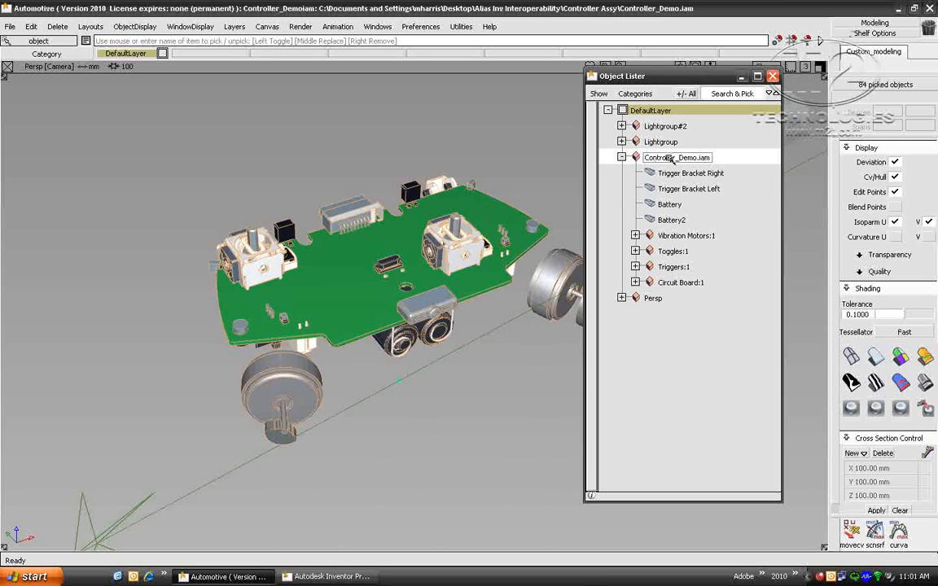
left_click(673, 189)
left_click(674, 206)
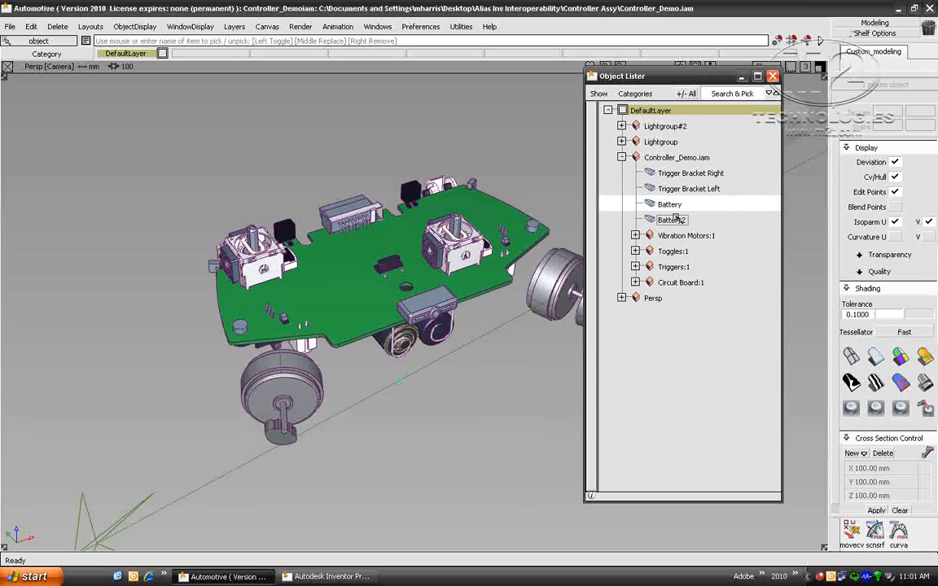
left_click(673, 219)
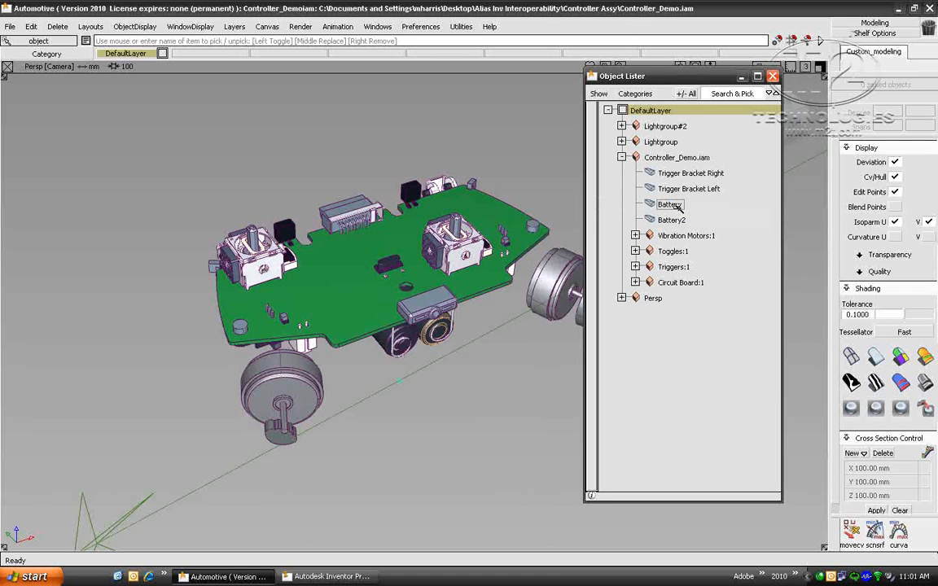
left_click(676, 236)
left_click(636, 235)
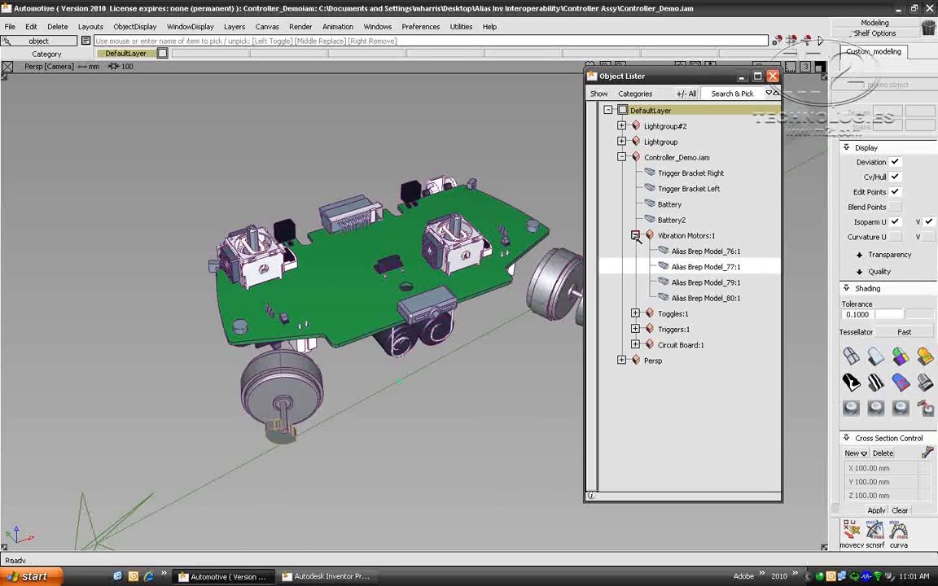
left_click(636, 235)
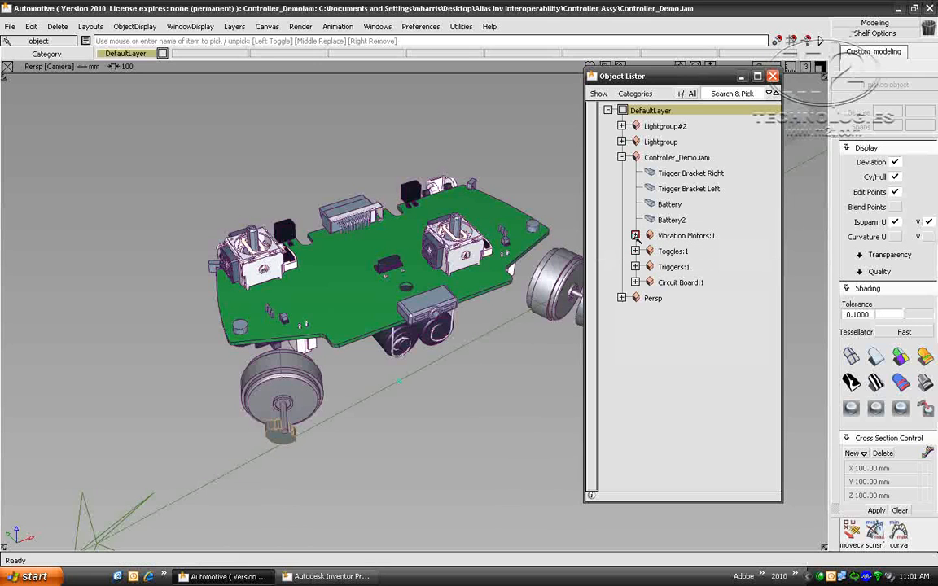
Step: Pick Battery and Battery2, move them down about 29 mm along Z, then undo the move and clear the selection
left_click(667, 205)
left_click(664, 219)
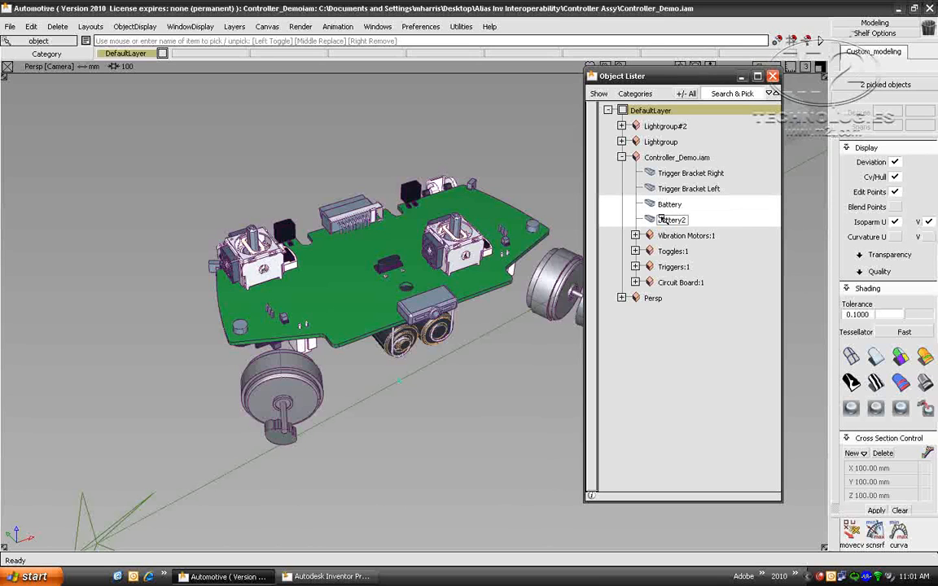
right_click_drag(530, 170, 534, 198)
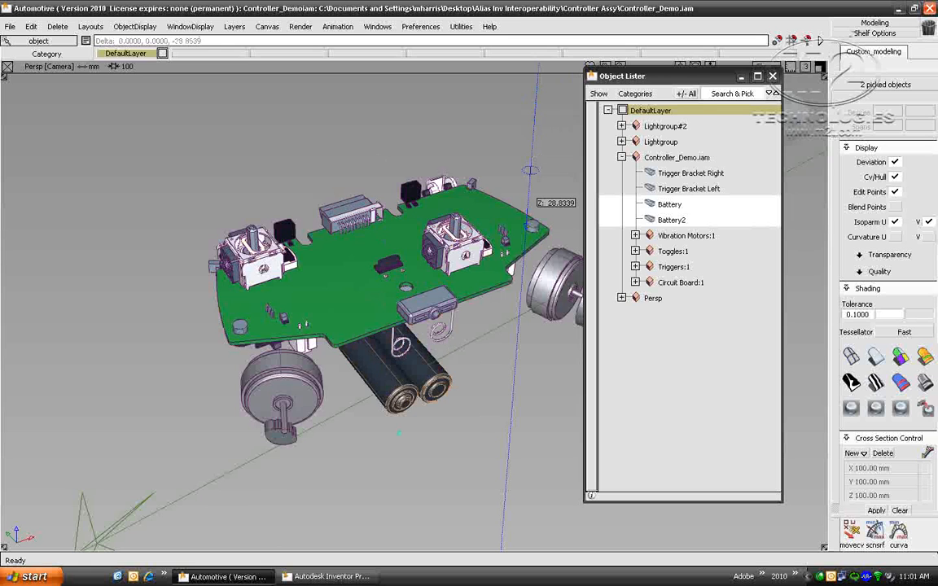
key("ctrl+z")
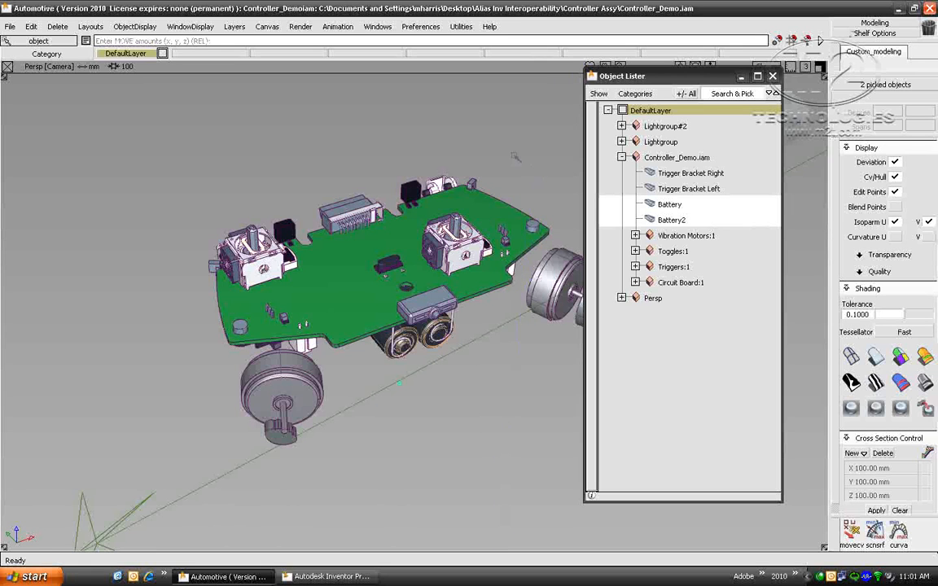
key("ctrl+z")
left_click(518, 175, "ctrl+shift")
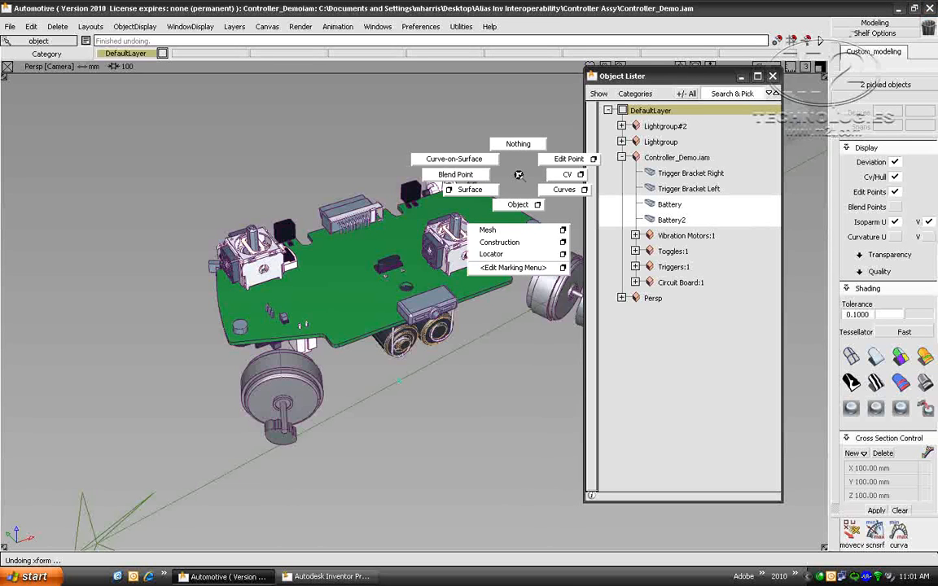
Step: Create a layer named Circuit Board and assign the Circuit Board:1 subassembly to it
left_click(234, 26)
left_click(236, 42)
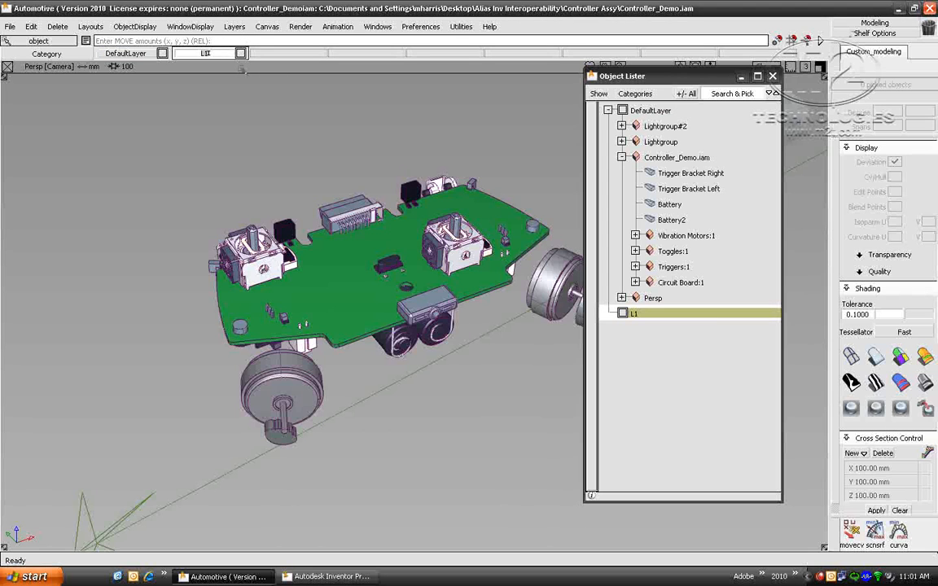
type("Circuit Board")
key("Return")
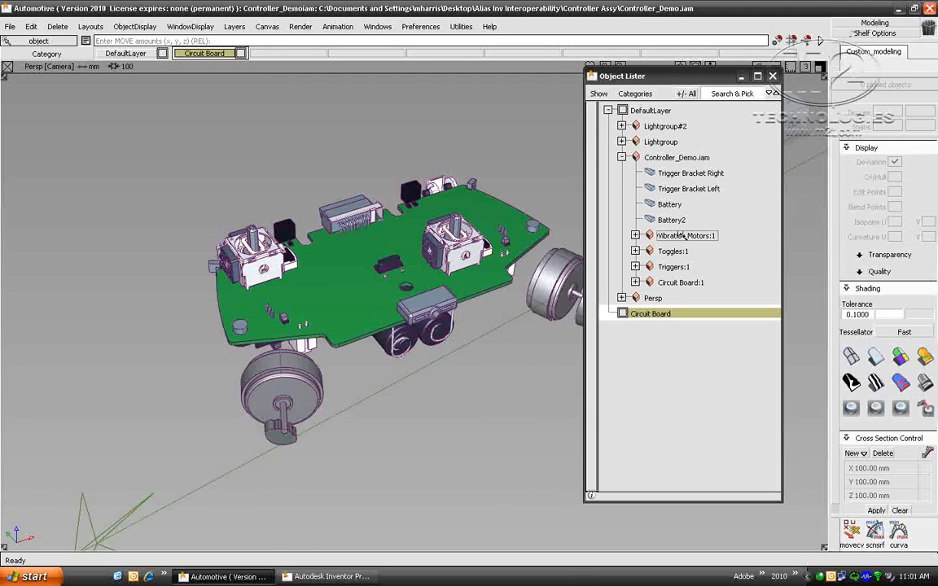
right_click(634, 316)
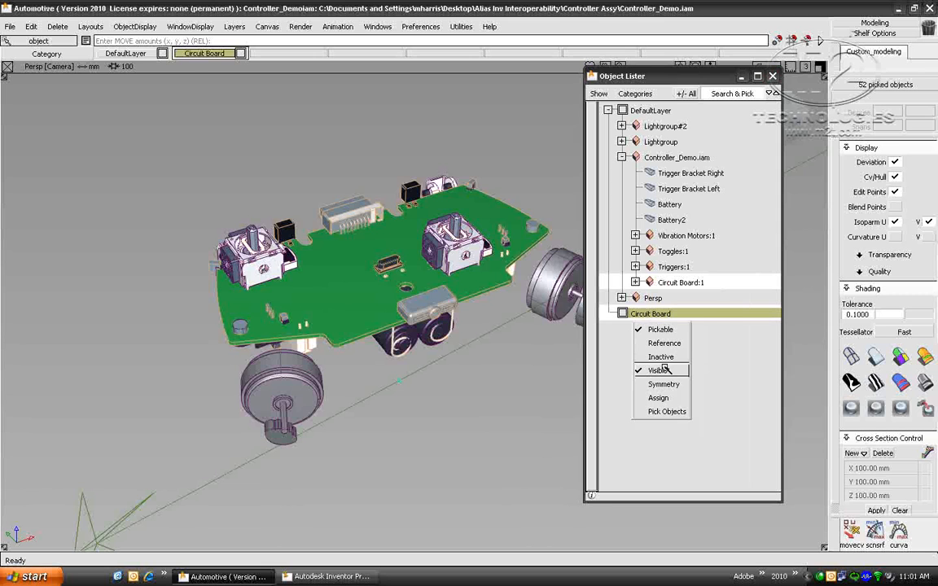
left_click(658, 397)
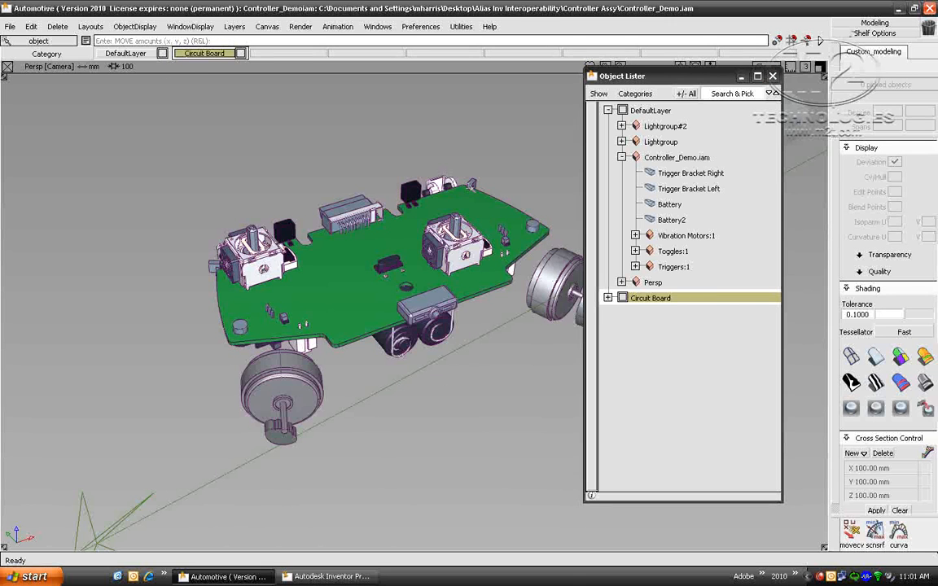
Step: Pick all objects on the Circuit Board layer
right_click(204, 53)
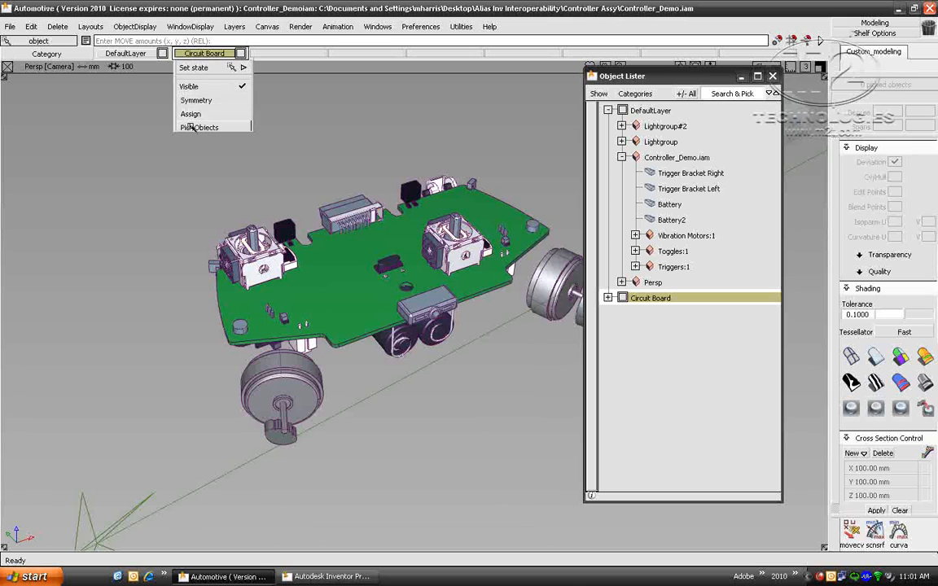
left_click(191, 128)
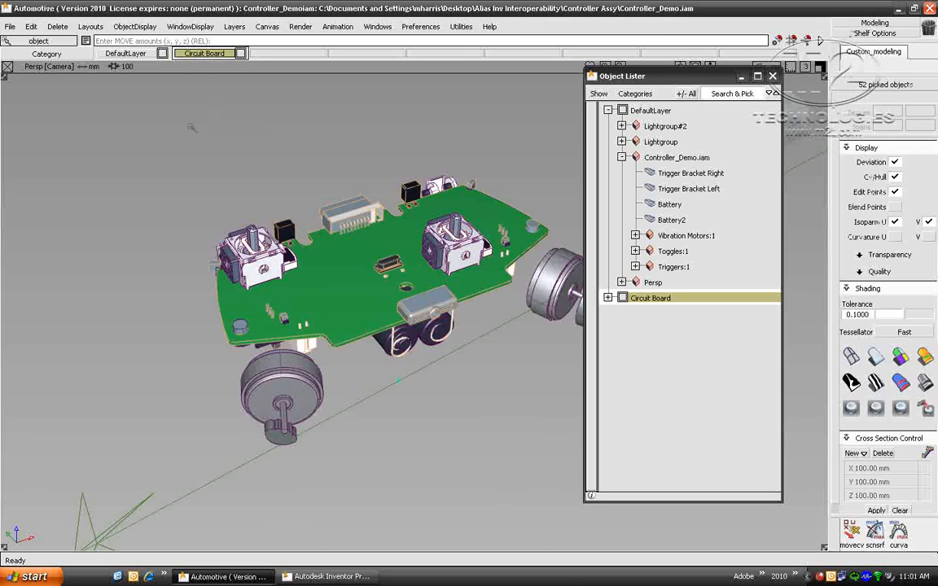
right_click(205, 52)
mouse_move(218, 64)
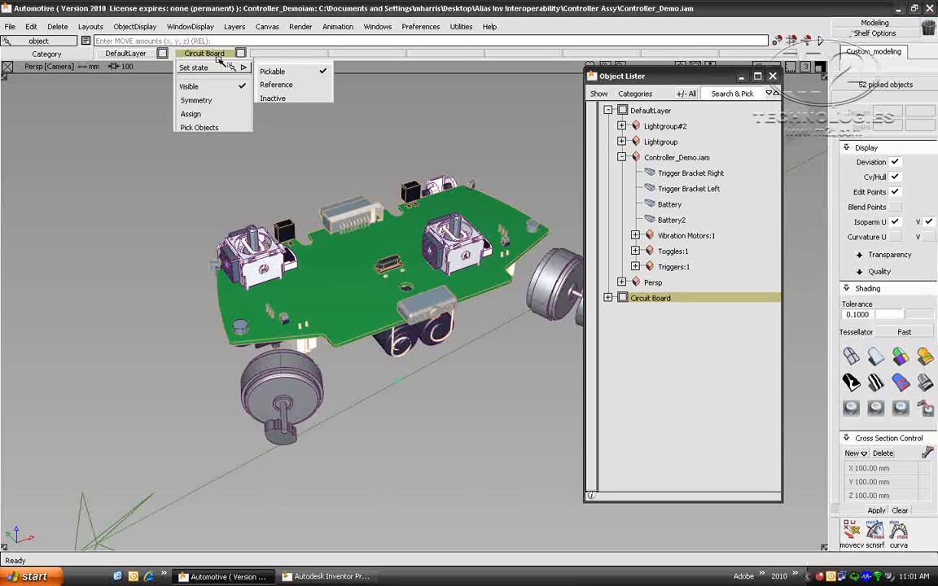
left_click(189, 127)
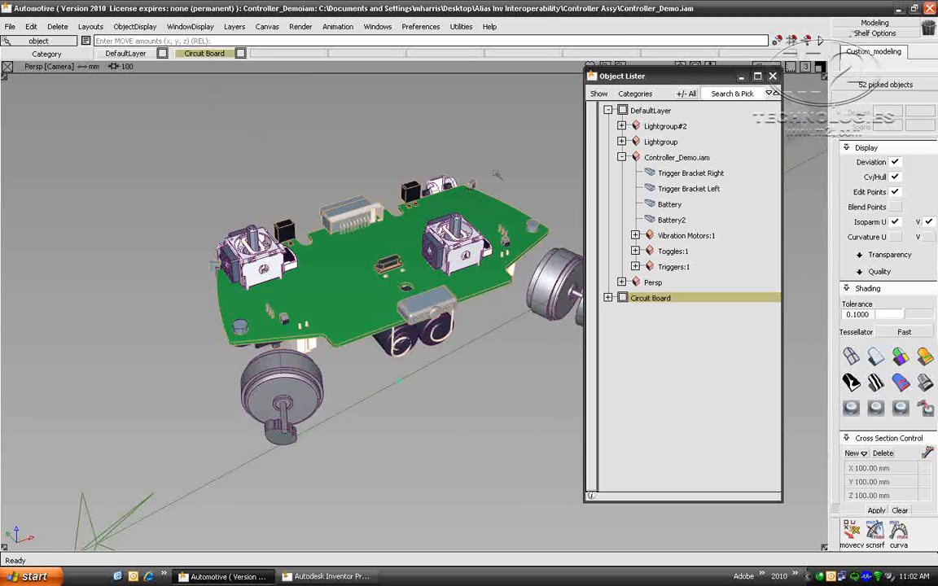
Step: Toggle the Circuit Board layer's visibility off and back on, and close the Object Lister
right_click(208, 53)
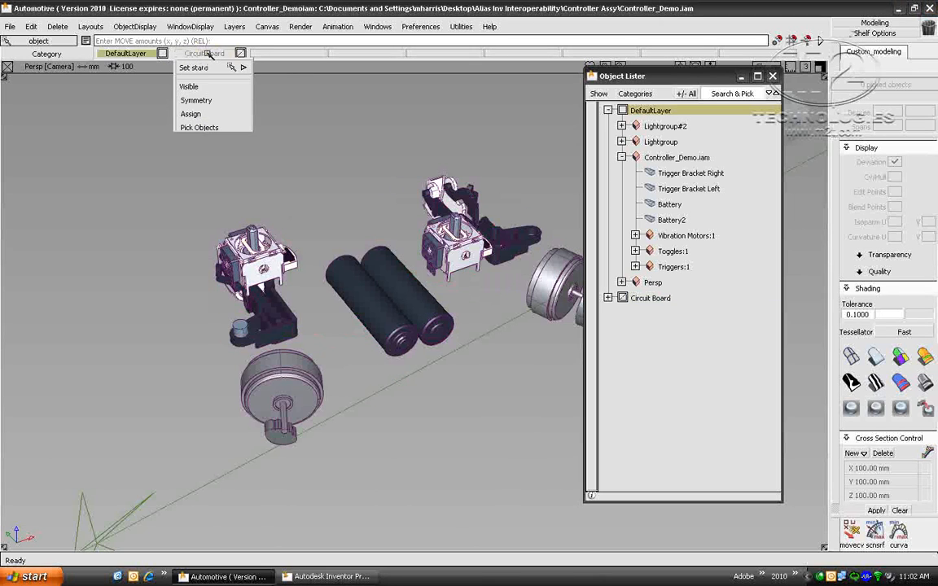
left_click(189, 87)
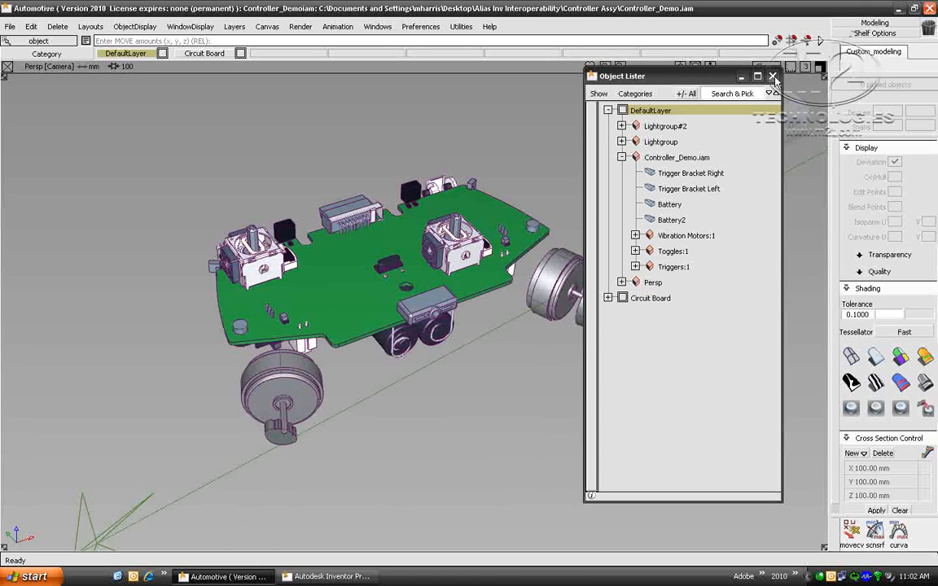
left_click(773, 76)
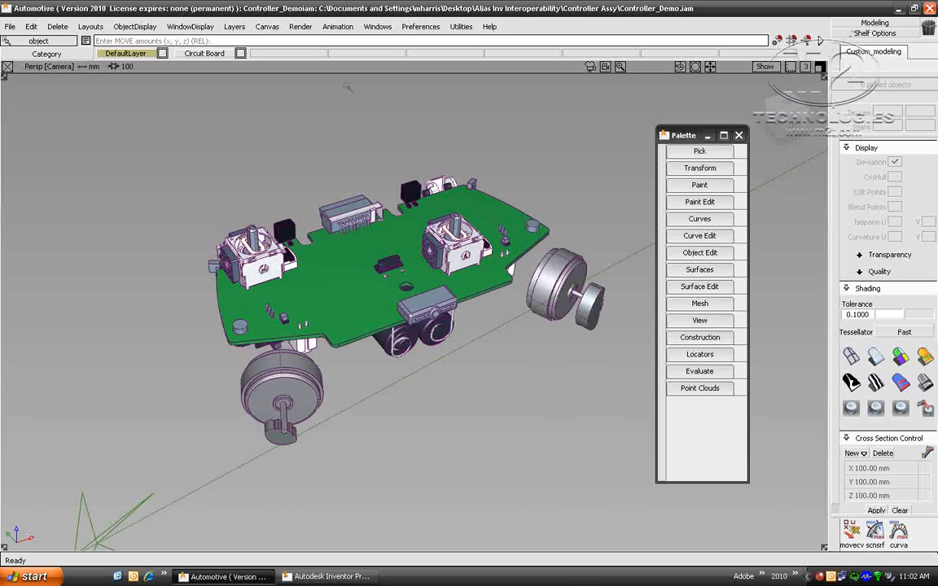
Step: Add a new canvas plane and switch to the top view of the assembly
left_click(266, 26)
left_click(270, 40)
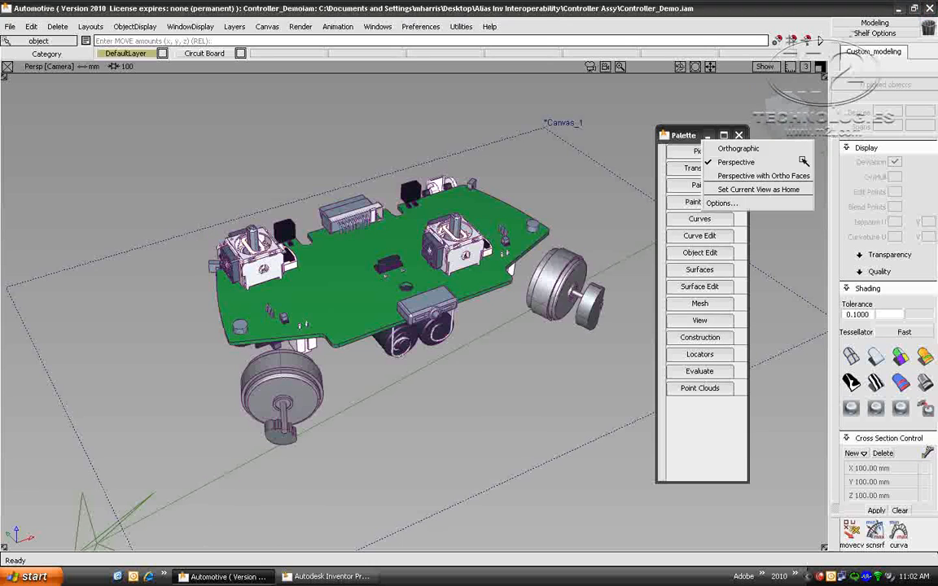
left_click(796, 172)
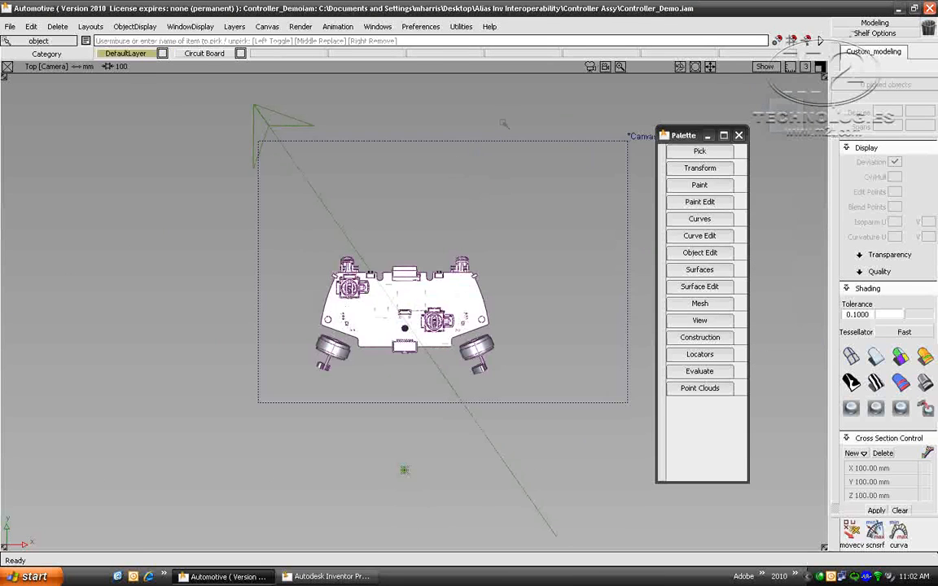
Step: Pick Canvas_1, reposition it so it is centred around the circuit board components, and clear the selection
left_click(503, 141)
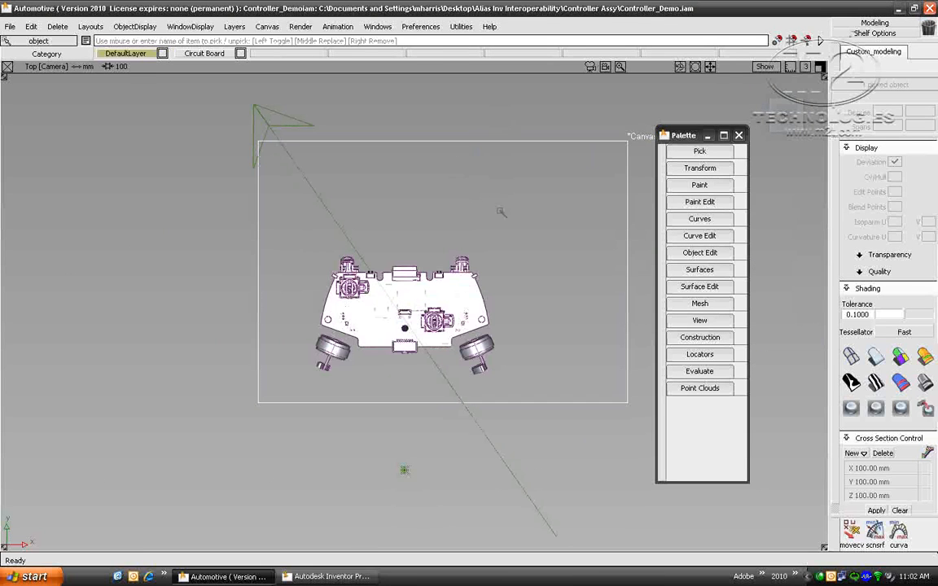
right_click_drag(522, 274, 522, 266)
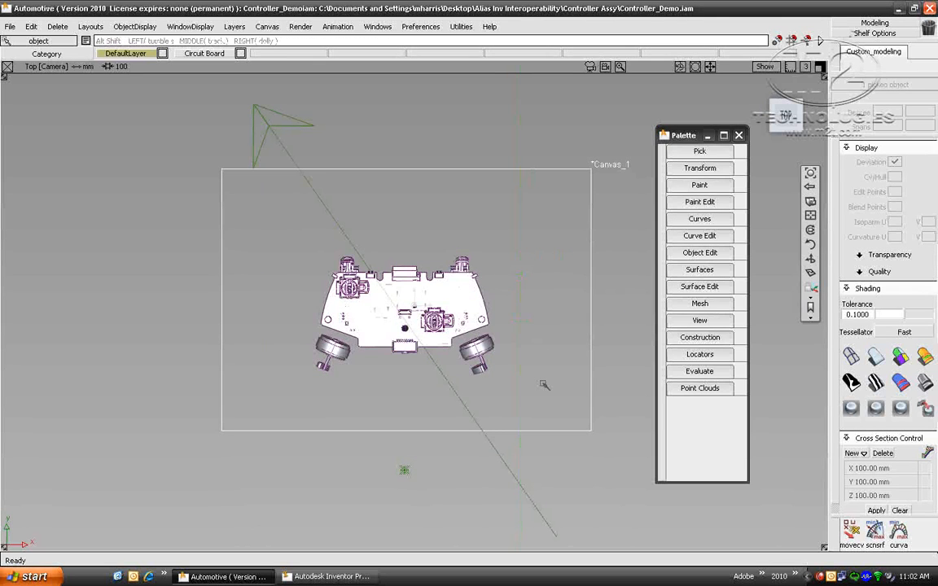
left_click_drag(544, 384, 216, 409, "alt+shift")
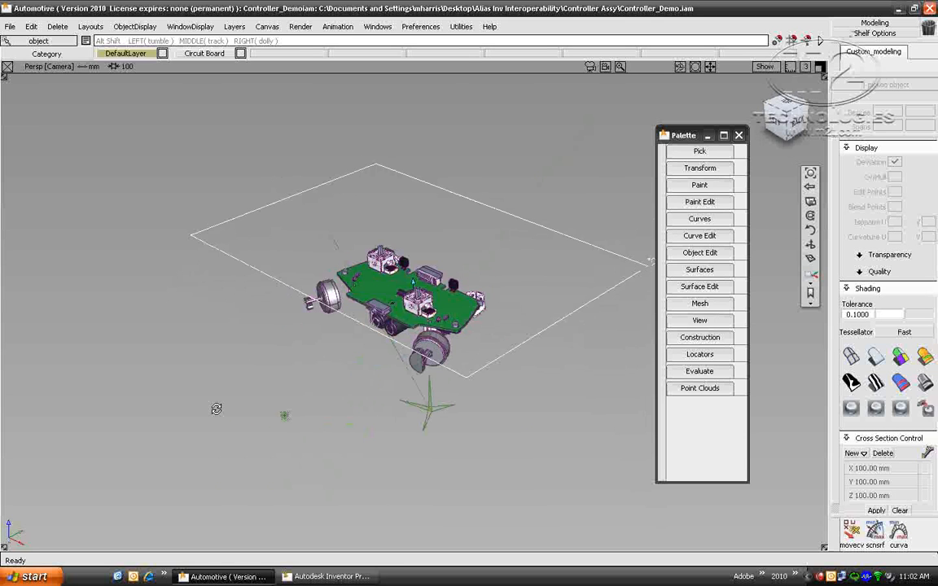
key("F5")
right_click_drag(368, 367, 389, 363, "alt+shift")
left_click_drag(390, 365, 404, 286, "ctrl+shift")
Step: Sketch the controller's outline and grips in pencil around the components on the canvas, using mirrored brush symmetry about the vertical centre line
left_click(699, 184)
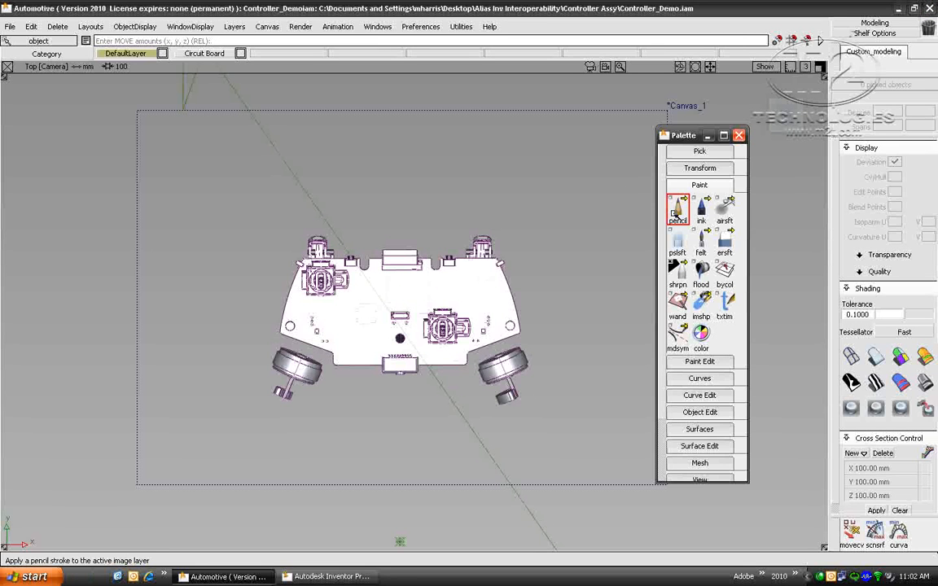
left_click(678, 214)
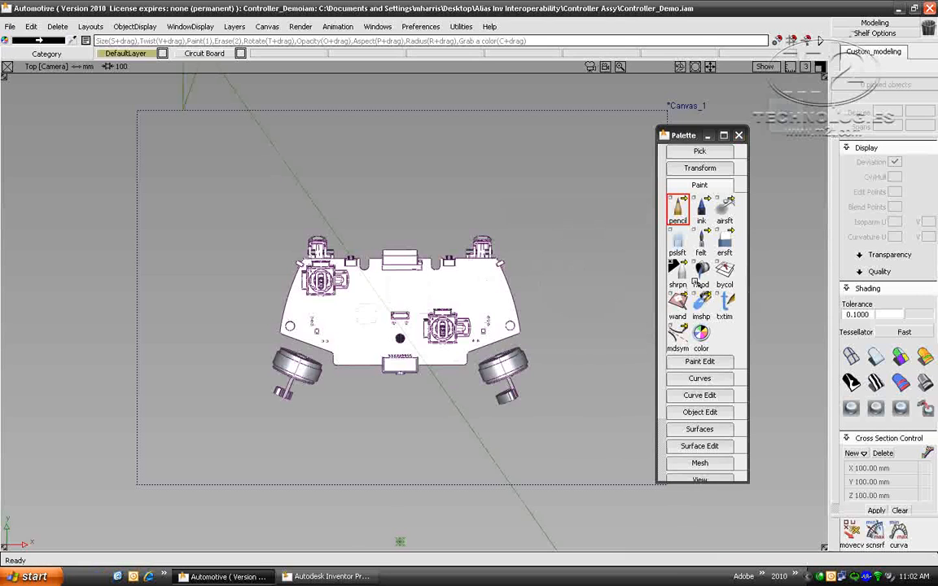
left_click(677, 333)
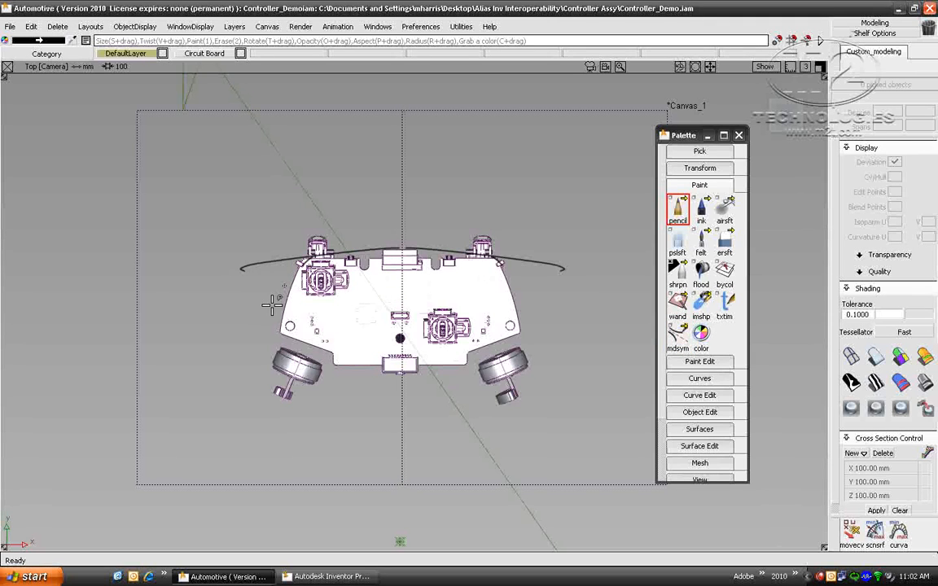
left_click_drag(299, 262, 236, 429)
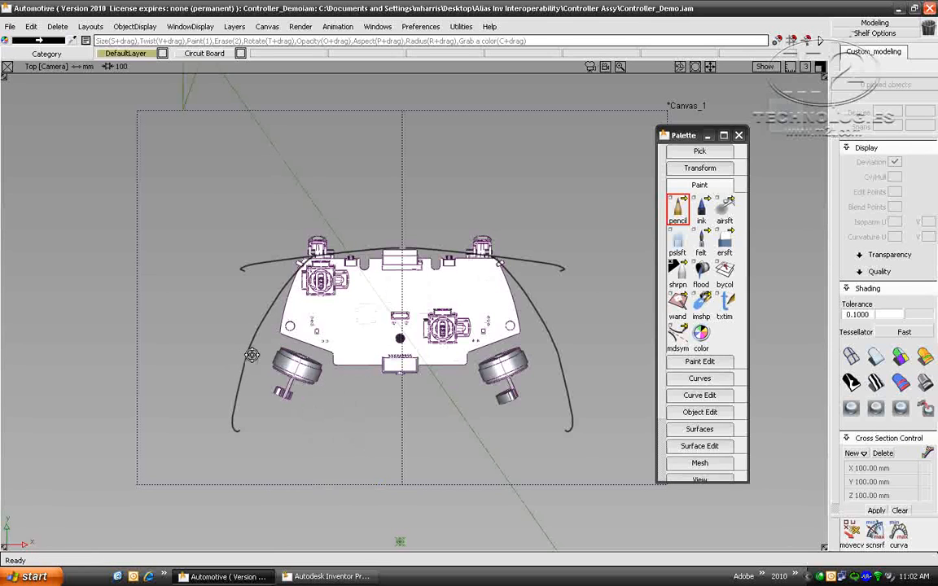
left_click_drag(332, 375, 299, 409)
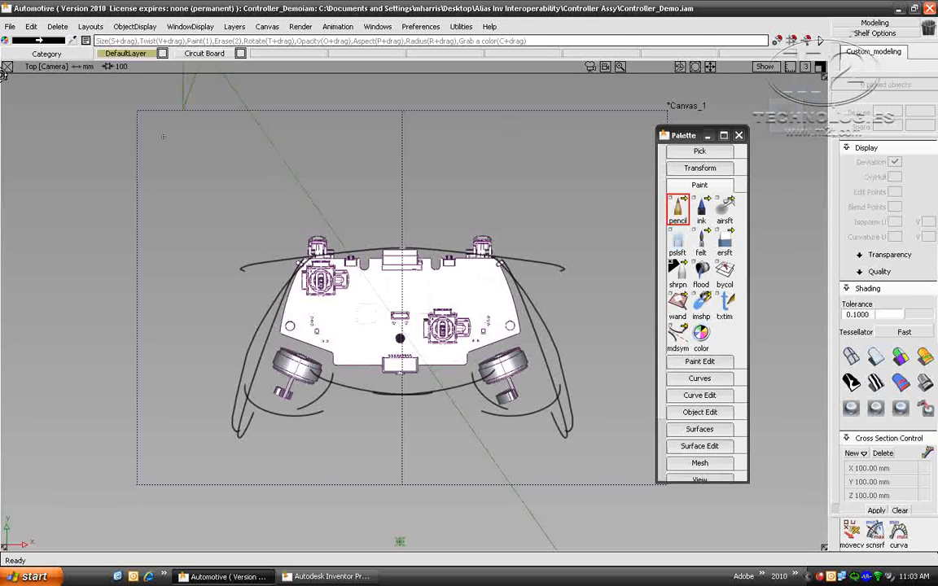
key("Escape")
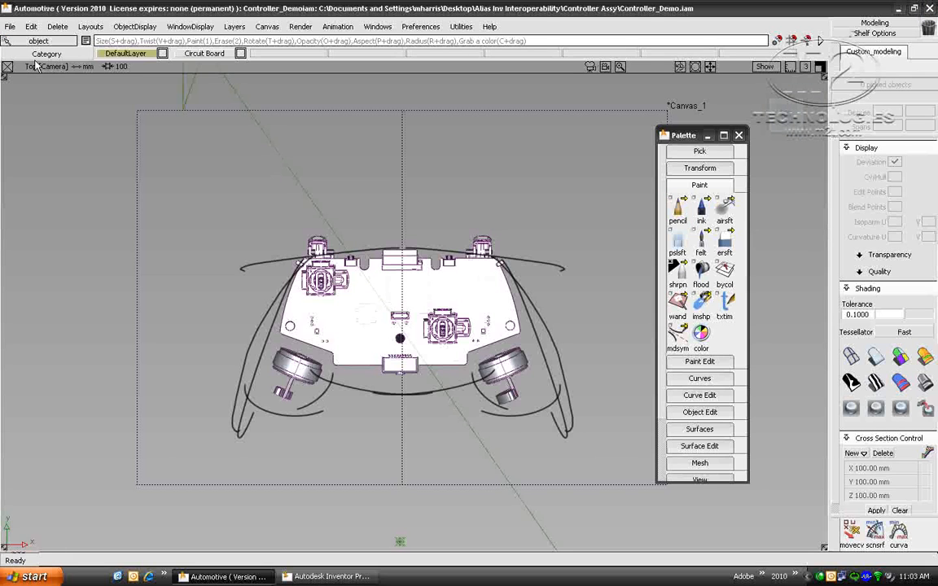
Step: Open the file Controller_Demo.wire and accept its new construction settings (General CAD Settings)
key("ctrl+o")
left_click(344, 293)
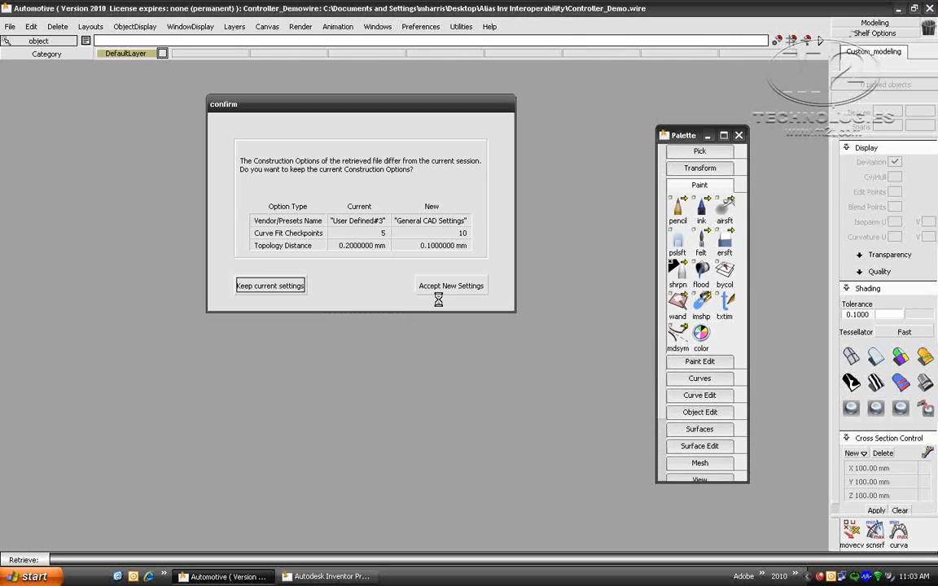
left_click(444, 288)
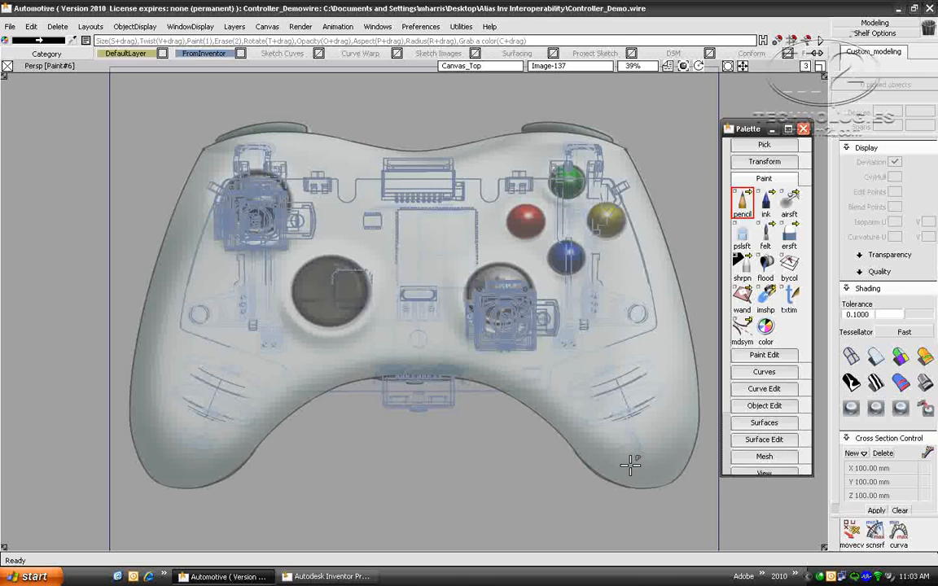
Step: Hide the FromInventor layer and step through the concept sketch canvases to Concept_3
left_click(204, 53)
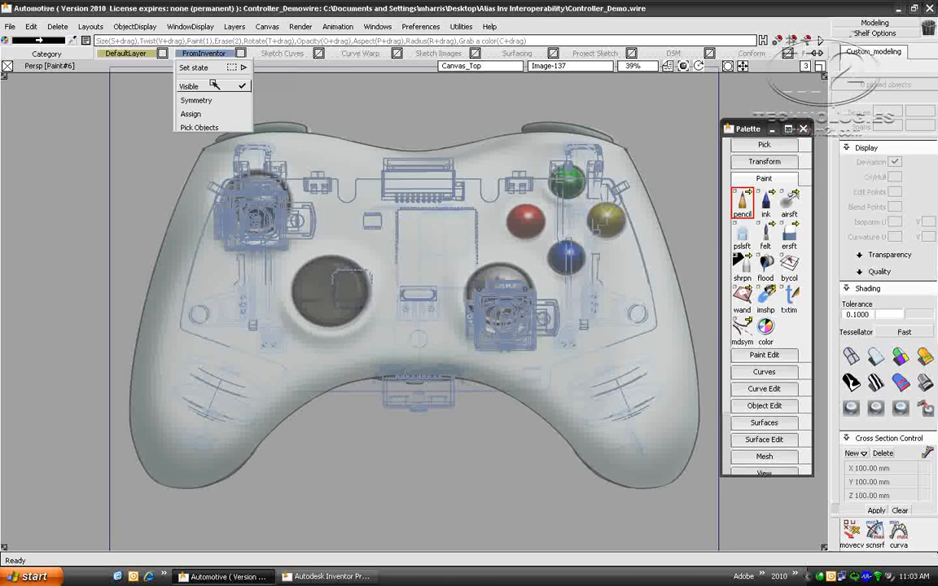
left_click(214, 85)
left_click(485, 66)
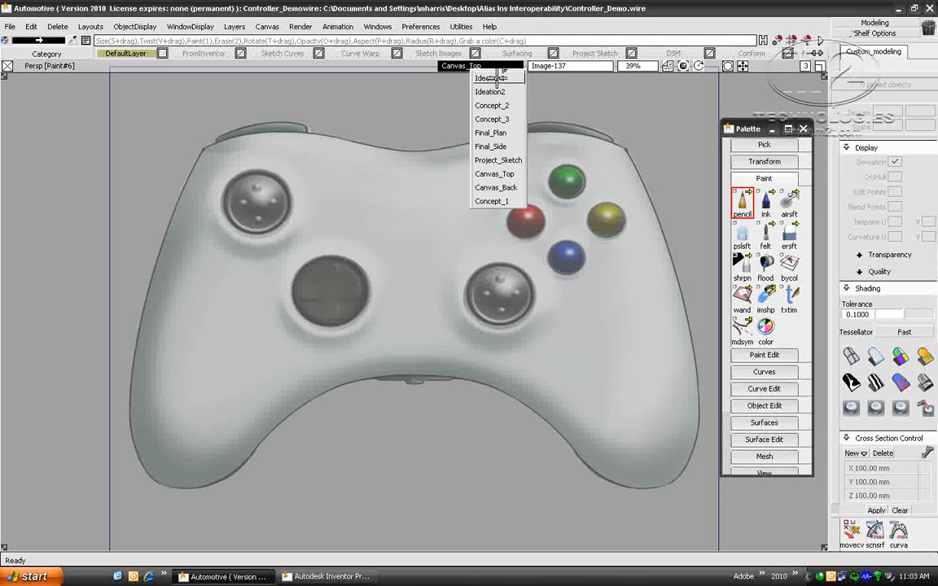
left_click(495, 105)
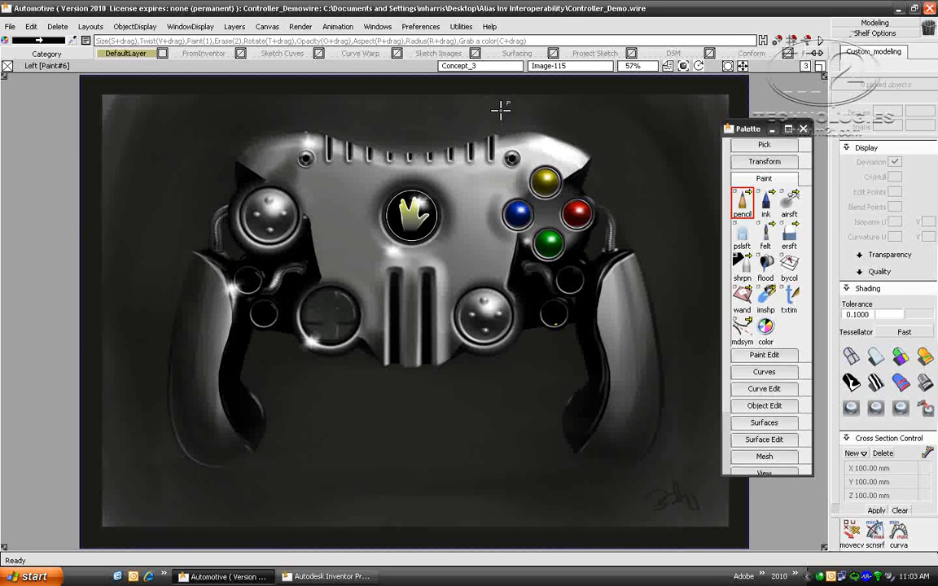
Step: Switch to the perspective view and show the Slab Surfaces layer together with the FromInventor components
left_click(94, 27)
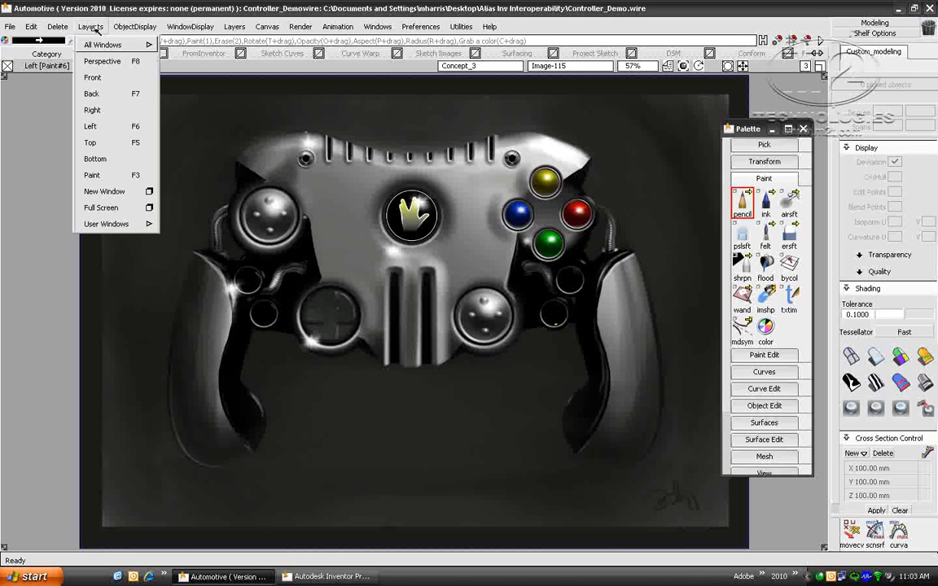
left_click(102, 61)
mouse_move(516, 201)
left_mouse_down("alt+shift")
mouse_move(505, 260)
mouse_move(518, 162)
mouse_move(456, 191)
left_mouse_up("alt+shift")
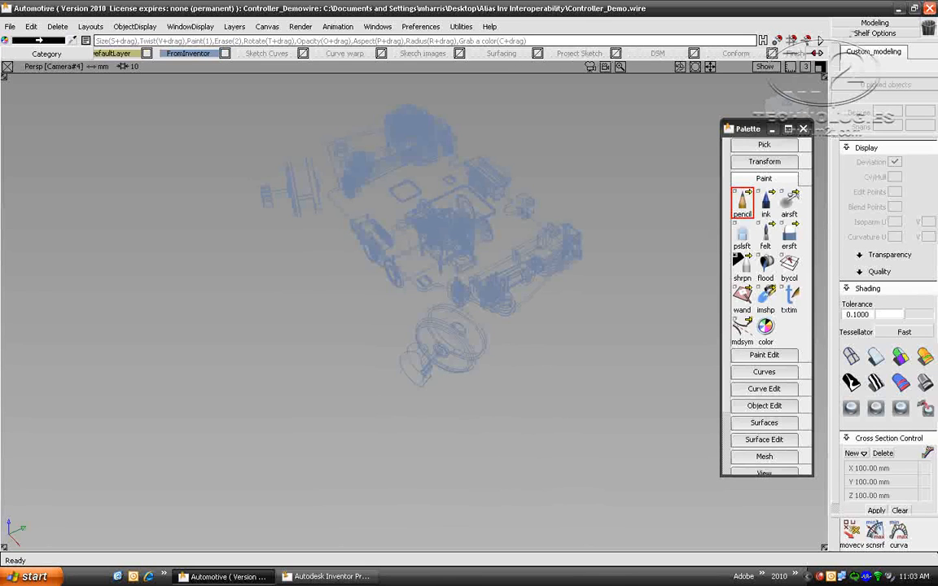
left_click(819, 53)
left_click(759, 53)
left_click(773, 83)
mouse_move(619, 256)
left_mouse_down("alt+shift")
mouse_move(537, 245)
mouse_move(514, 261)
mouse_move(527, 280)
mouse_move(768, 191)
mouse_move(754, 236)
left_mouse_up("alt+shift")
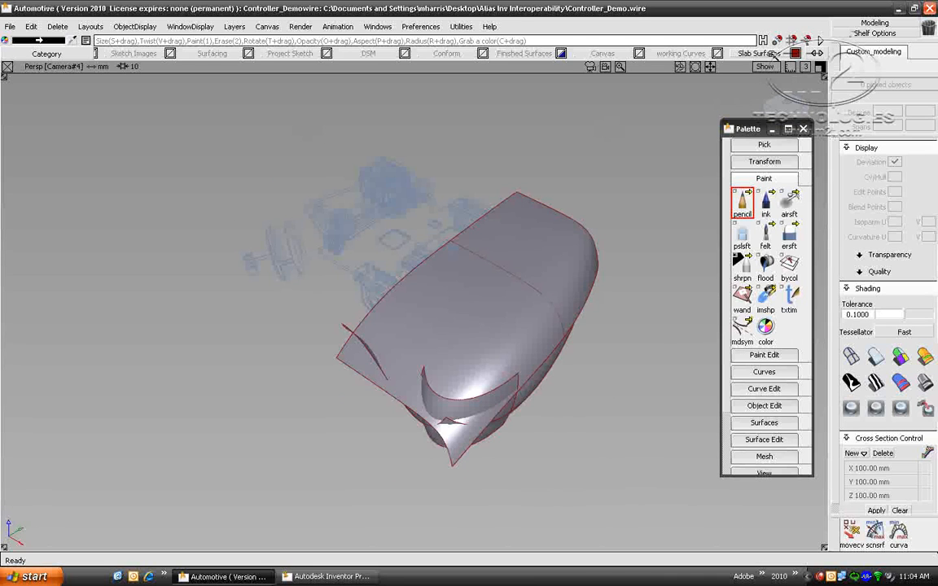
Step: Hide the Slab Surfaces and FromInventor layers
left_click(773, 55)
left_click(812, 53)
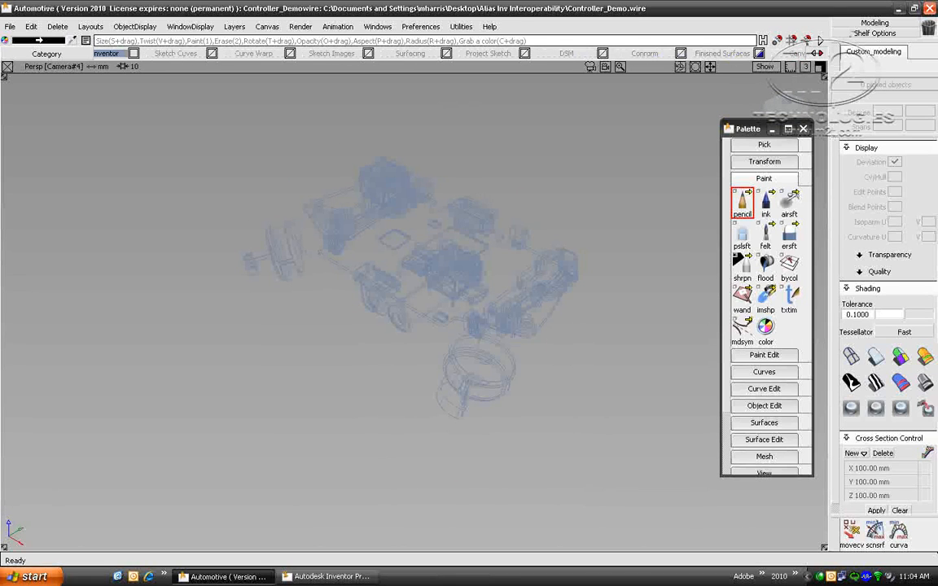
left_click_drag(192, 53, 200, 86)
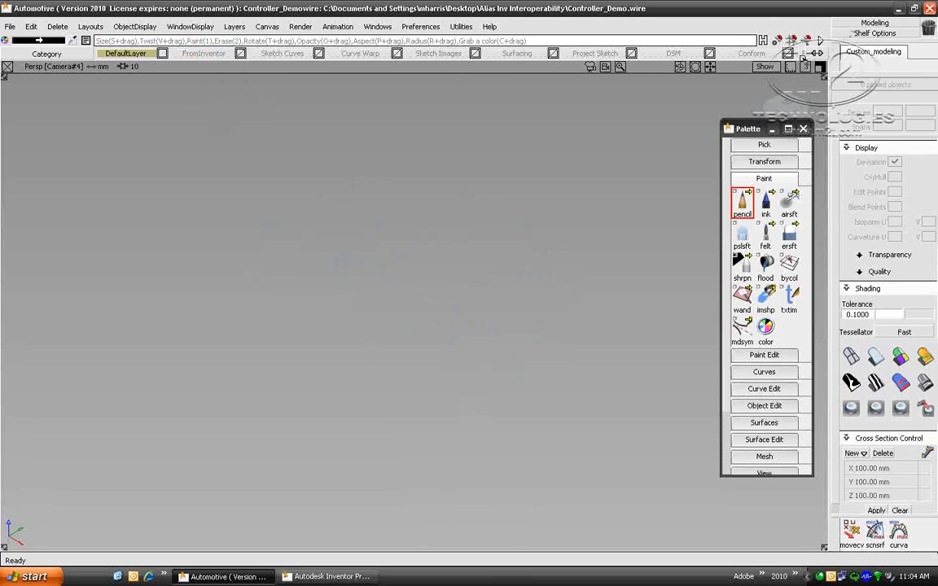
Step: Show the Finished Surfaces layer and pick all surfaces of the controller body
left_click(819, 53)
left_click(733, 53)
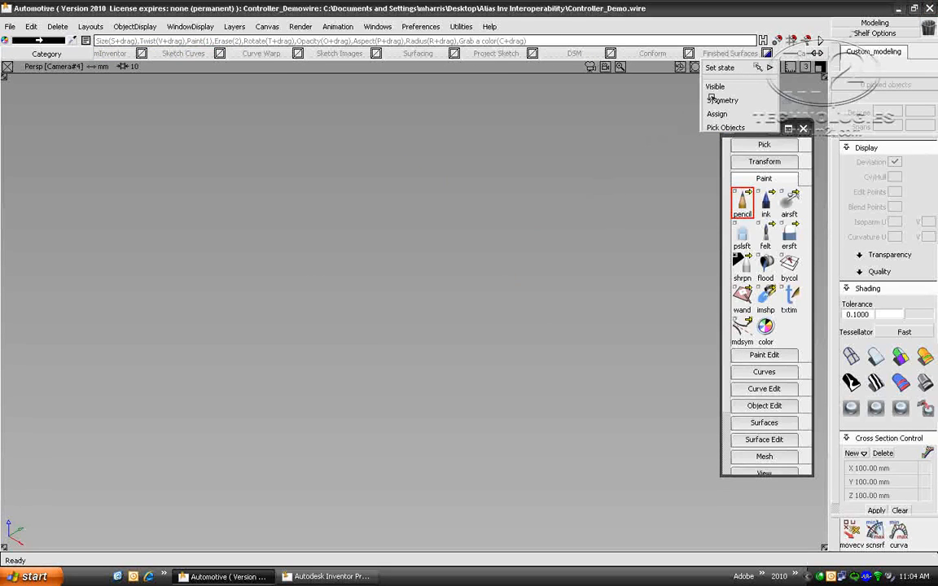
left_click(716, 87)
mouse_move(373, 257)
left_mouse_down("alt+shift")
mouse_move(410, 290)
mouse_move(634, 161)
mouse_move(53, 205)
mouse_move(225, 181)
mouse_move(561, 259)
mouse_move(524, 241)
mouse_move(578, 125)
mouse_move(560, 349)
mouse_move(517, 375)
mouse_move(505, 417)
mouse_move(488, 335)
left_mouse_up("alt+shift")
mouse_move(488, 335)
left_mouse_down("ctrl+shift")
mouse_move(484, 345)
mouse_move(440, 350)
left_mouse_up("ctrl+shift")
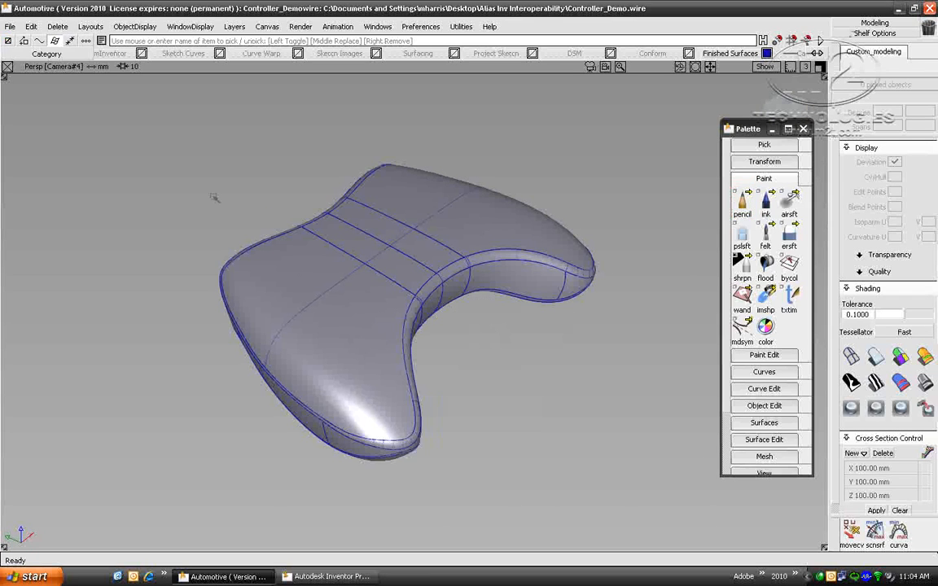
left_click_drag(213, 198, 25, 64)
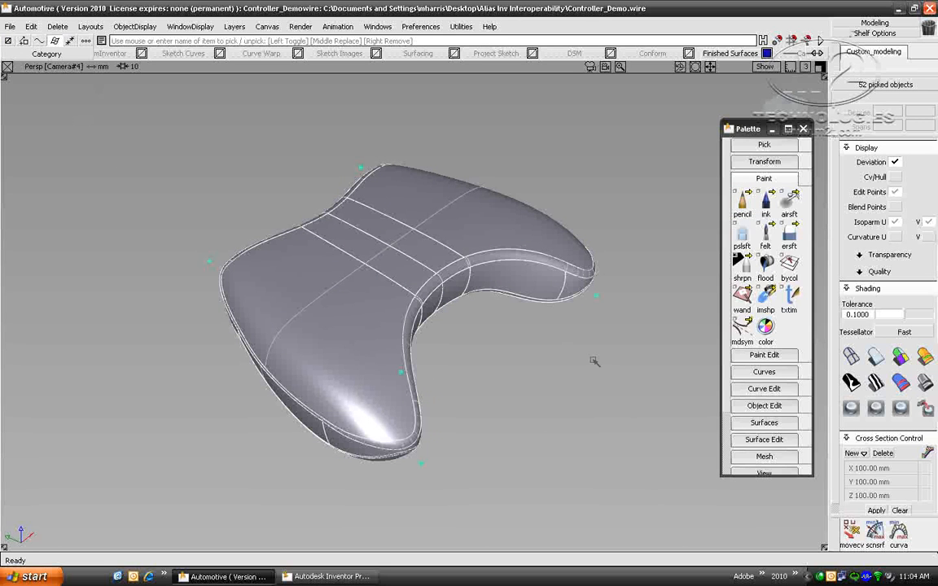
left_click(11, 26)
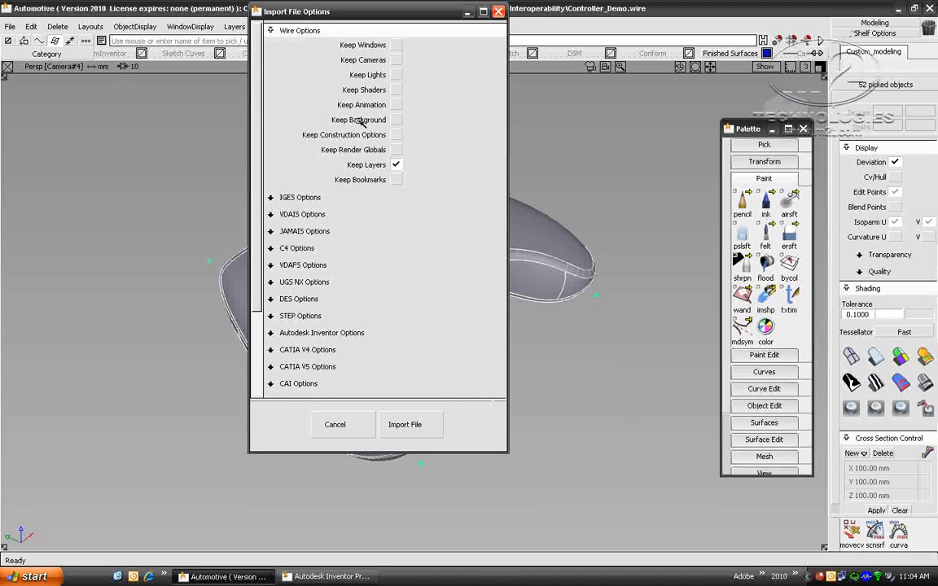
left_click(299, 30)
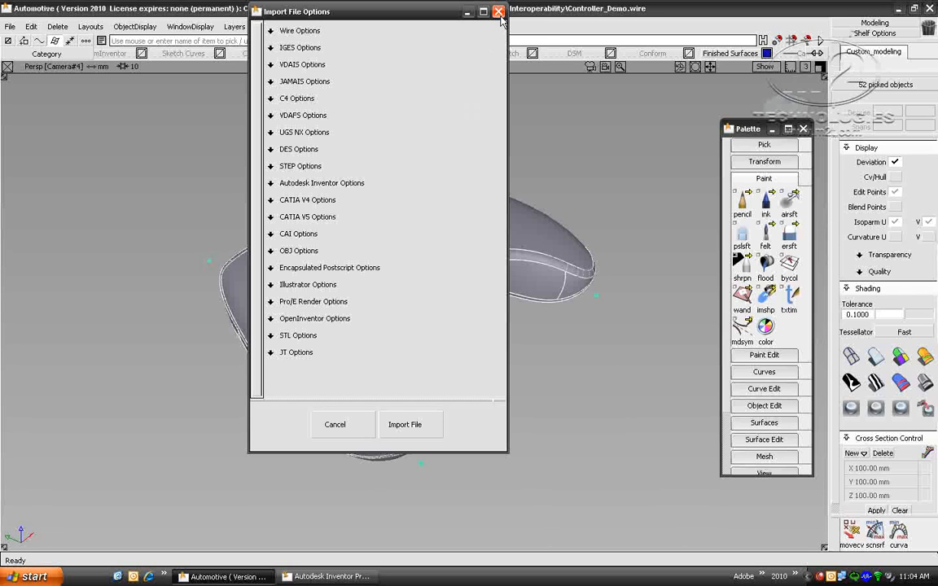
left_click(500, 14)
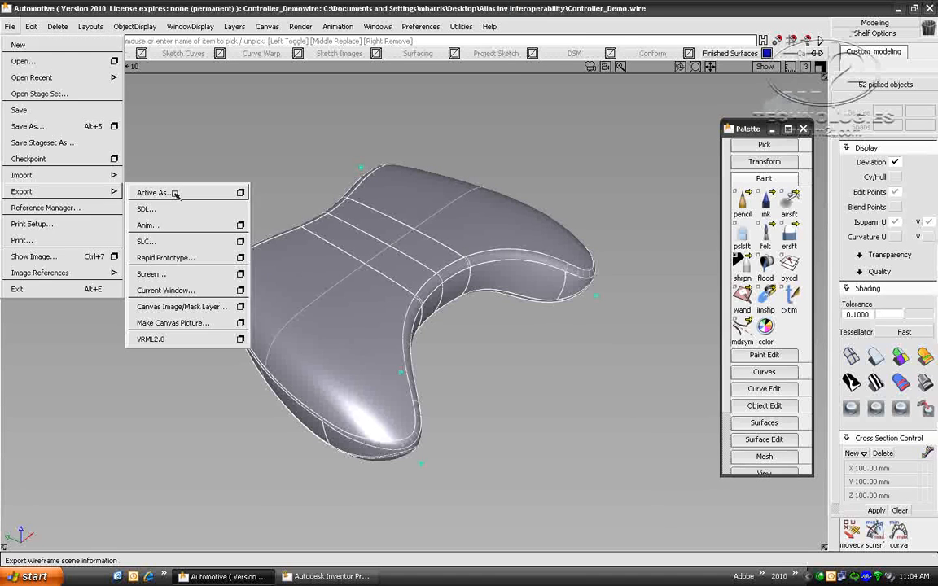
Step: Export the picked surfaces as an active wire file named Controller_For_Inv on the Desktop, and clear the selection
left_click(219, 214)
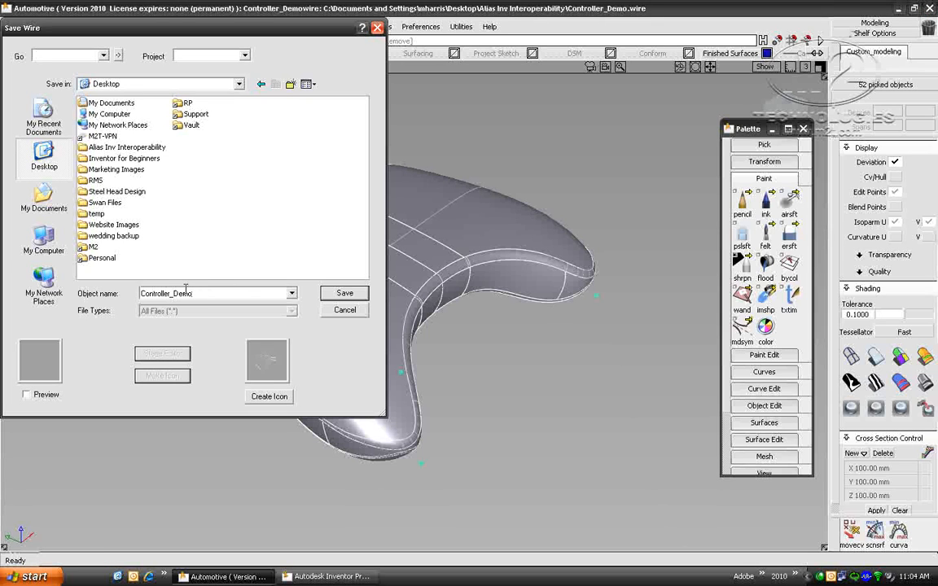
key("BackSpace")
key("BackSpace")
key("BackSpace")
key("BackSpace")
type("For")
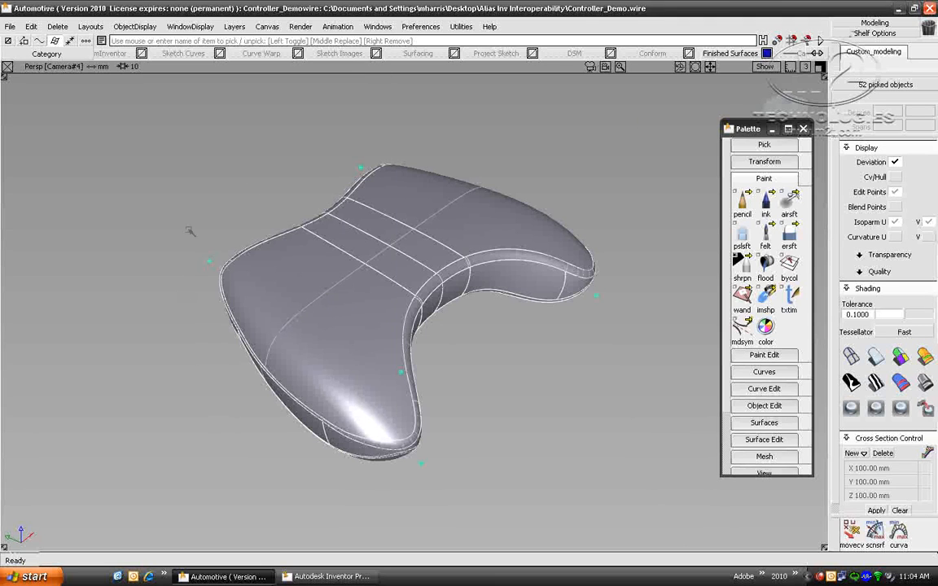
left_click(254, 186)
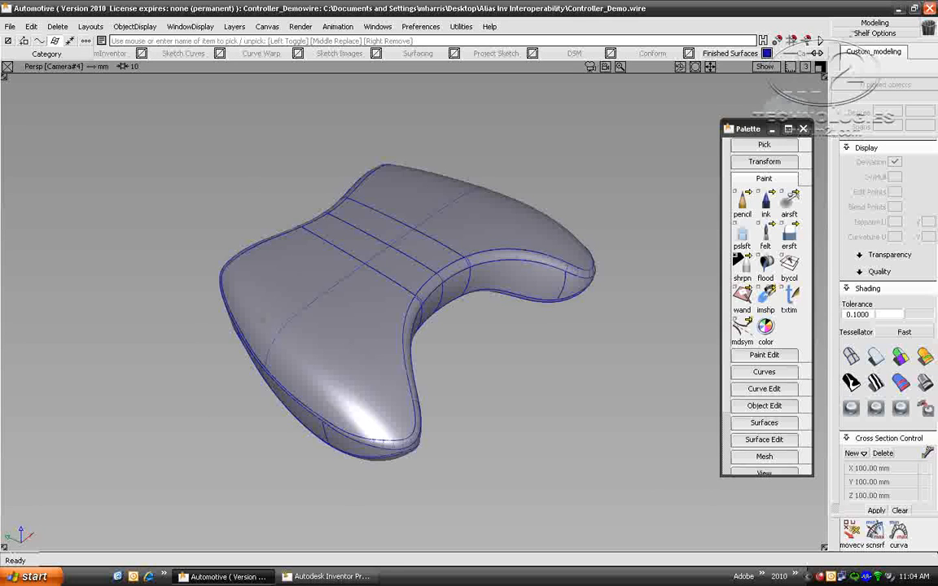
Step: Switch to Inventor and open the Alias file Controller_For_Inv.wire from the Desktop, deriving its Finished Surfaces layer into a new part
left_click(326, 577)
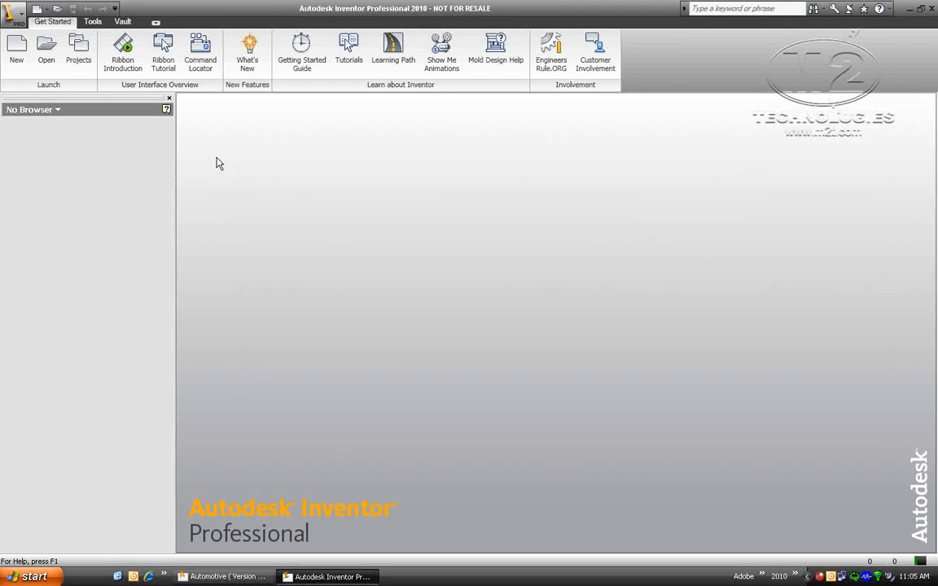
left_click(51, 52)
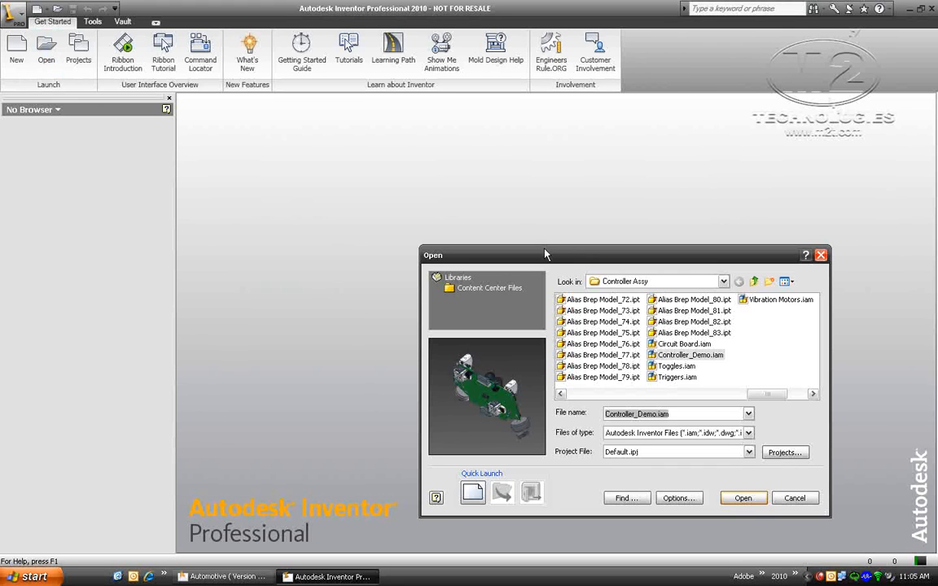
left_click_drag(545, 255, 439, 202)
left_click(554, 229)
left_click(548, 251)
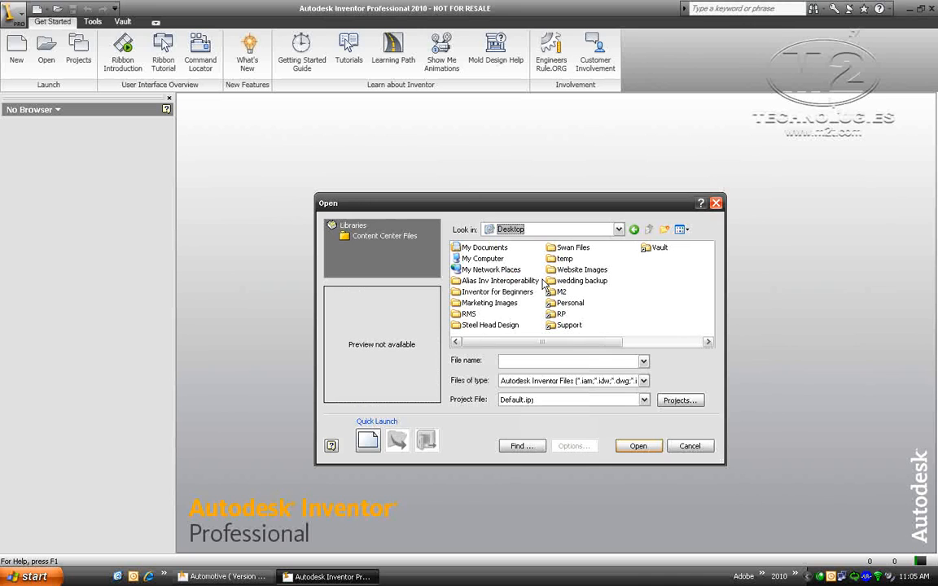
left_click(568, 381)
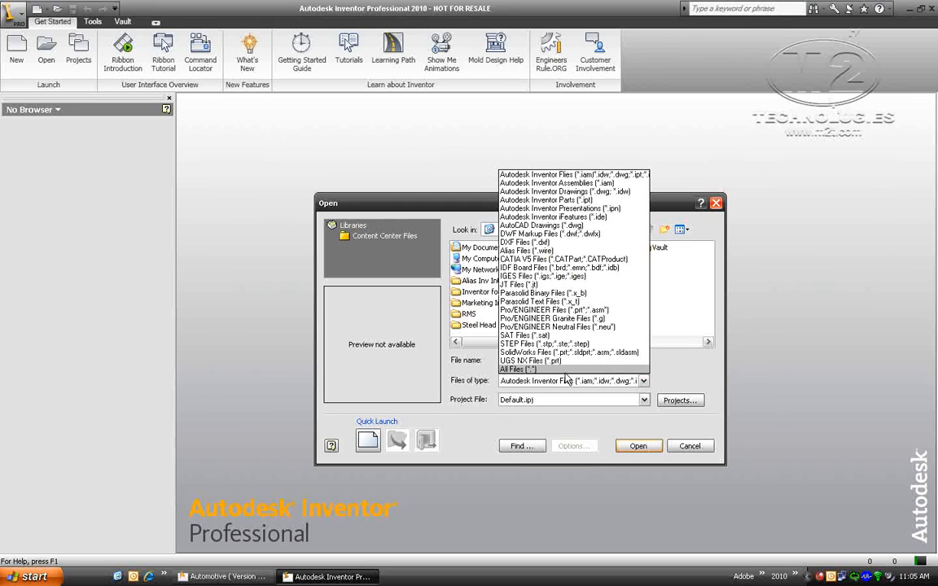
left_click(526, 251)
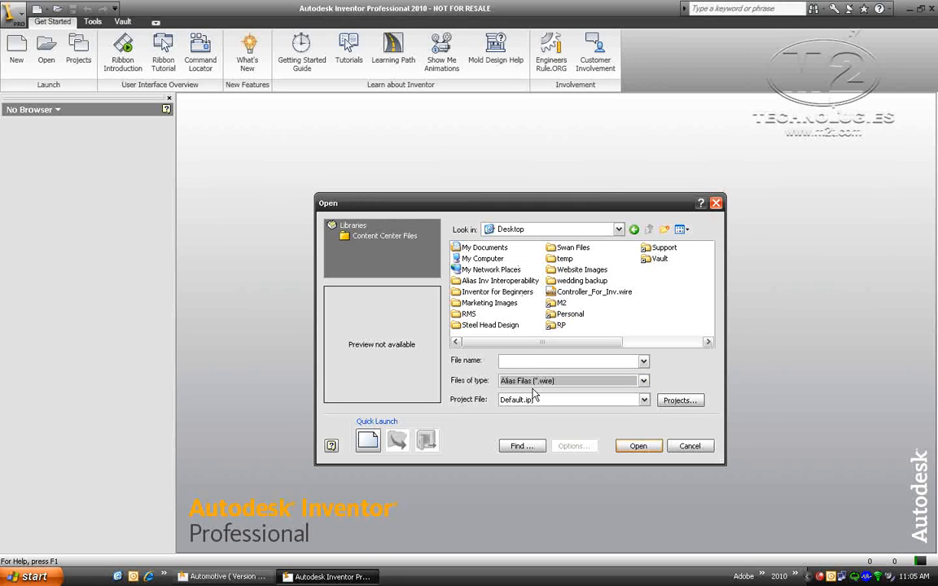
left_click(593, 292)
left_click(638, 445)
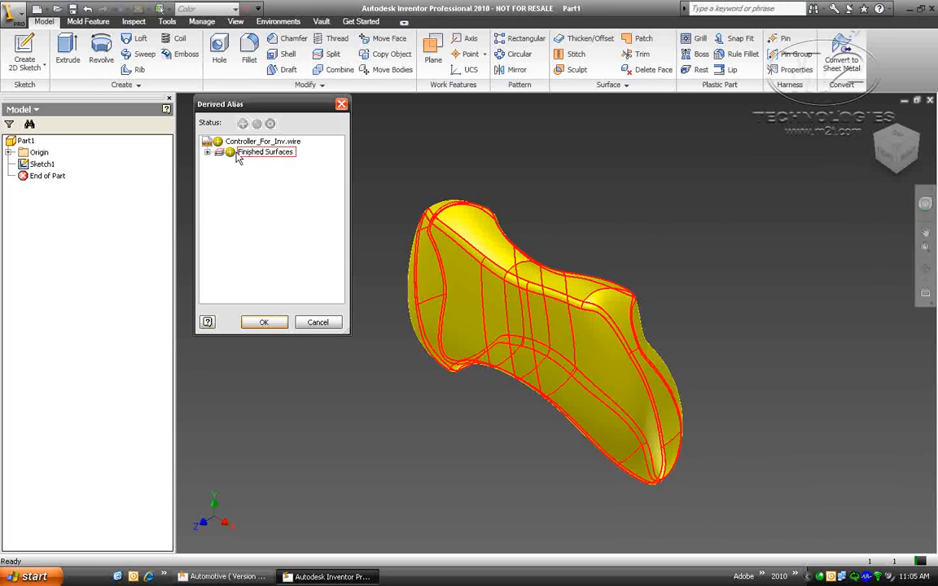
left_click(264, 323)
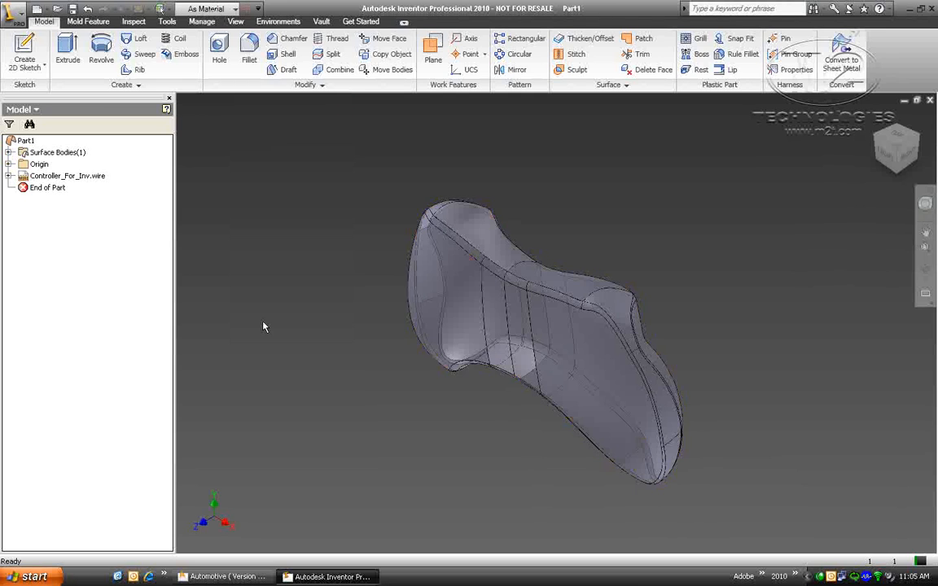
Step: Stitch the imported controller surfaces into a solid body
left_click_drag(900, 155, 833, 188)
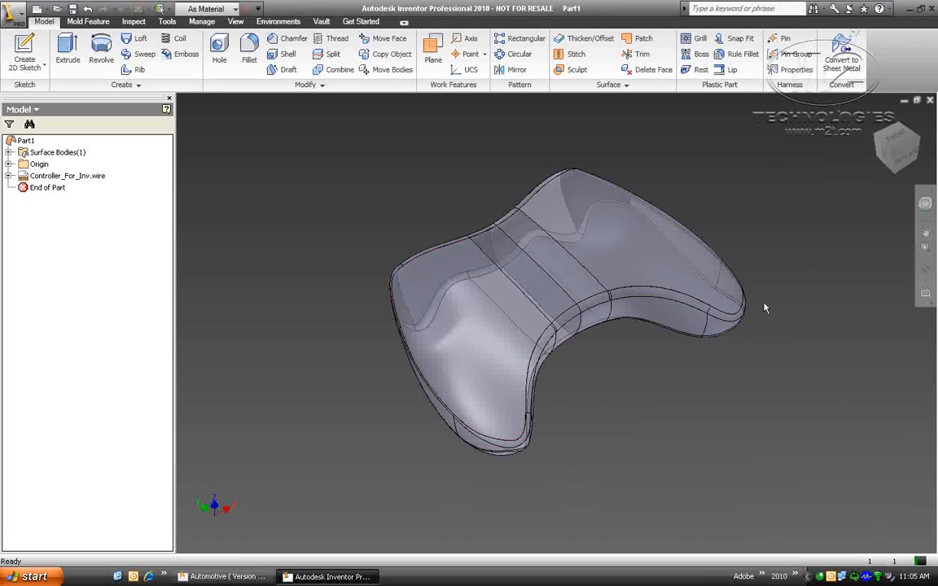
left_click(578, 55)
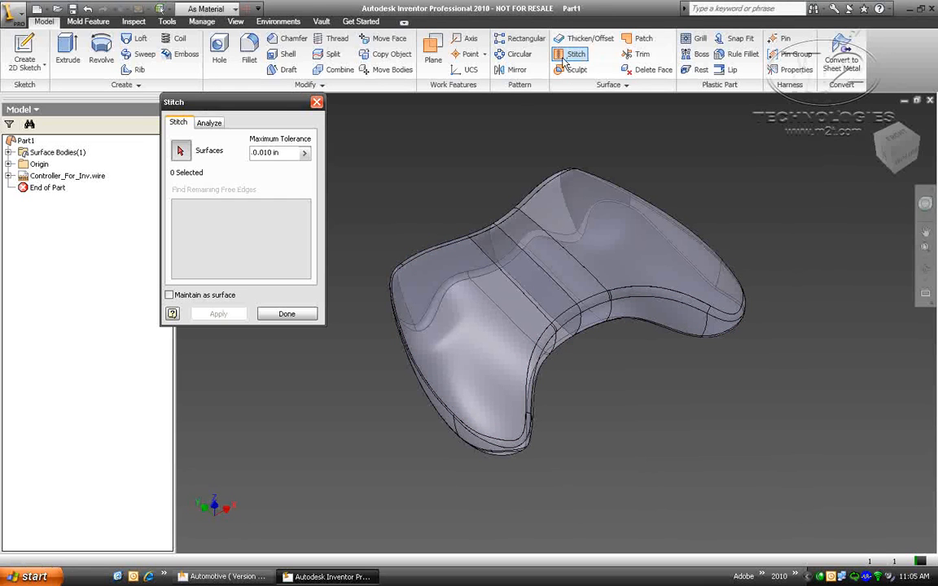
left_click(474, 215)
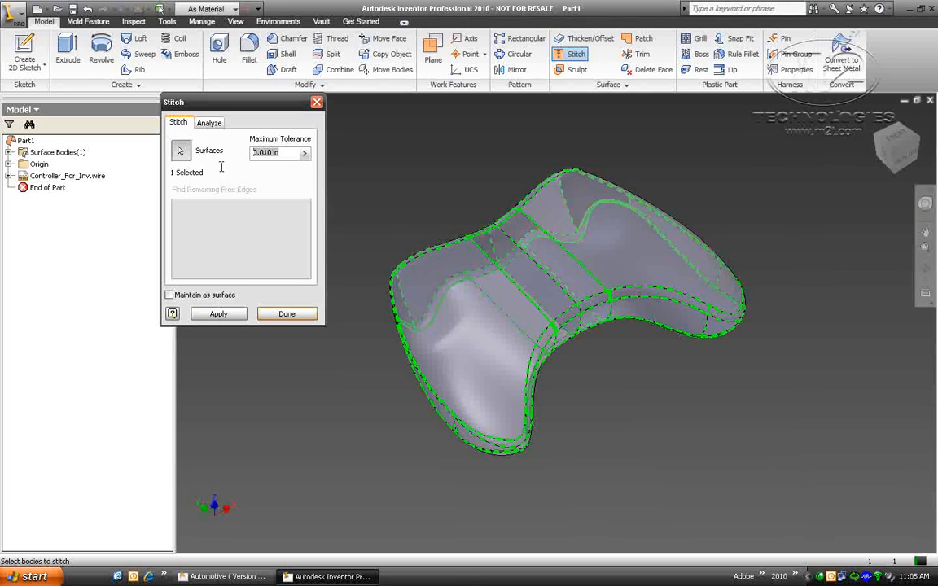
left_click(221, 313)
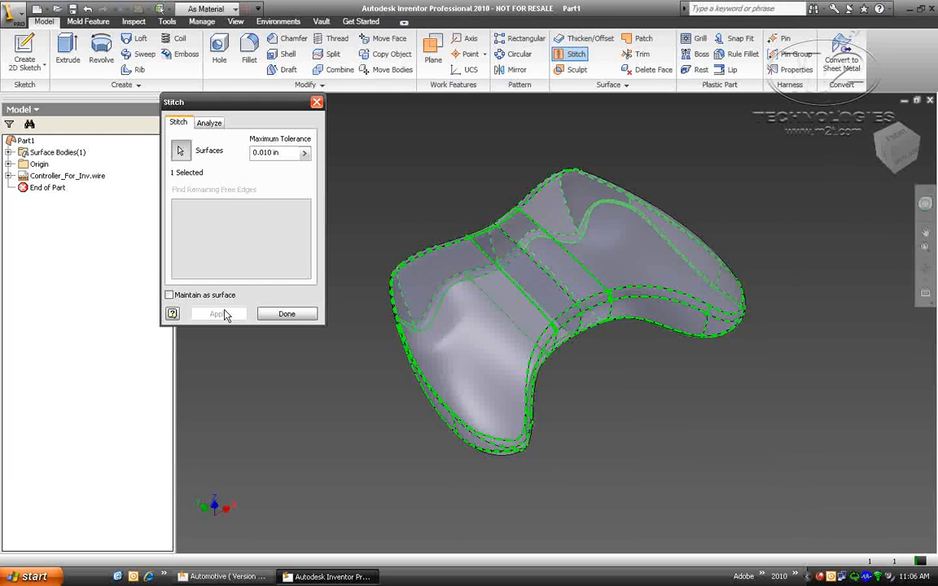
left_click(287, 313)
Step: Shell the stitched controller body
left_click(925, 231)
left_click_drag(852, 243, 836, 246)
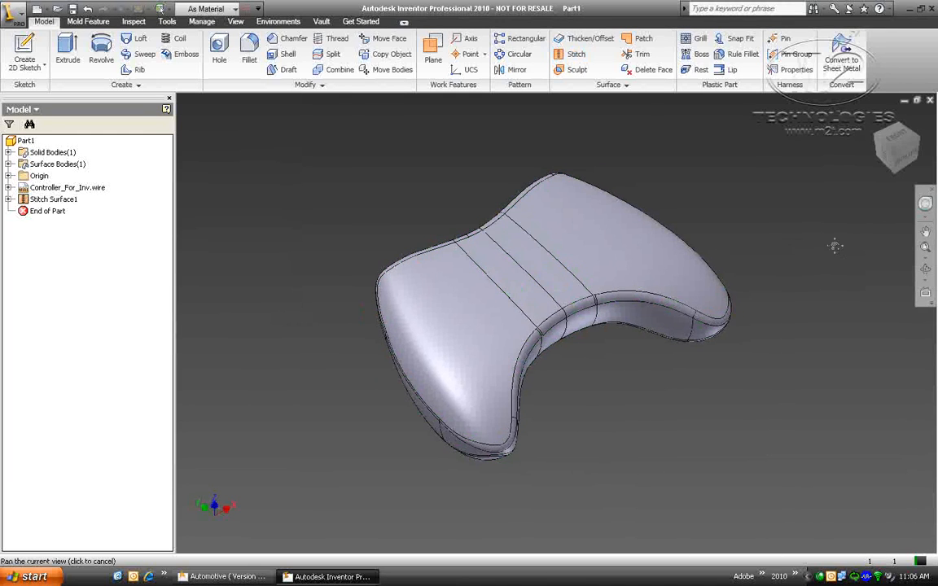
mouse_move(835, 246)
middle_mouse_down("shift")
mouse_move(806, 130)
mouse_move(831, 174)
mouse_move(848, 293)
middle_mouse_up("shift")
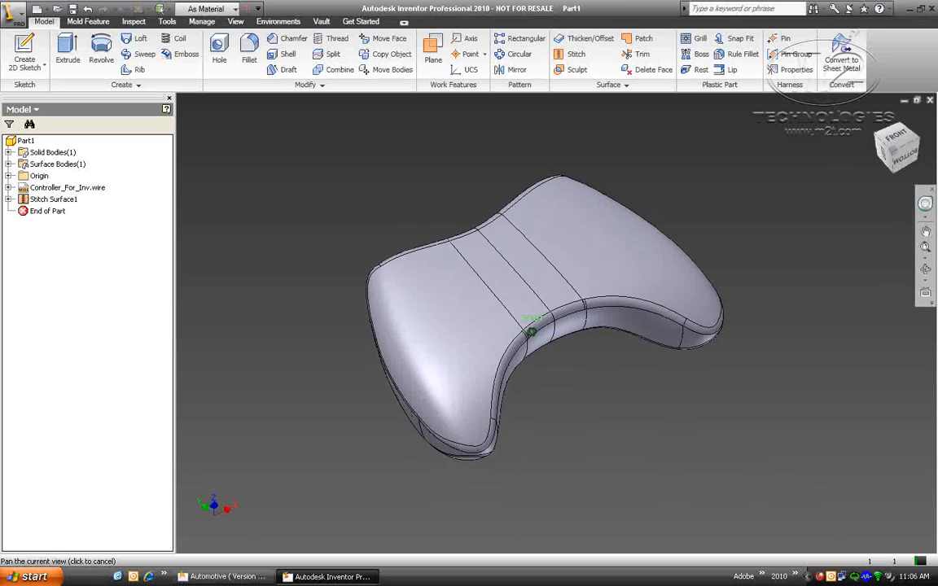
middle_click_drag(531, 332, 533, 317, "shift")
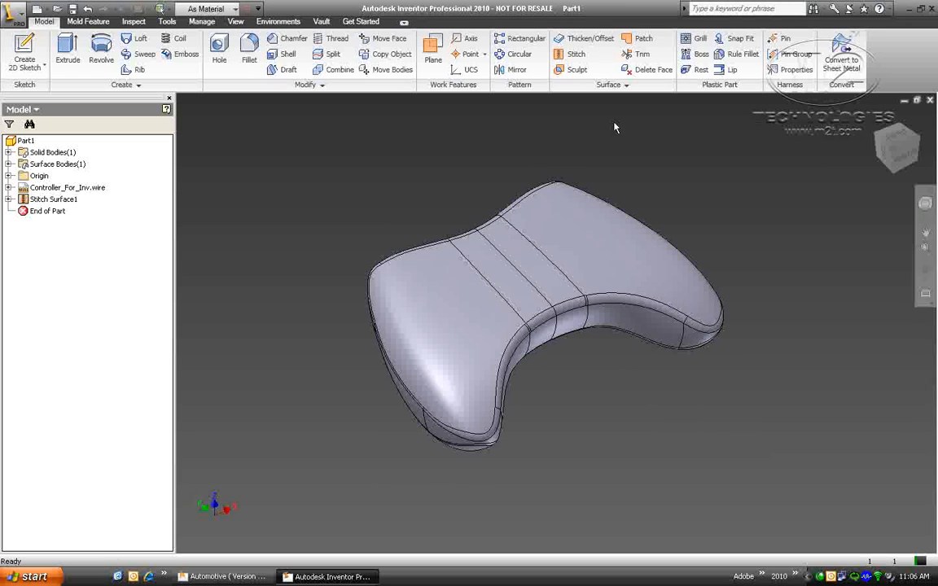
left_click(287, 57)
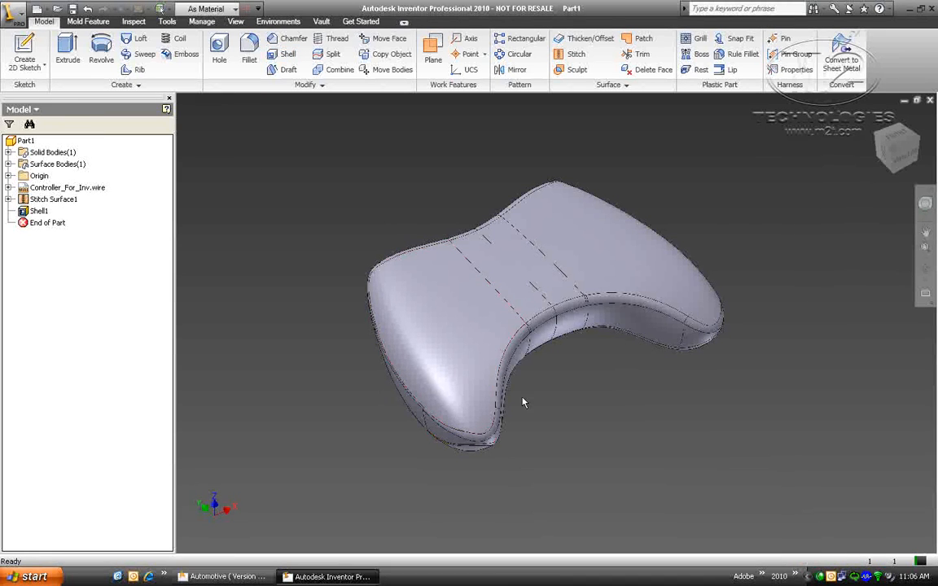
Step: Switch to Alias, open Game Controller.wire from the Alias Inv Interoperability folder, and clear the selection of the parting surface
left_click(255, 580)
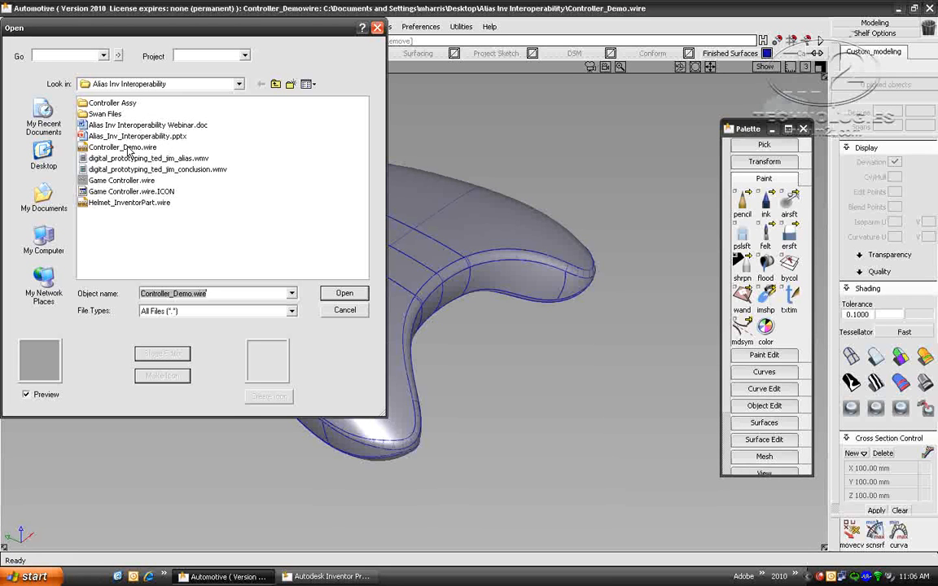
left_click(129, 180)
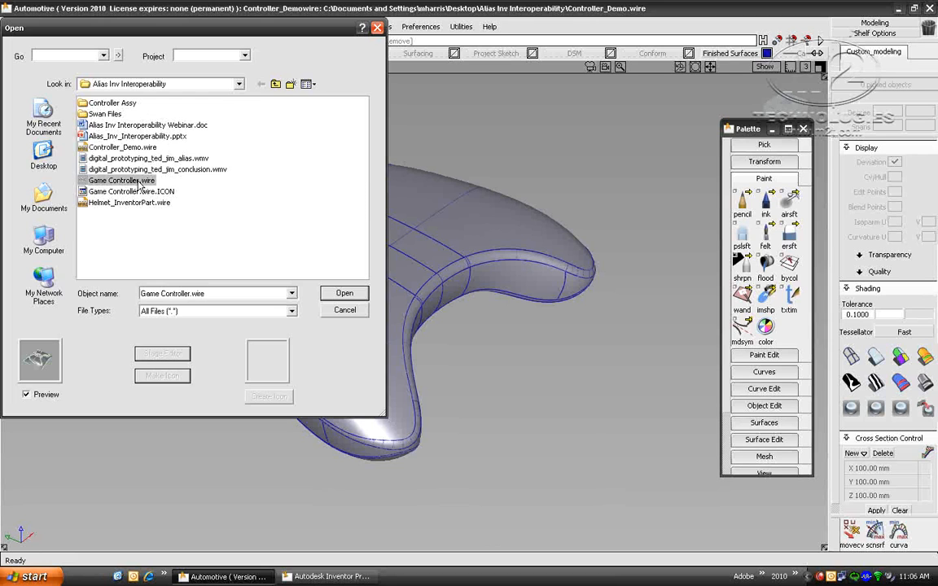
double_click(139, 182)
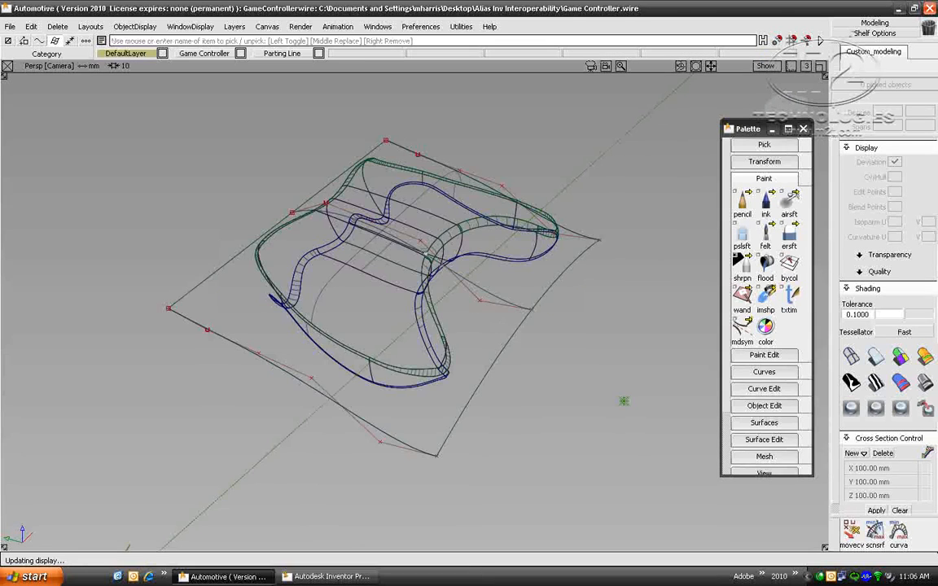
mouse_move(407, 228)
left_mouse_down("alt+shift")
mouse_move(356, 209)
mouse_move(207, 106)
mouse_move(539, 244)
mouse_move(342, 238)
mouse_move(130, 246)
left_mouse_up("alt+shift")
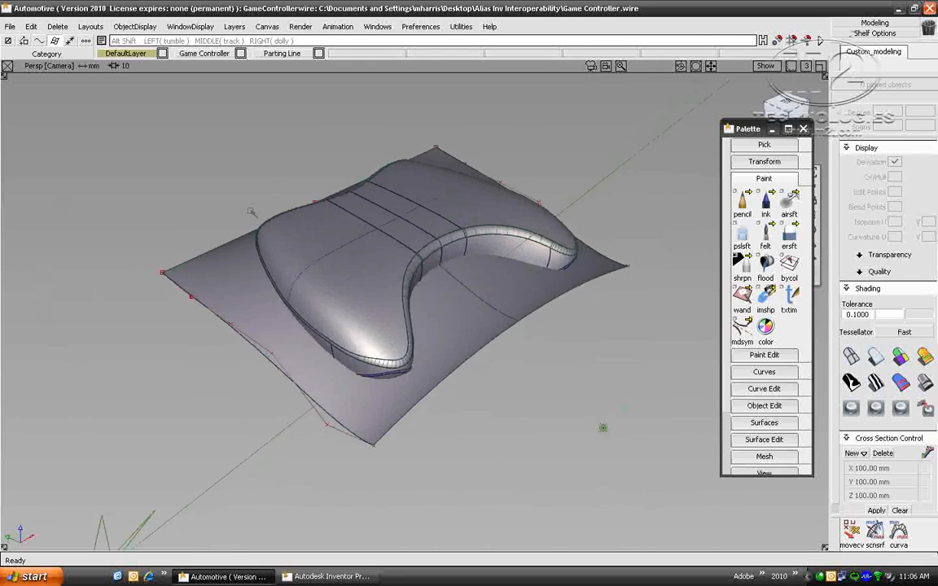
left_click_drag(251, 211, 242, 214, "alt+shift")
left_click_drag(208, 299, 215, 190, "ctrl+shift")
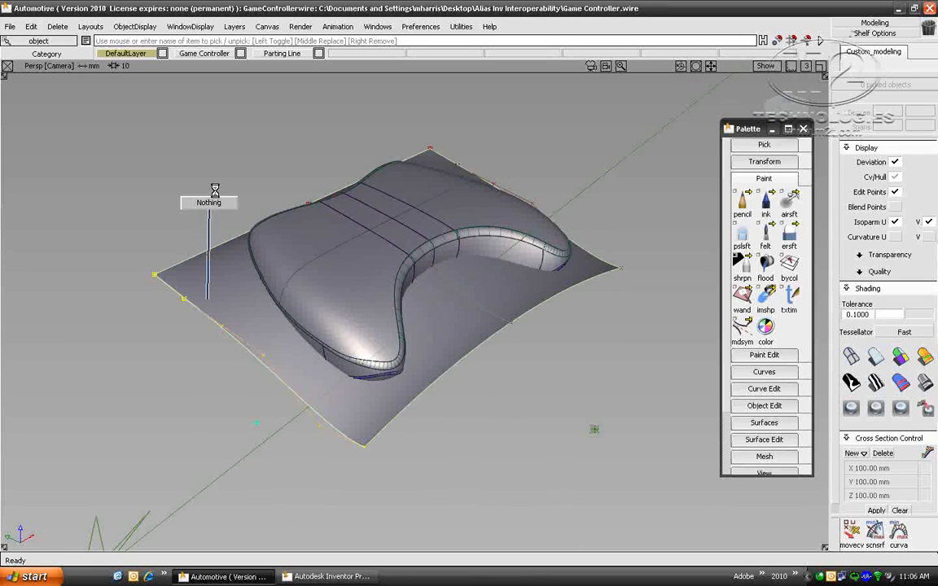
Step: Save the model with the parting surface on the Desktop as Game Controller_Part_Line
left_click(10, 26)
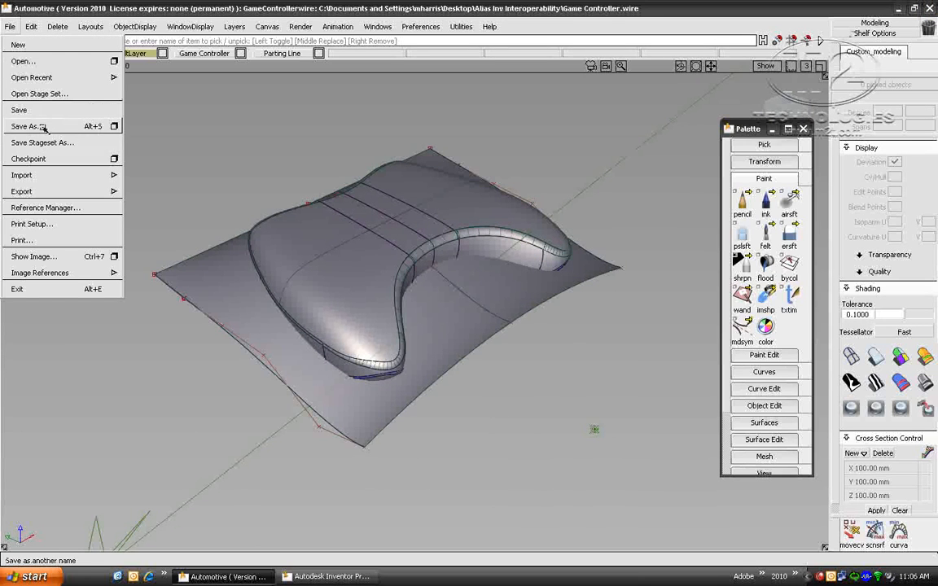
left_click(43, 126)
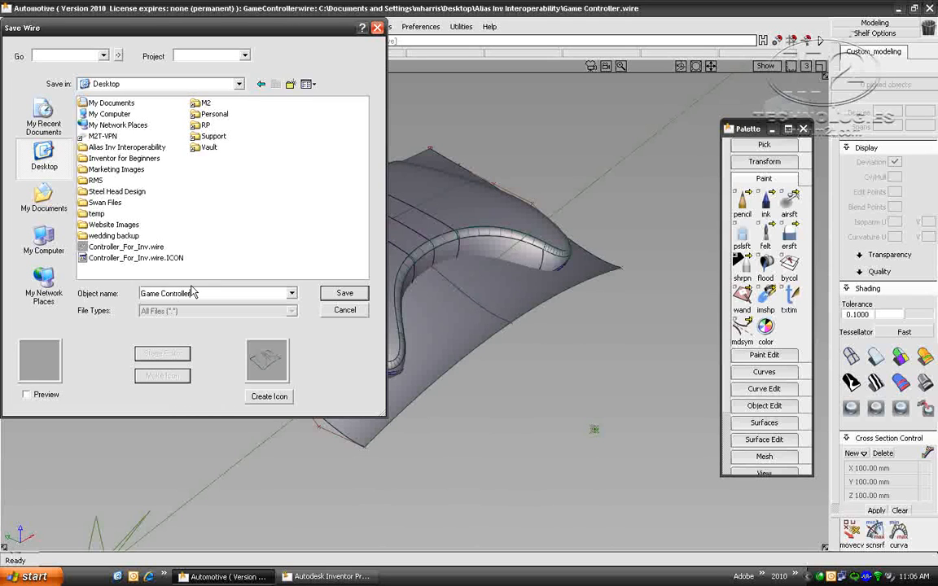
type("_Part_Line")
key("Return")
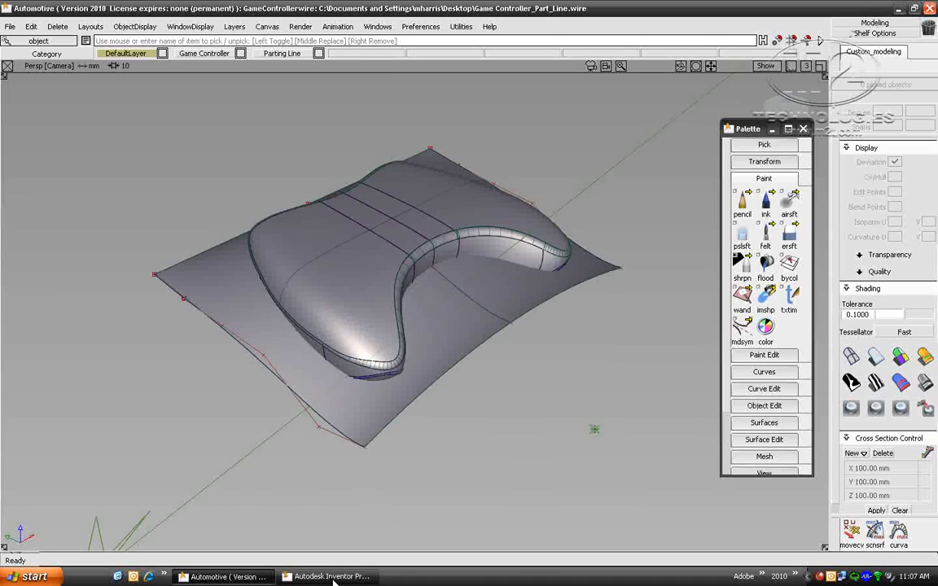
Step: Switch to Inventor and import Game Controller_Part_Line.wire into the part, excluding the Game Controller layer and keeping only Parting Line
left_click(323, 577)
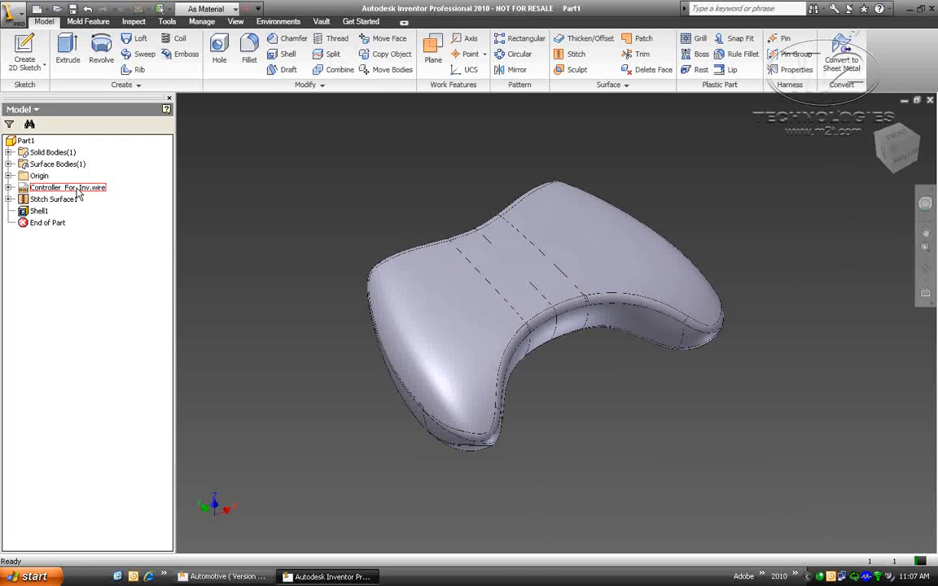
left_click(201, 23)
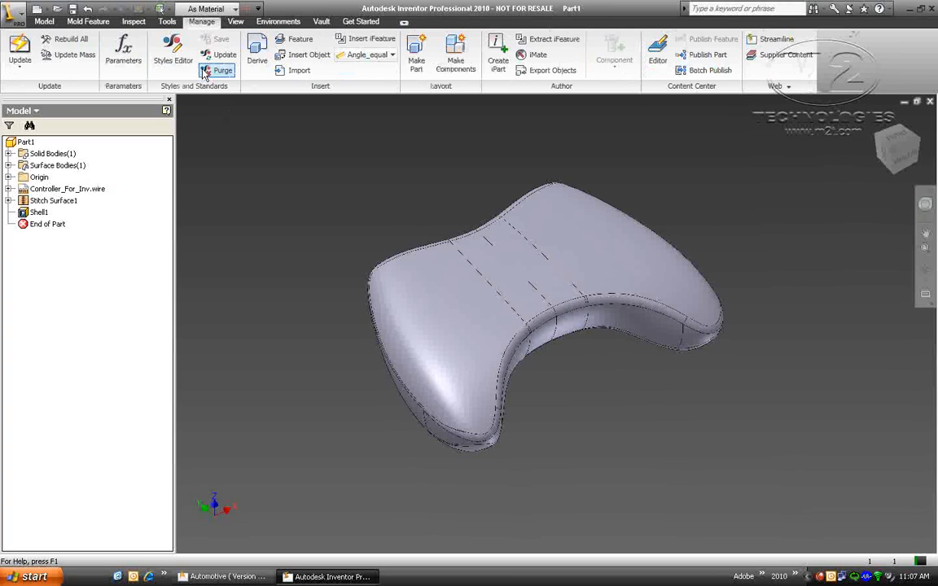
left_click(295, 71)
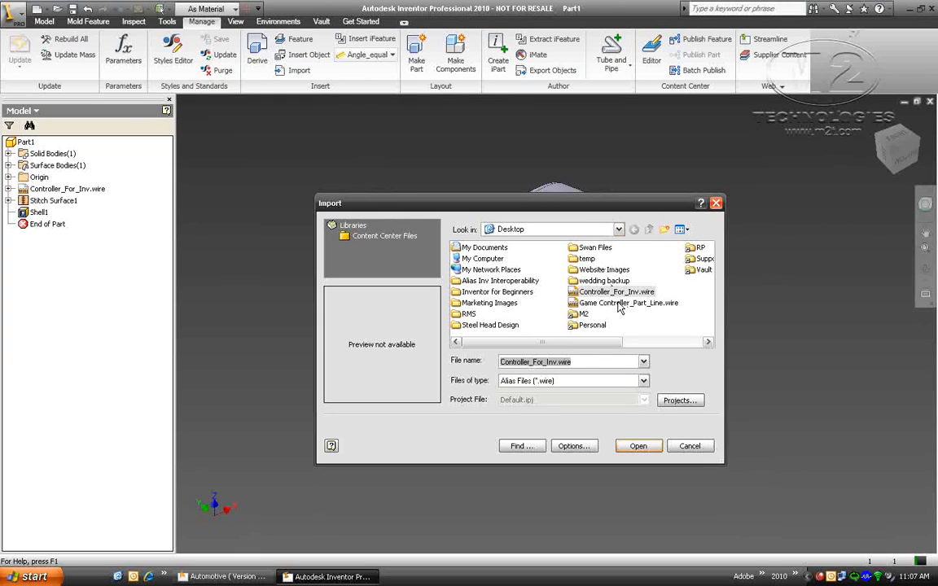
left_click(621, 303)
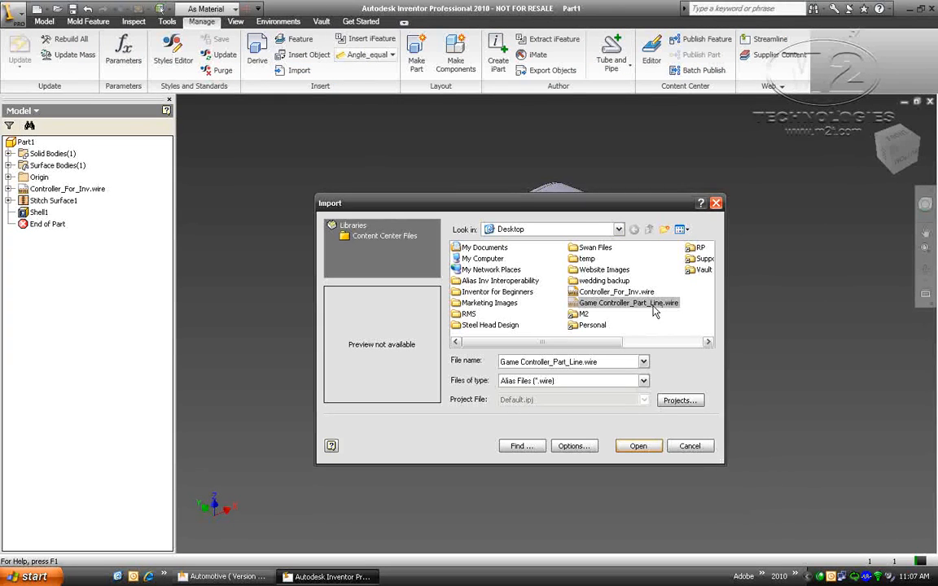
left_click(650, 446)
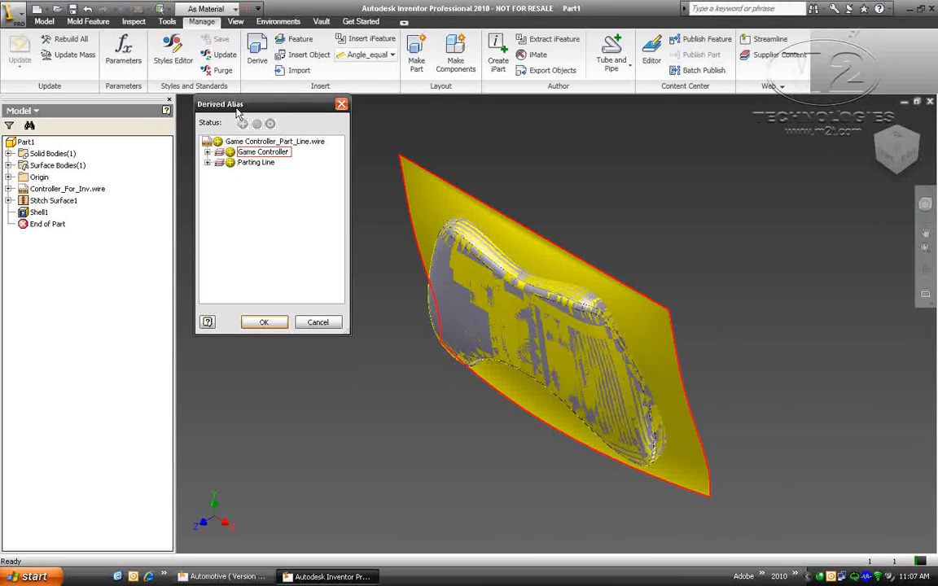
left_click(259, 152)
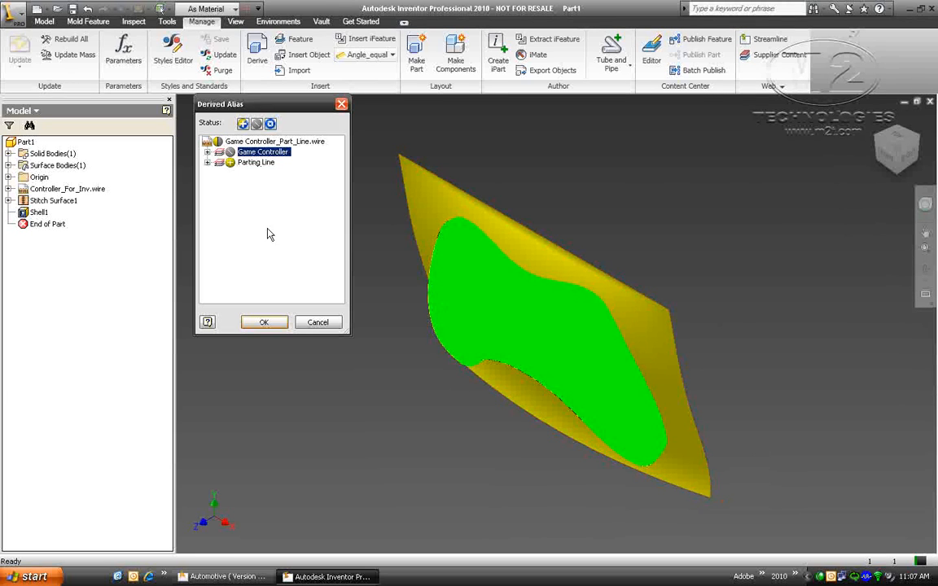
left_click(266, 324)
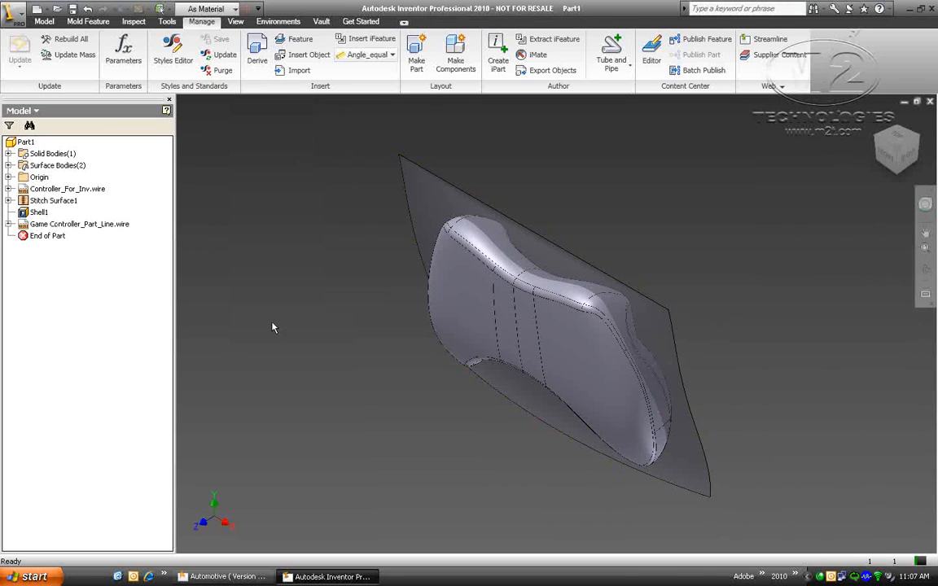
Step: Sculpt the shelled controller body with the parting line surface, removing the portion above it
middle_click_drag(554, 250, 742, 306, "shift")
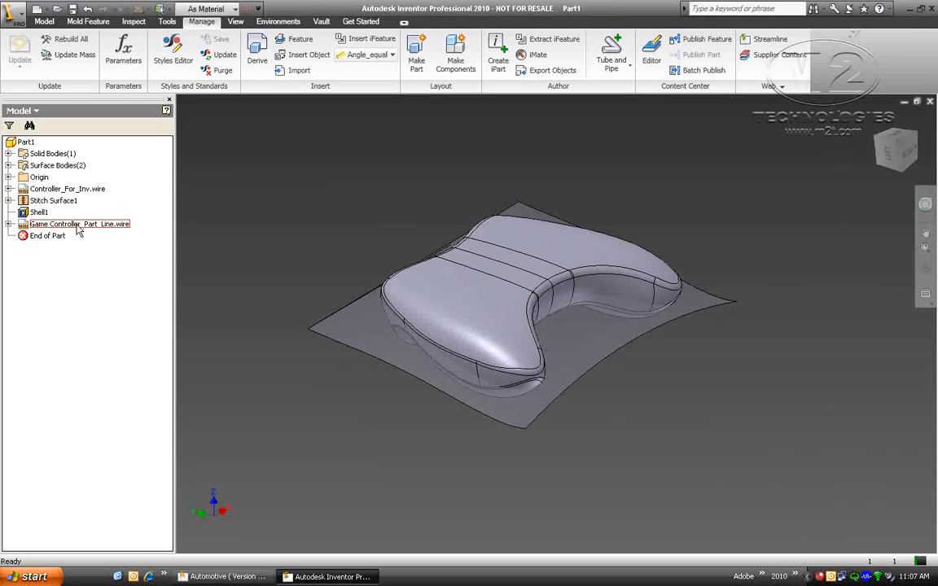
left_click(44, 21)
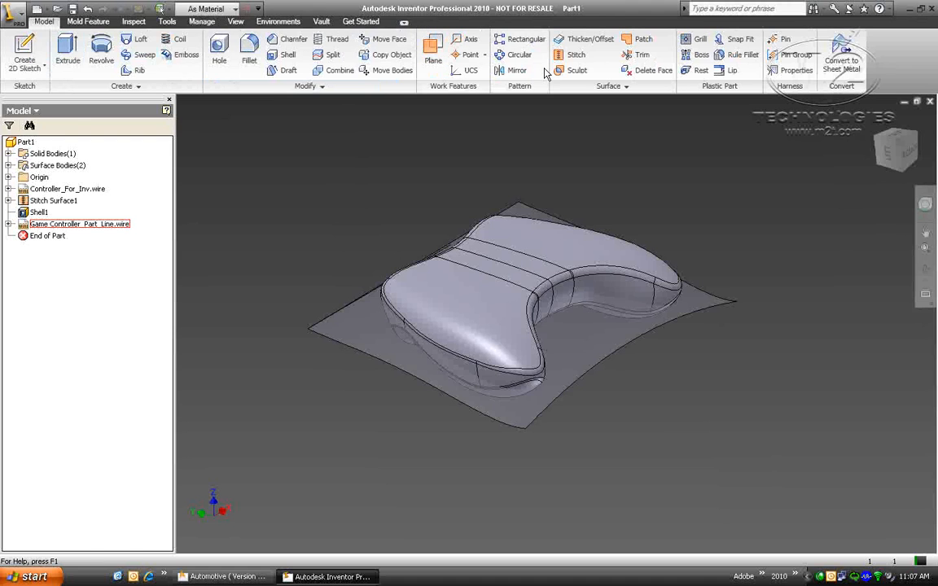
left_click(572, 70)
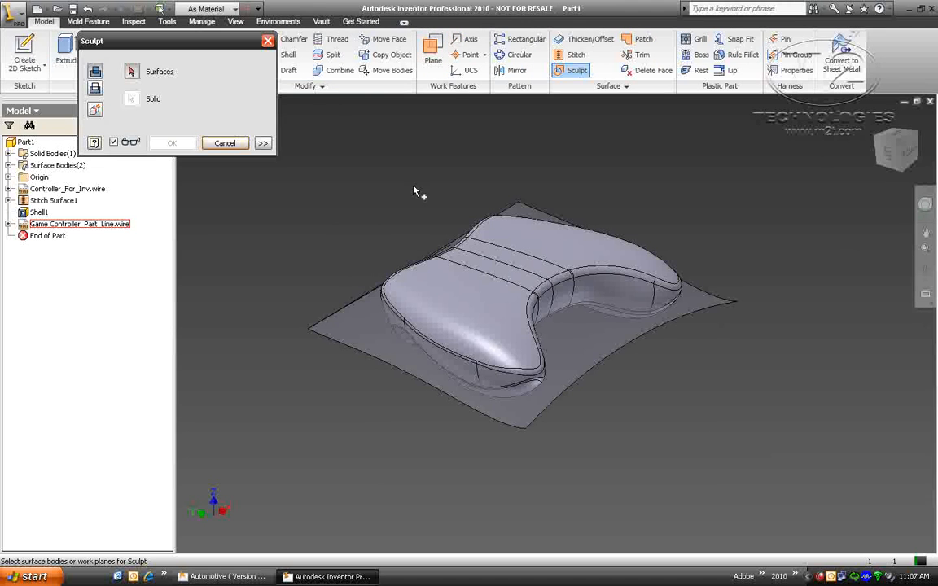
left_click(338, 310)
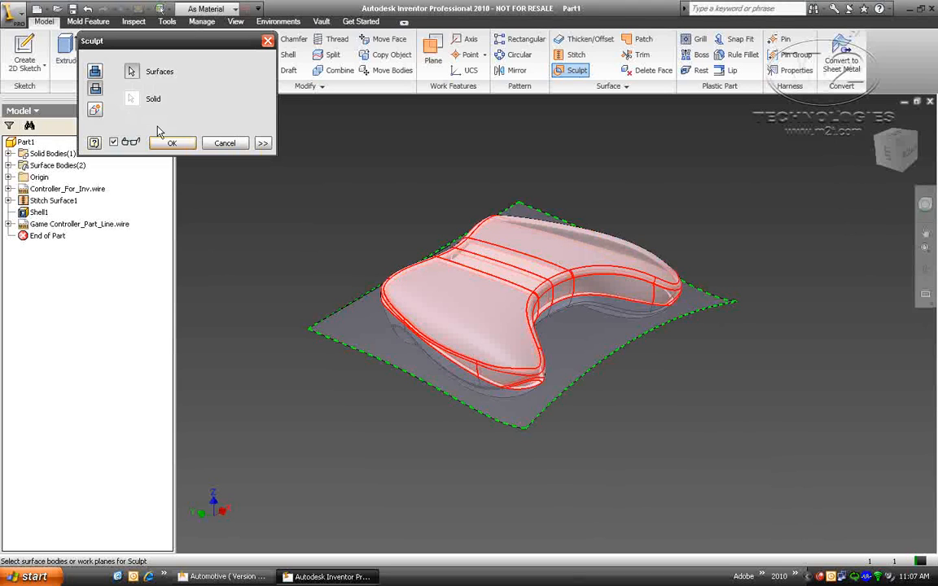
left_click(171, 142)
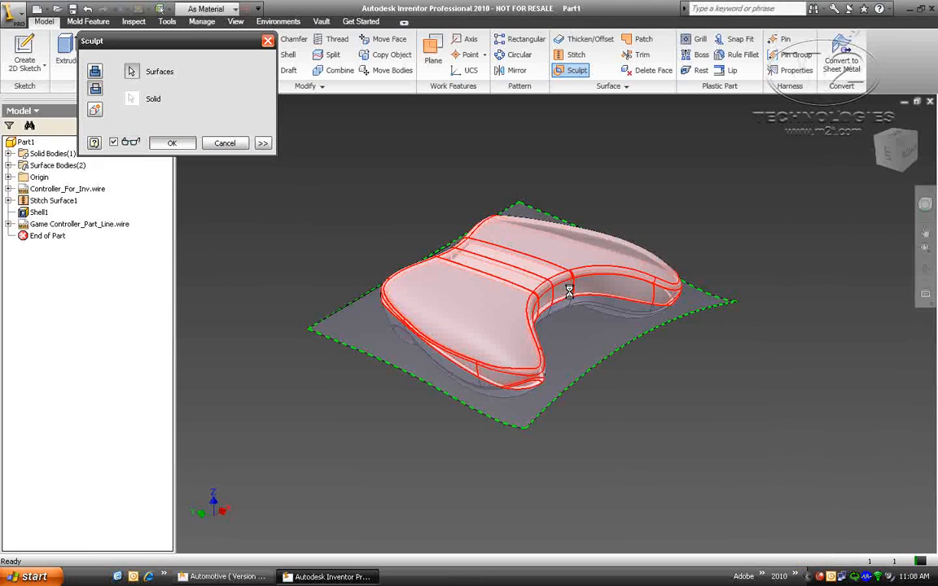
Step: Create a work plane through the origin X Axis, angled 10 degrees to the XY Plane
mouse_move(569, 292)
middle_mouse_down("shift")
mouse_move(521, 320)
mouse_move(890, 186)
mouse_move(733, 130)
mouse_move(824, 143)
mouse_move(794, 132)
mouse_move(819, 131)
mouse_move(806, 139)
middle_mouse_up("shift")
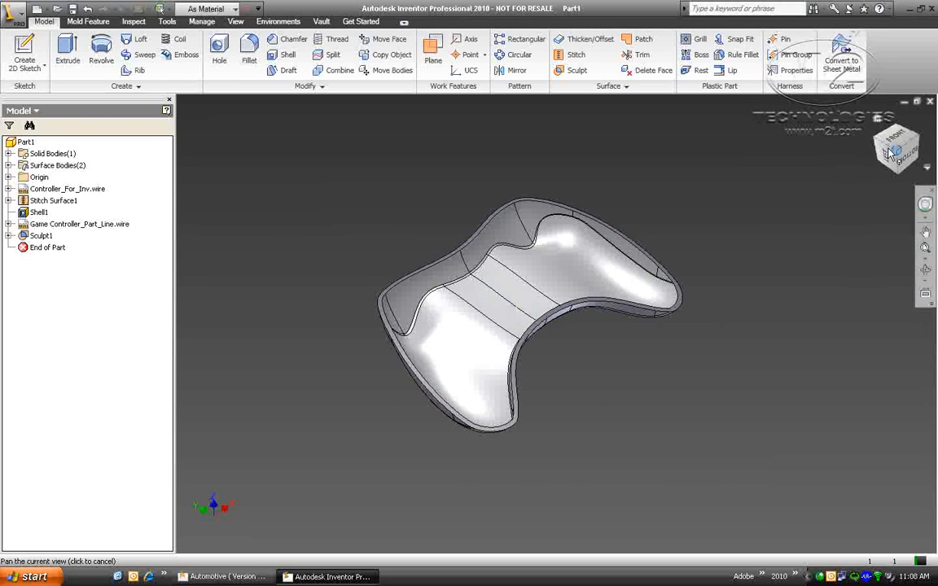
left_click(8, 177)
key("]")
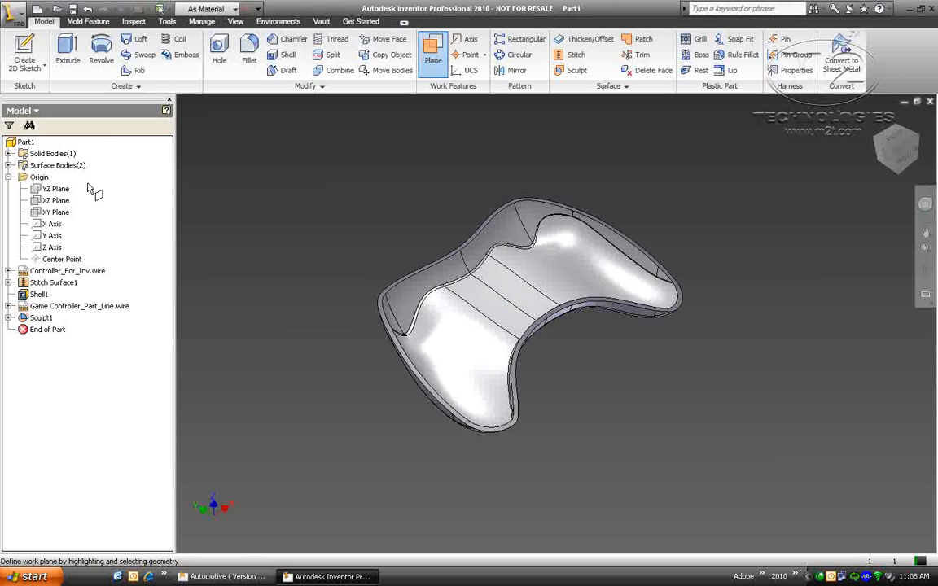
left_click(57, 211)
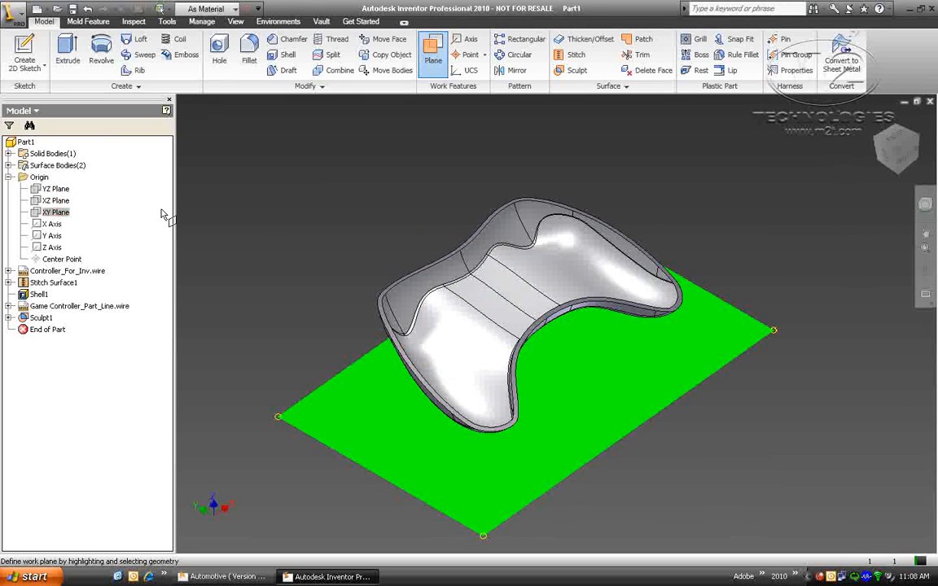
left_click(52, 225)
type("10")
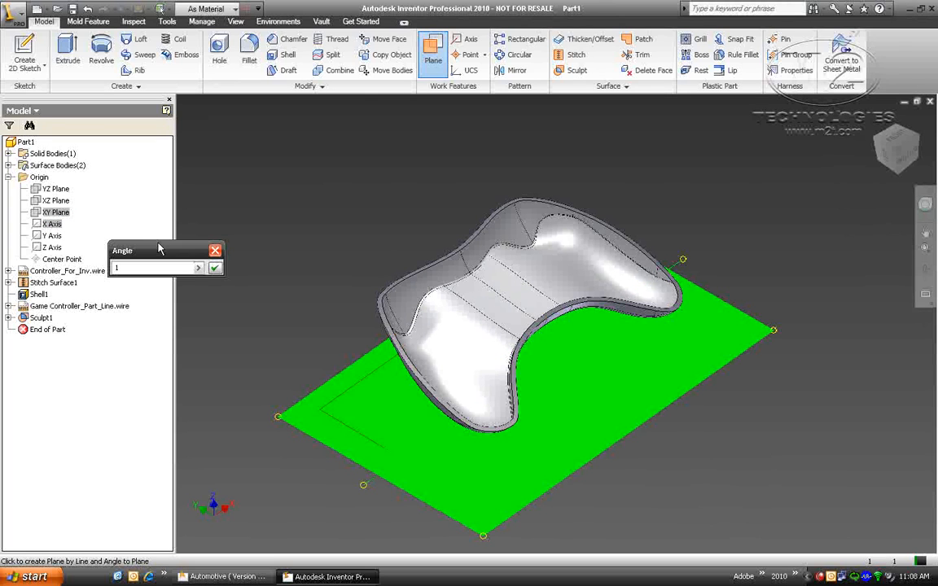
left_click(896, 159)
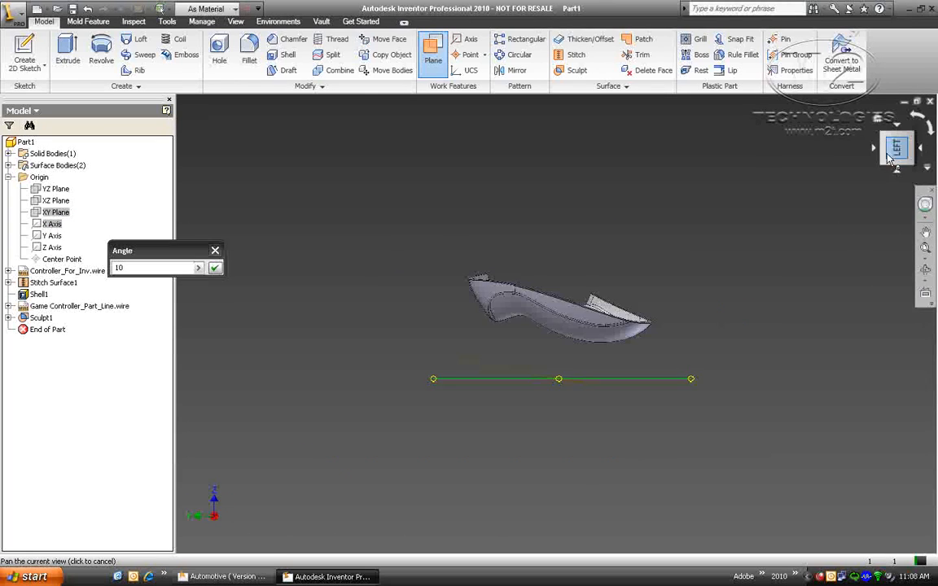
left_click(215, 269)
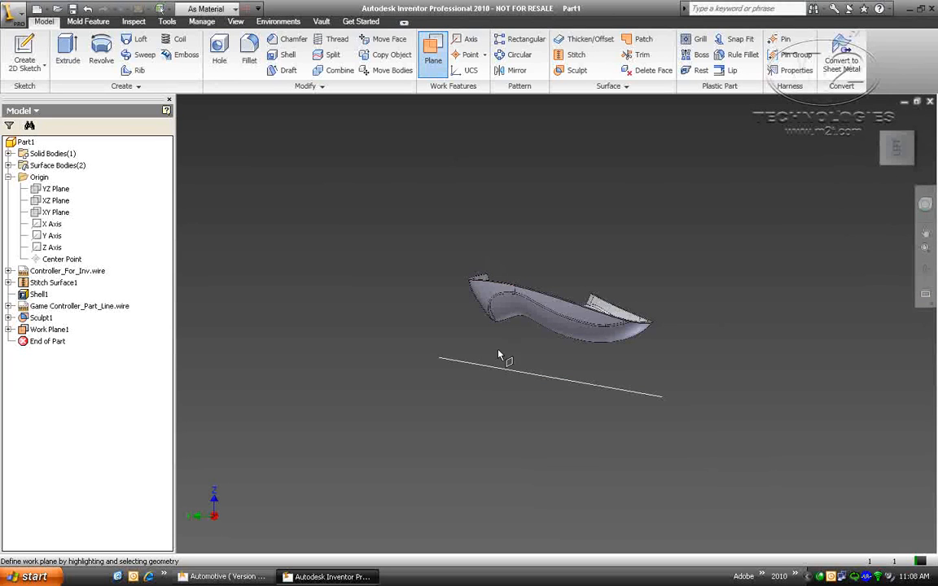
Step: Create a second work plane offset 1.750 in from the angled plane toward the controller body, and hide both work planes
left_click_drag(496, 377, 513, 293)
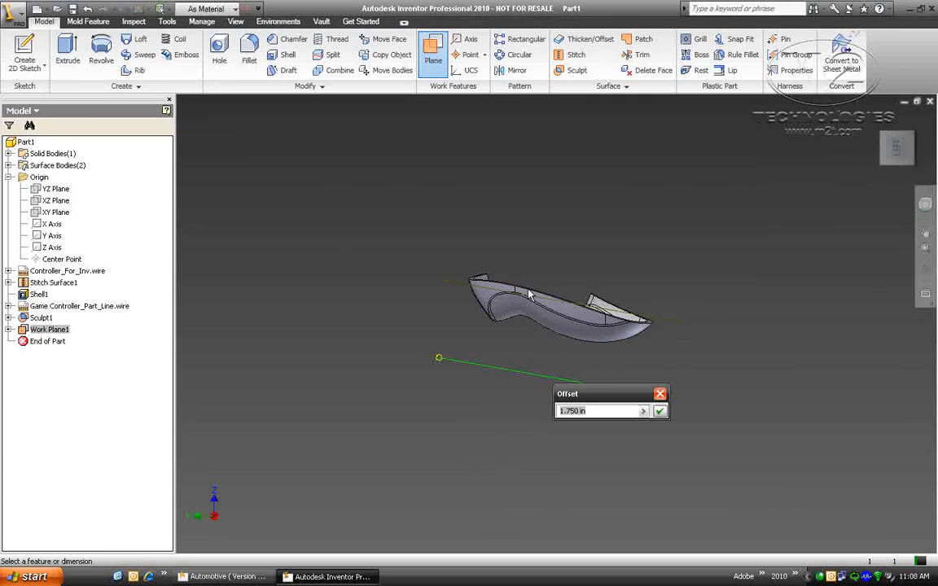
left_click(660, 411)
key("F6")
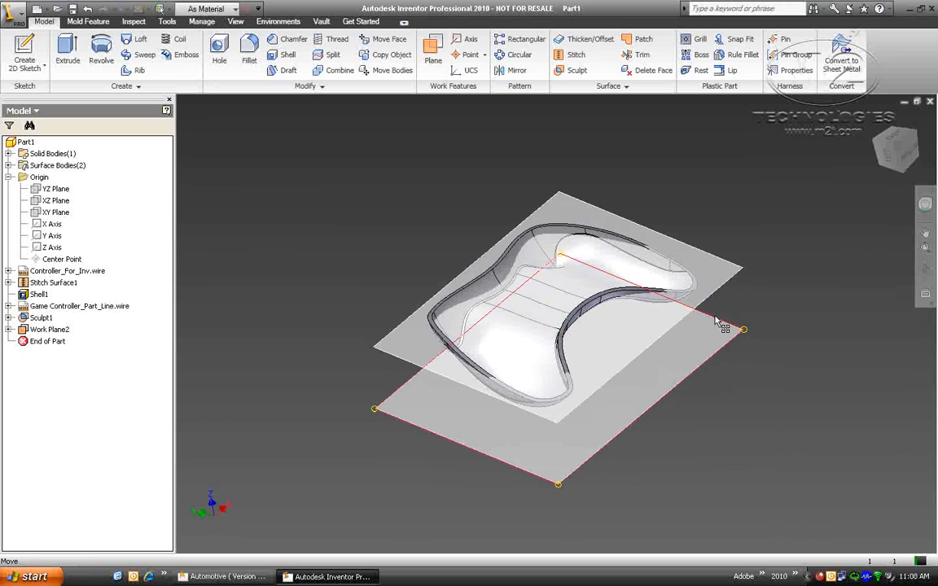
left_click_drag(717, 320, 720, 263)
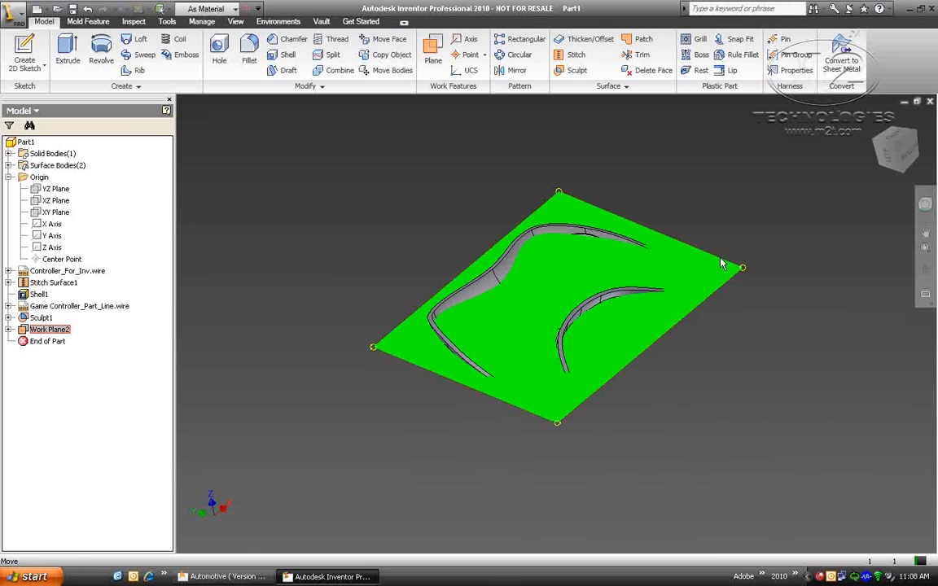
Step: Sketch two center points on the offset work plane over one grip of the controller and create bosses from them
left_click(26, 55)
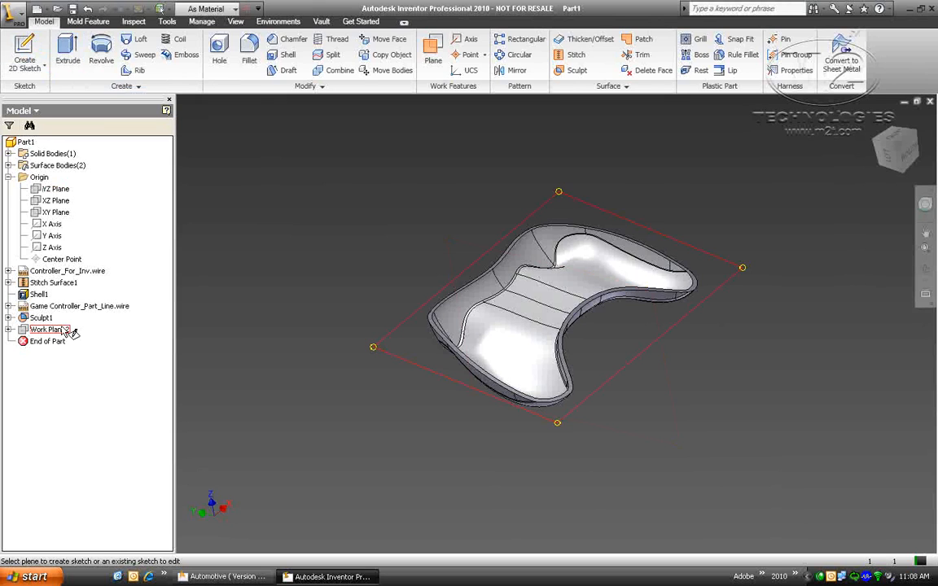
left_click(65, 329)
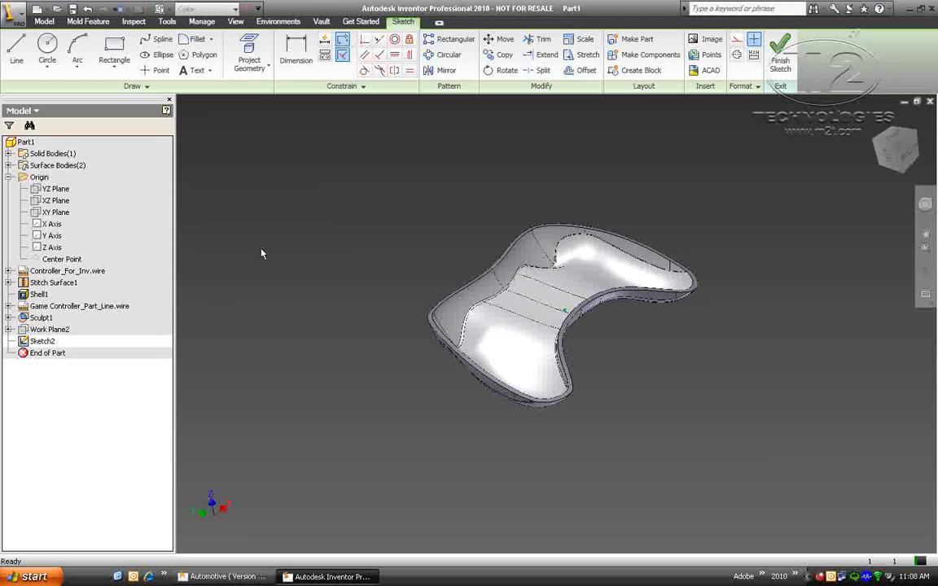
left_click(160, 70)
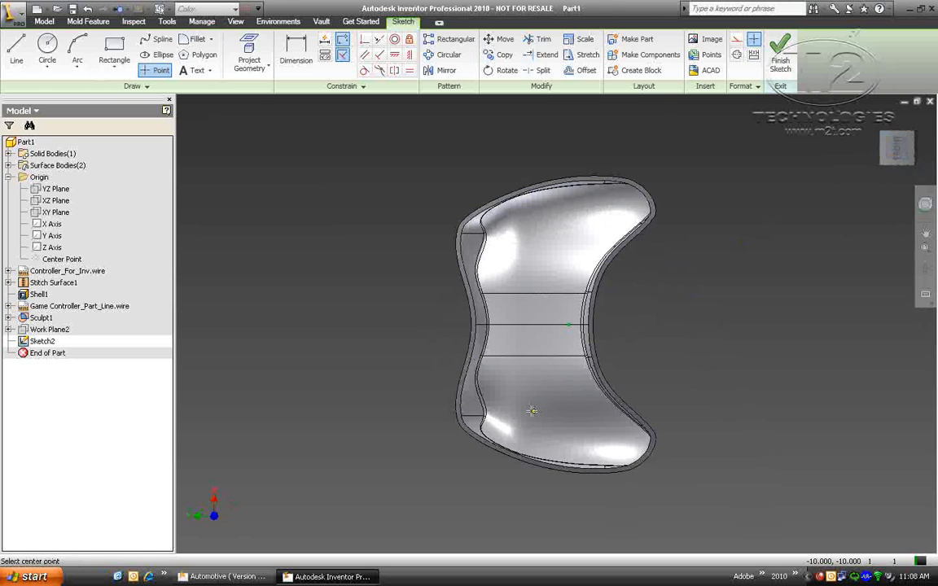
left_click(590, 433)
left_click(780, 57)
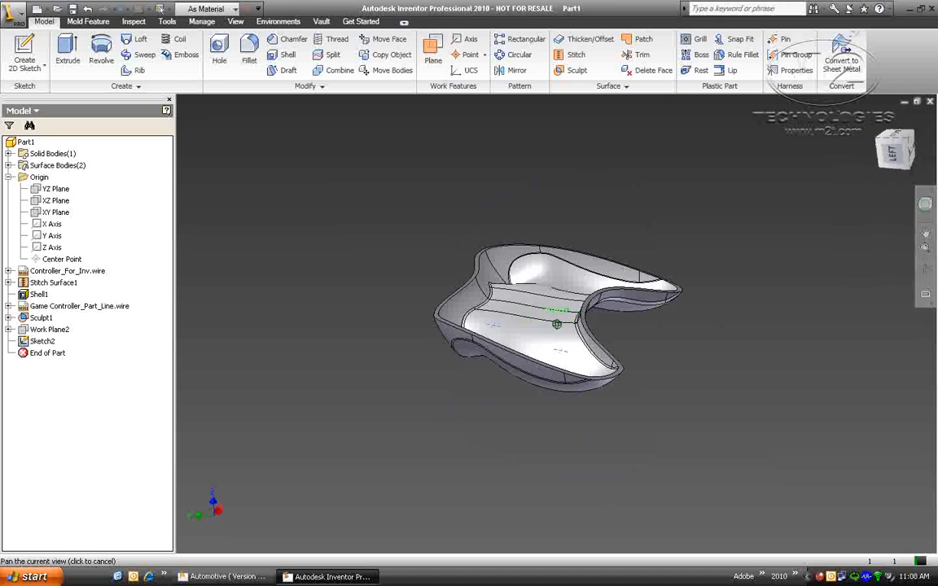
left_click(686, 57)
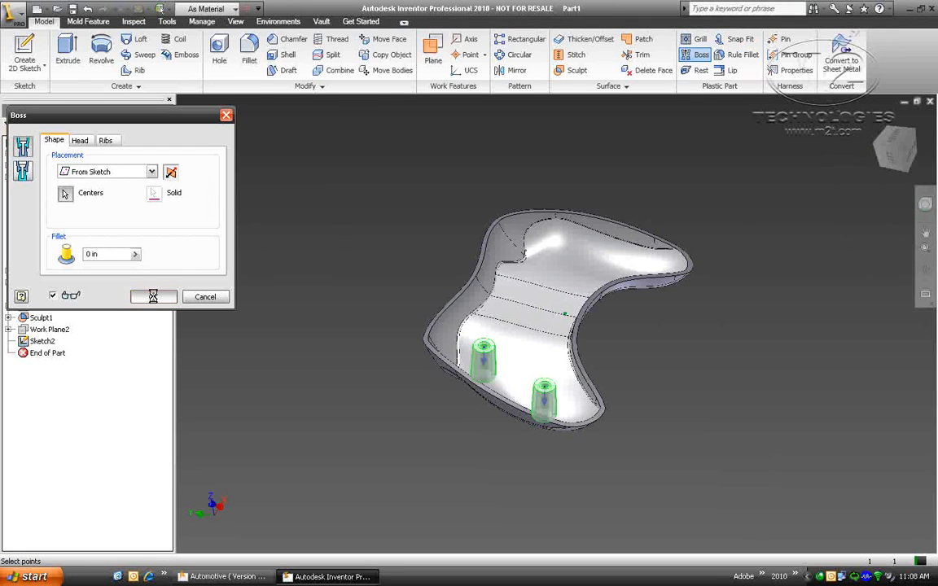
Step: Fillet the two boss hole edges on the outer face of the controller with a 0.04 in radius
left_click_drag(904, 159, 886, 41)
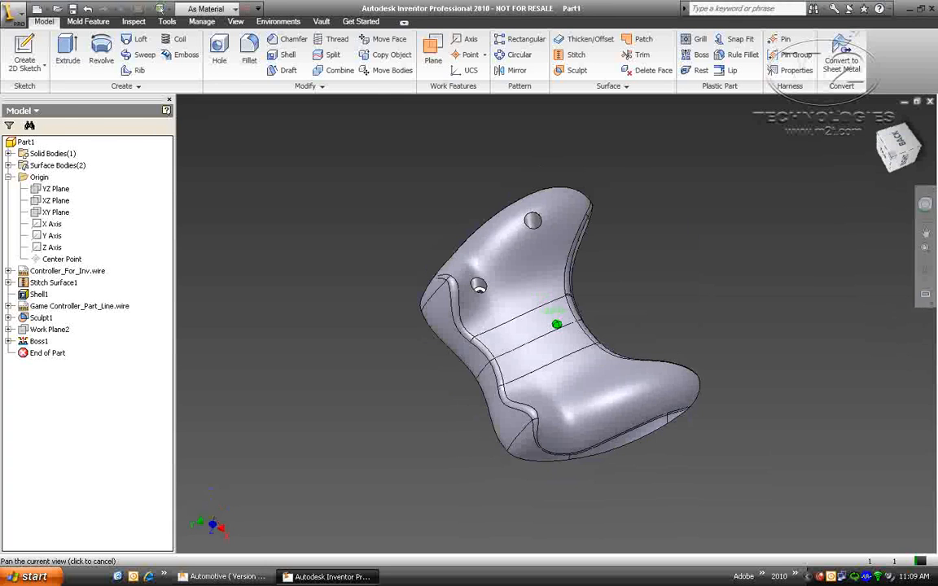
key("f")
left_click(479, 284)
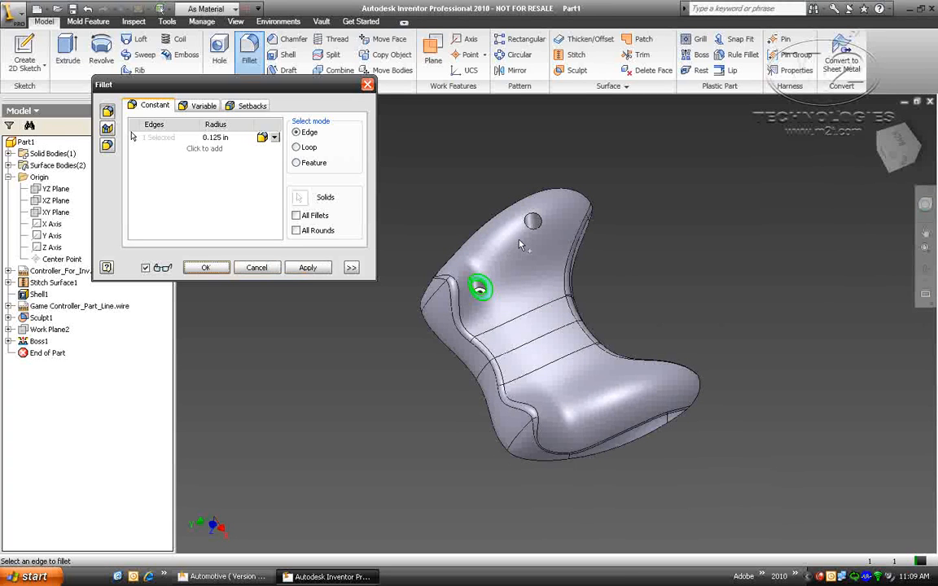
left_click(533, 221)
type("04")
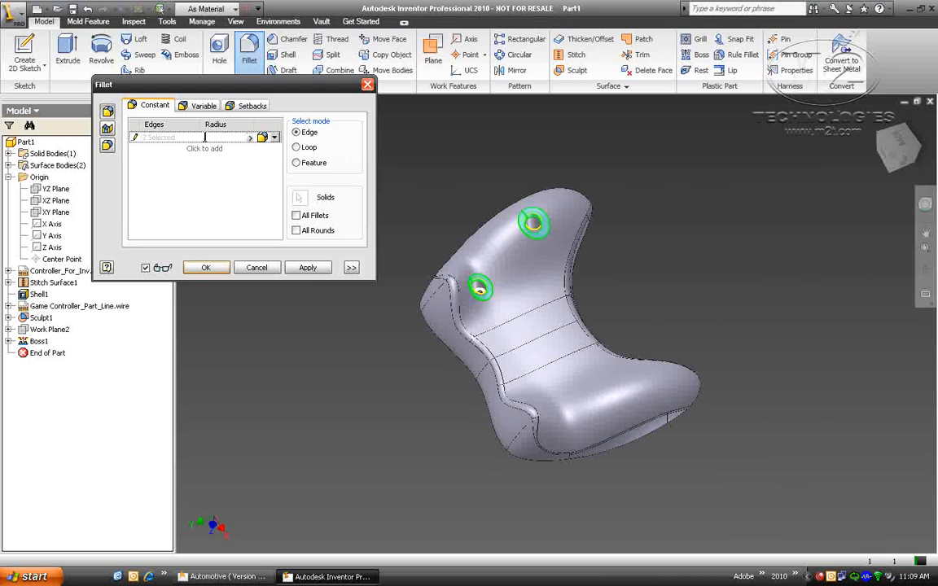
left_click(213, 267)
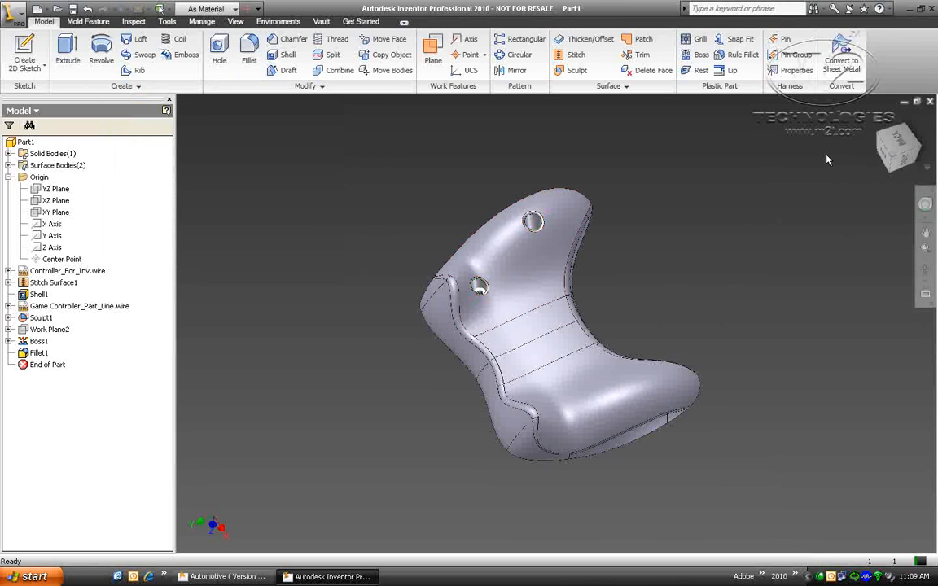
Step: Roll the end of part back above the fillet and mirror the boss feature across the YZ Plane
left_click_drag(898, 149, 847, 187)
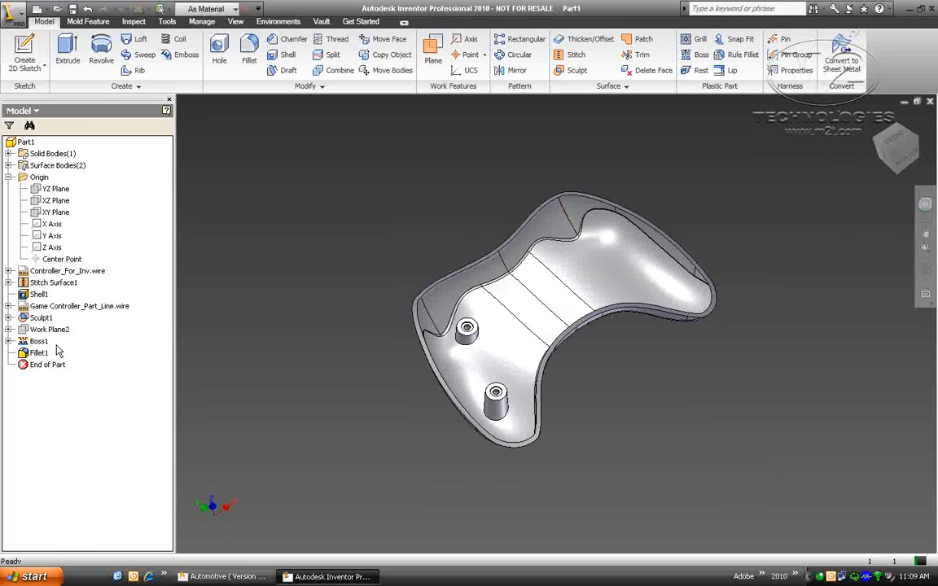
left_click_drag(64, 368, 48, 354)
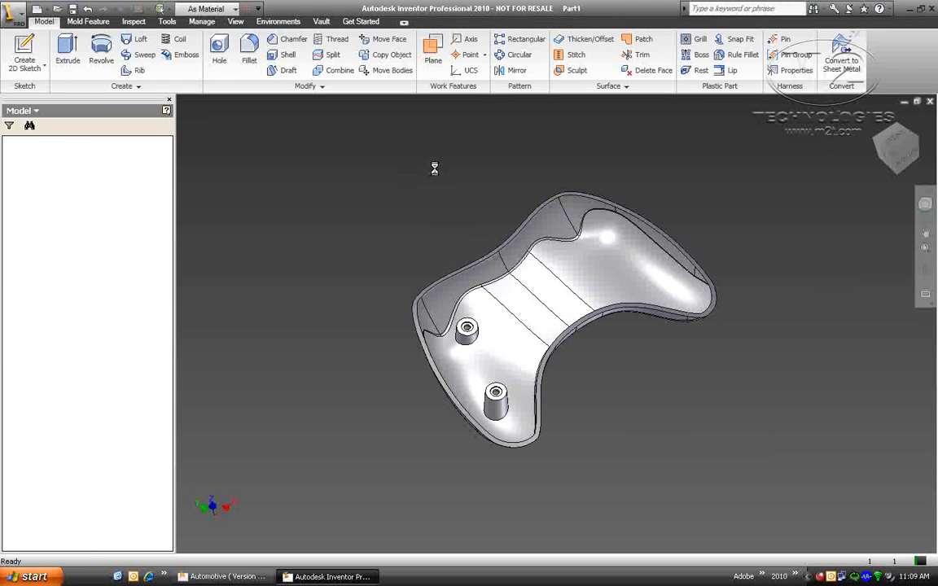
left_click(517, 70)
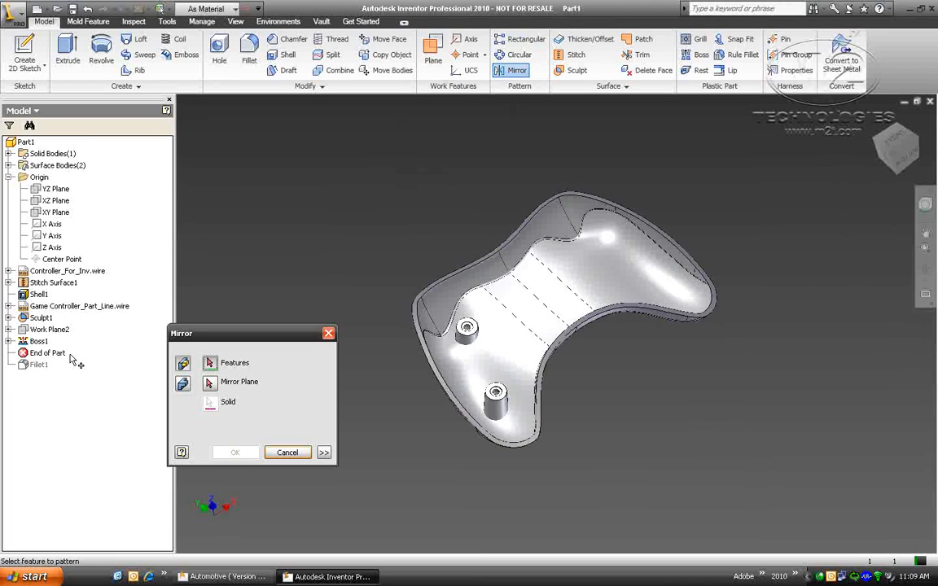
left_click(38, 341)
left_click(56, 188)
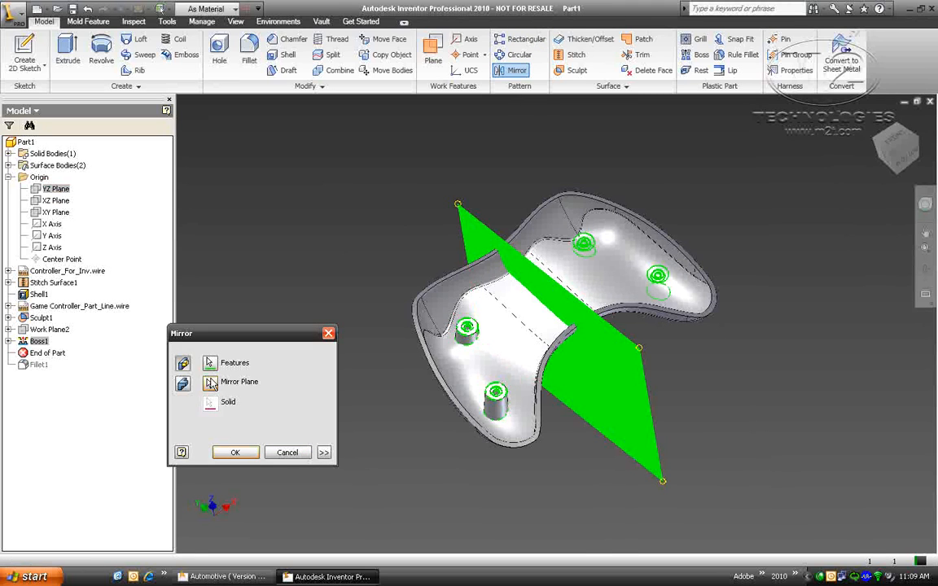
left_click(234, 452)
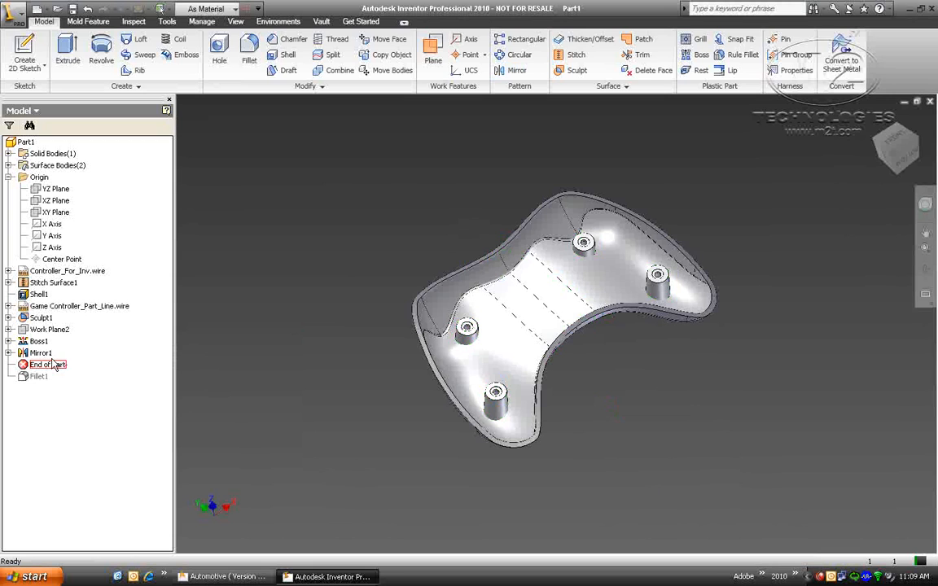
Step: Move the end of part back below the fillet and edit the fillet on the boss holes
left_click_drag(53, 365, 29, 377)
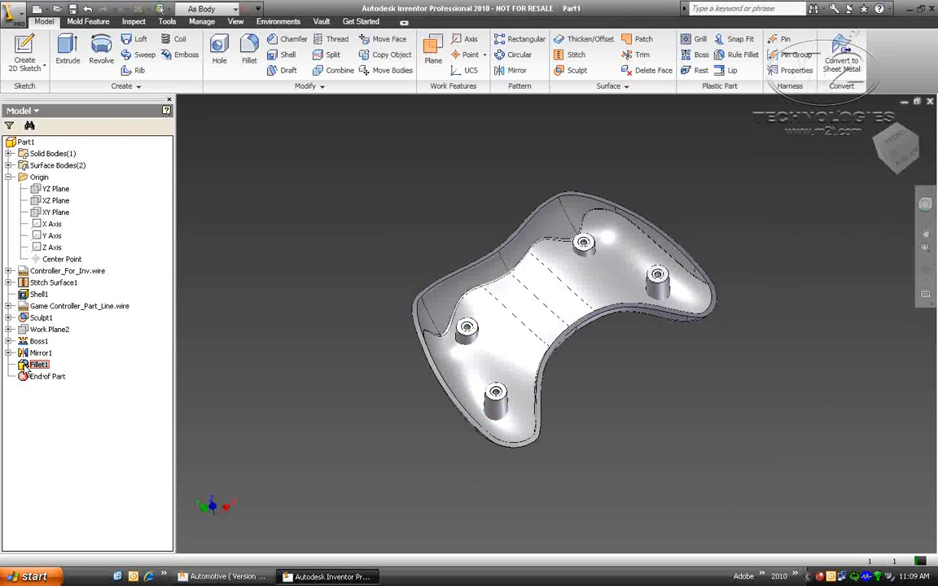
double_click(26, 365)
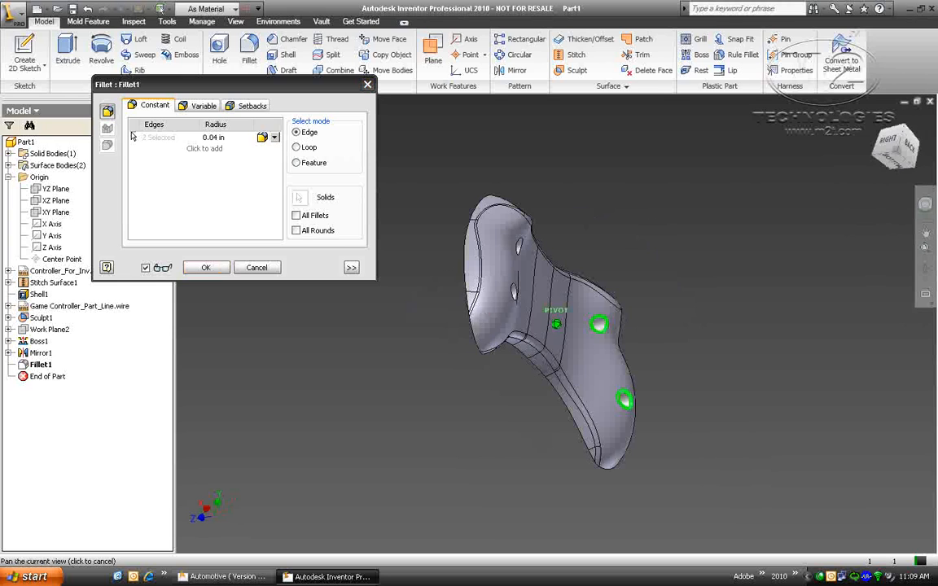
left_click(209, 269)
Step: Save the part on the Desktop as Controller from Inv
middle_click_drag(562, 383, 557, 325, "shift")
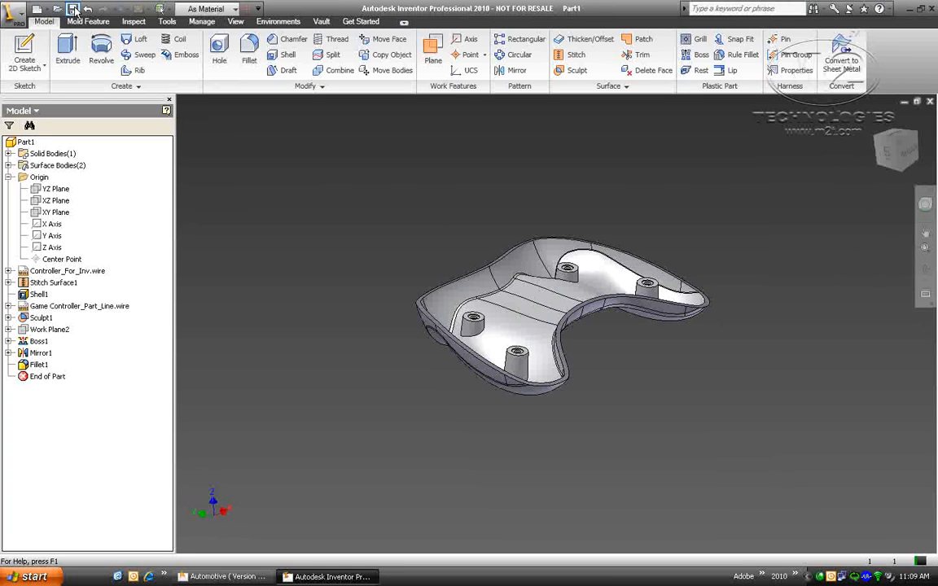
left_click(73, 9)
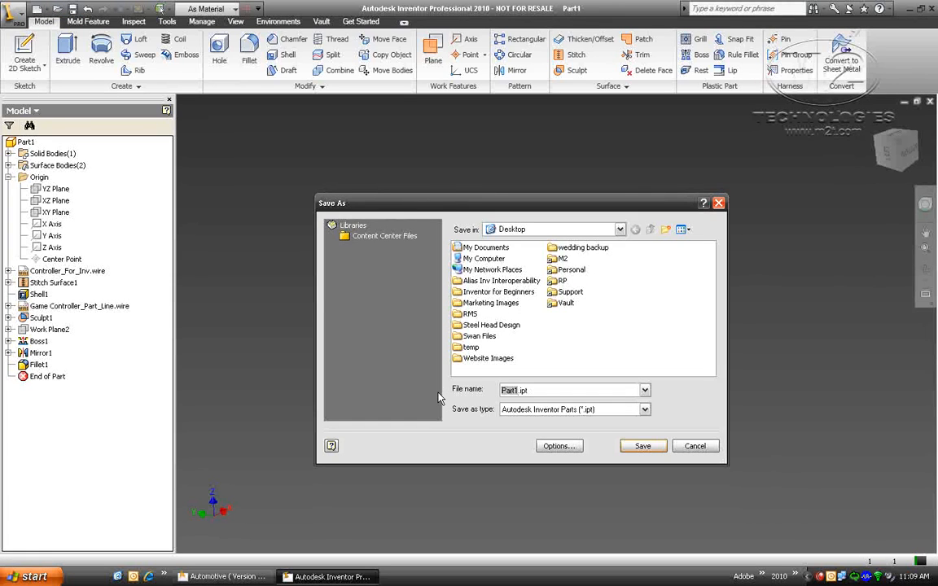
type("Controller from Inv")
key("Return")
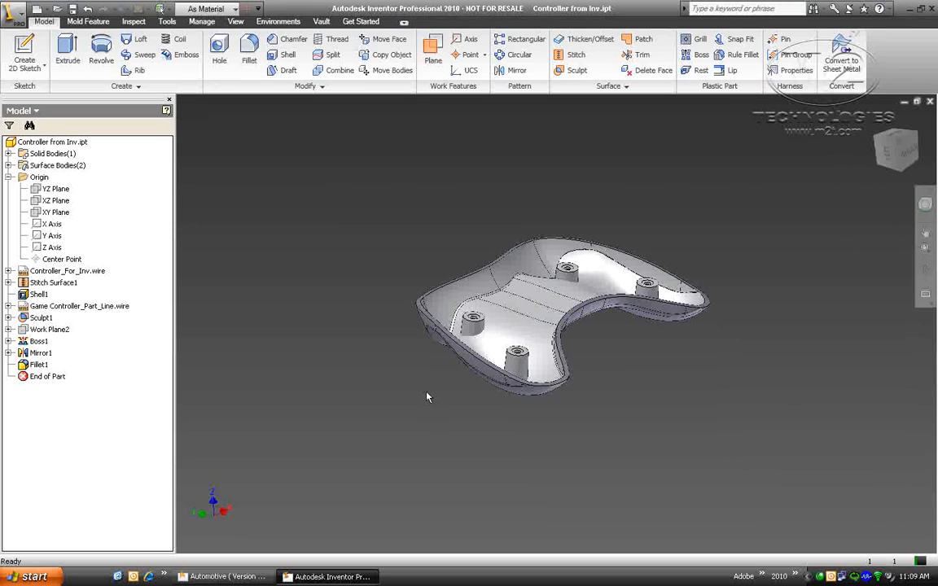
Step: Close the controller part, switch to Alias, and open Helmet_InventorPart.wire, deleting all existing objects, shaders, views and actions
left_click(899, 144)
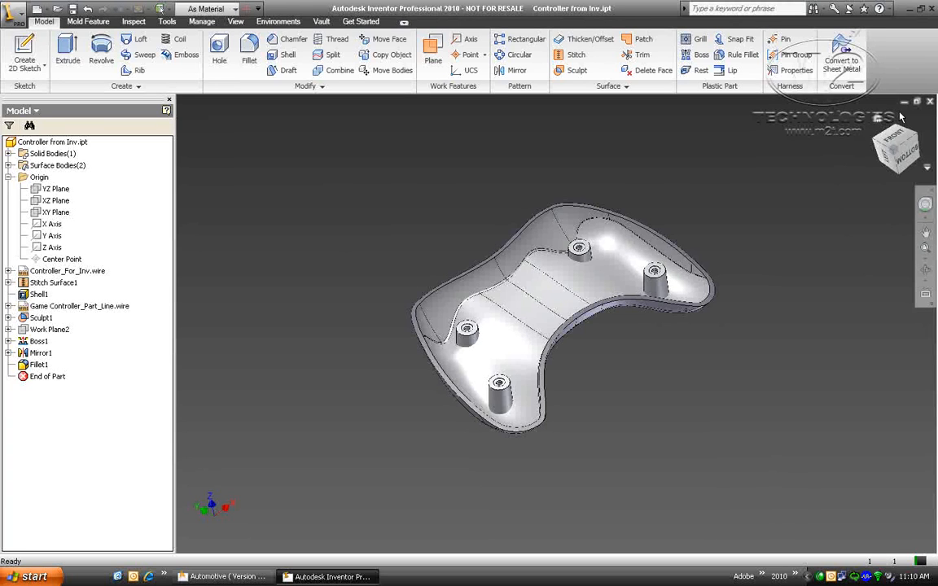
left_click(930, 101)
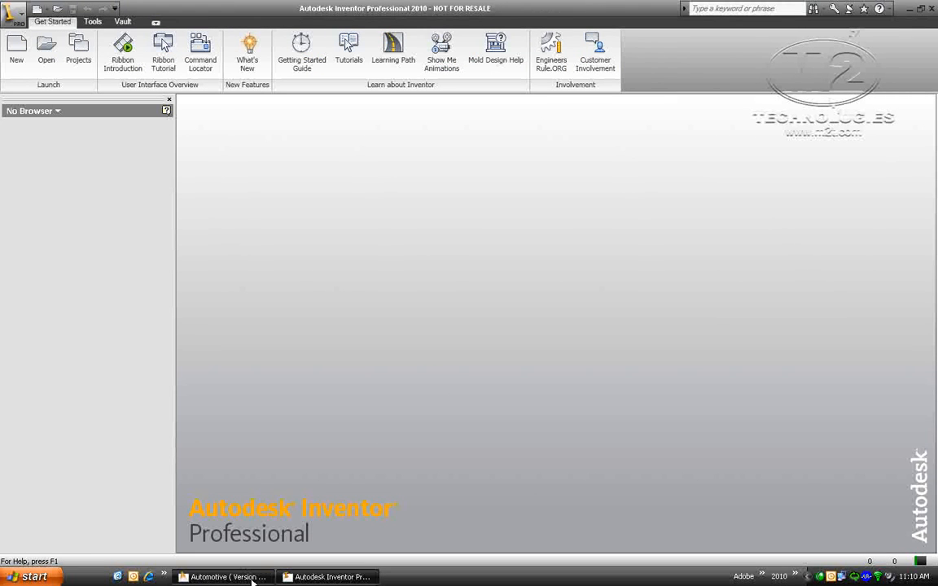
left_click(225, 577)
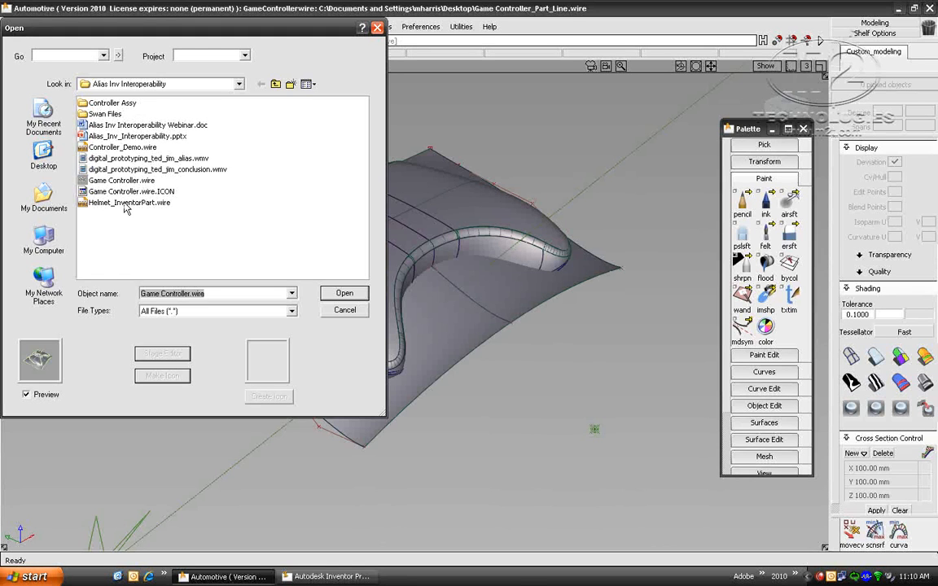
key("Return")
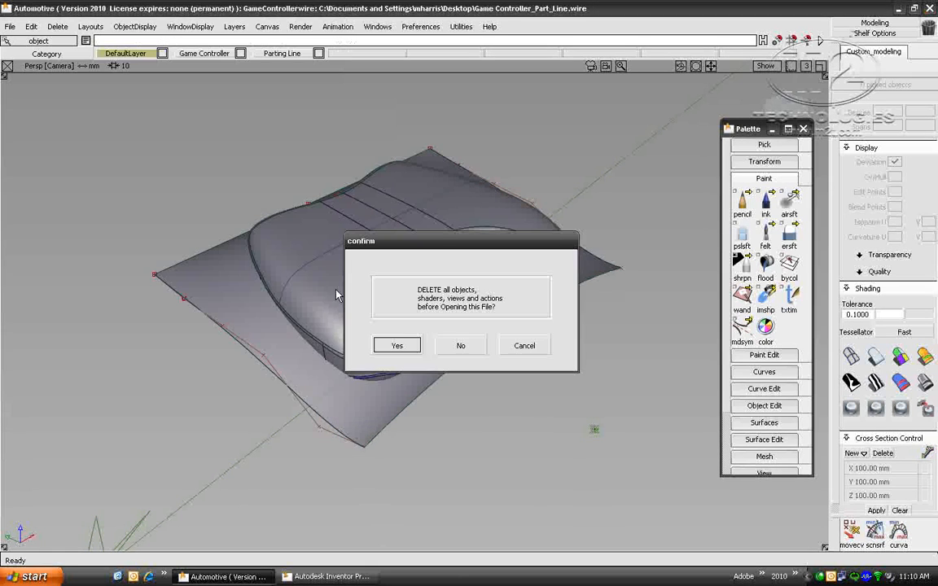
left_click(398, 343)
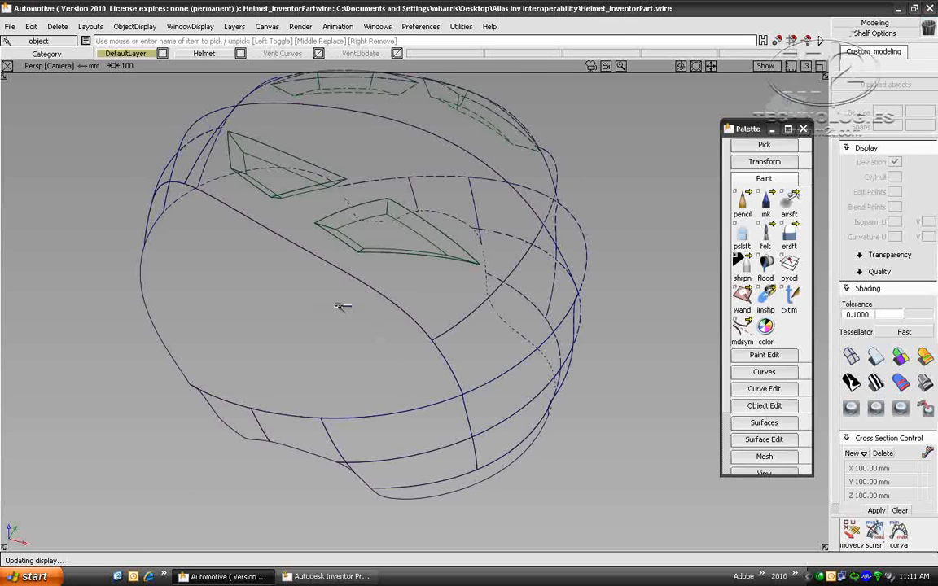
Step: Pick all the helmet geometry in the perspective view and display its surfaces shaded
right_click_drag(342, 310, 387, 316, "ctrl+shift")
mouse_move(388, 316)
left_mouse_down("alt+shift")
mouse_move(541, 308)
mouse_move(605, 338)
mouse_move(638, 240)
mouse_move(562, 350)
mouse_move(457, 455)
mouse_move(479, 246)
mouse_move(578, 247)
mouse_move(526, 260)
left_mouse_up("alt+shift")
left_click_drag(618, 134, 3, 562)
left_click(10, 26)
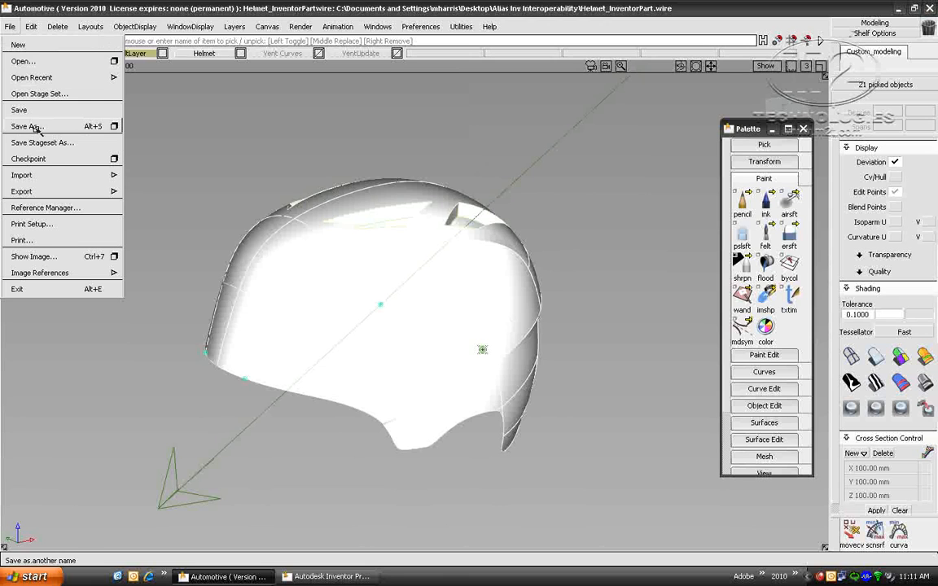
left_click(36, 128)
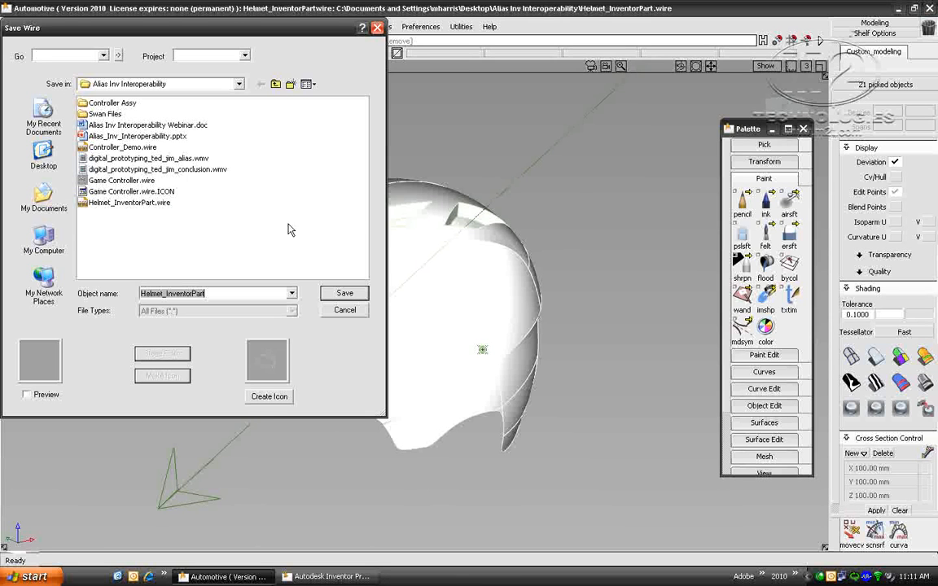
left_click(344, 311)
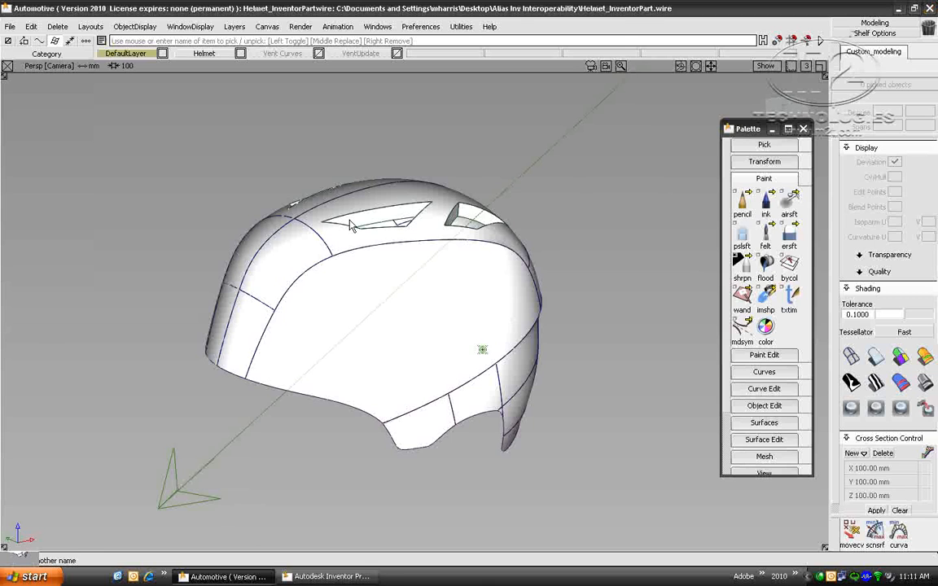
Step: Save the helmet wire file on the Desktop as Helmet
left_click_drag(243, 294, 163, 297)
key("BackSpace")
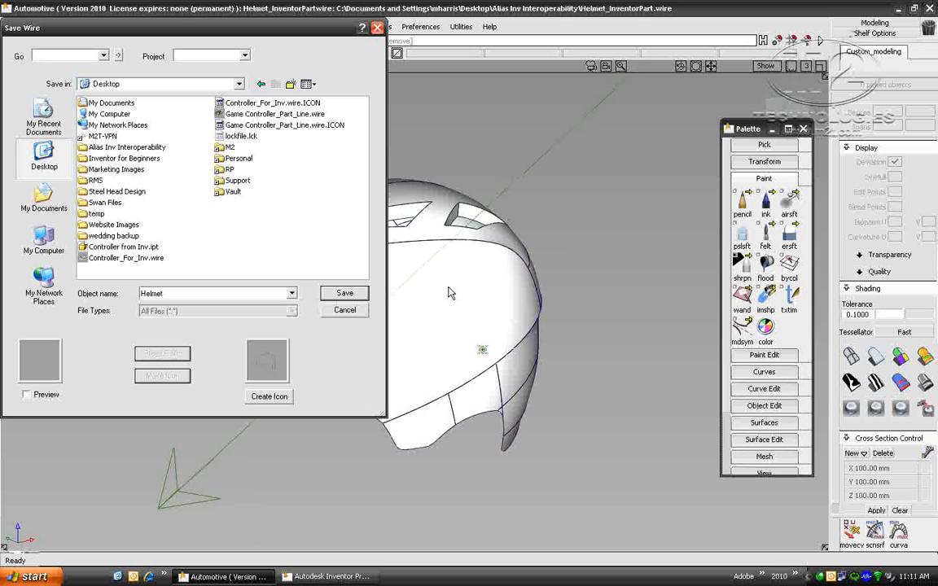
left_click(345, 293)
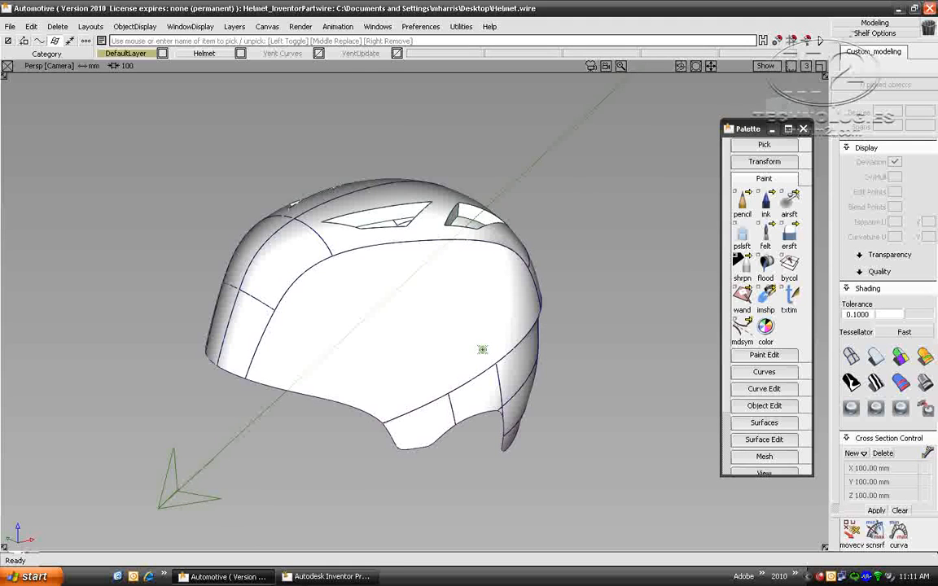
Step: Switch to Inventor and open Helmet.wire from the Desktop, deriving the Helmet layer into a new part
left_click(330, 576)
left_click(46, 47)
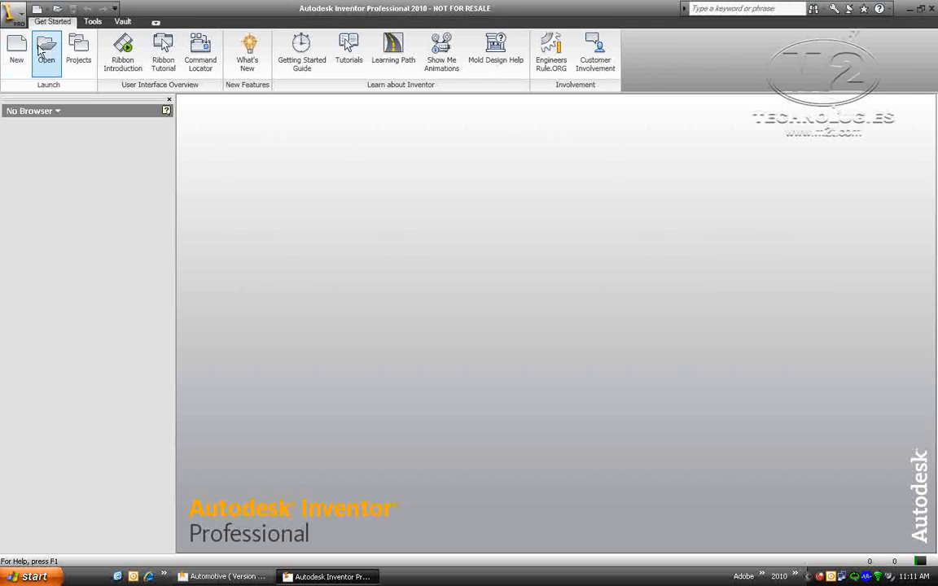
double_click(598, 313)
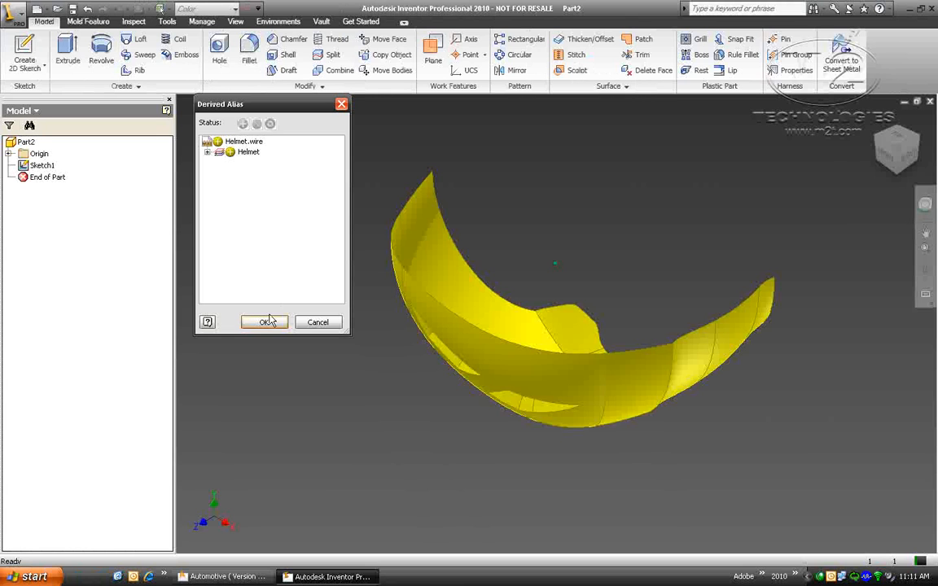
left_click(267, 321)
Step: Stitch the derived helmet surface with a maximum tolerance of 0.010 in and review the remaining free edges
left_click(893, 150)
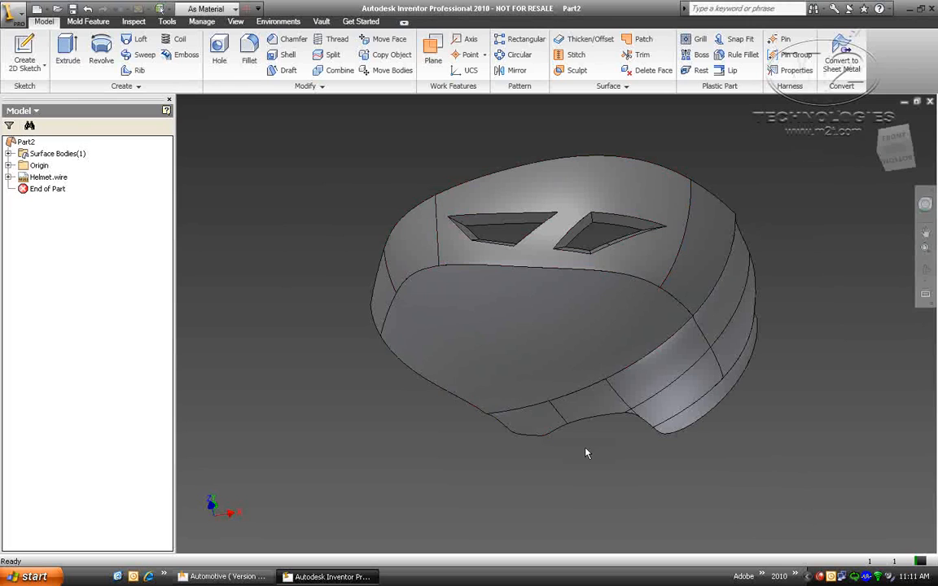
left_click(576, 54)
left_click(482, 231)
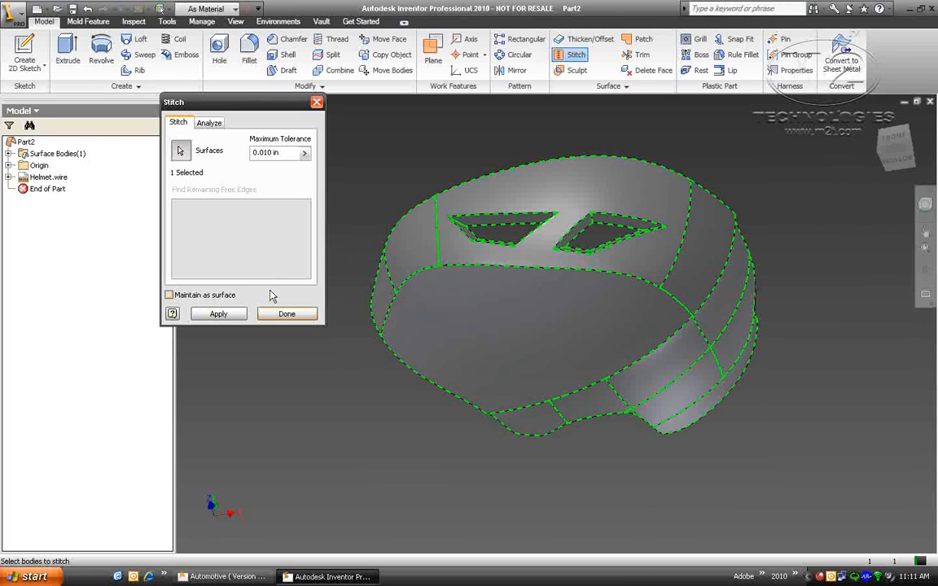
left_click(220, 315)
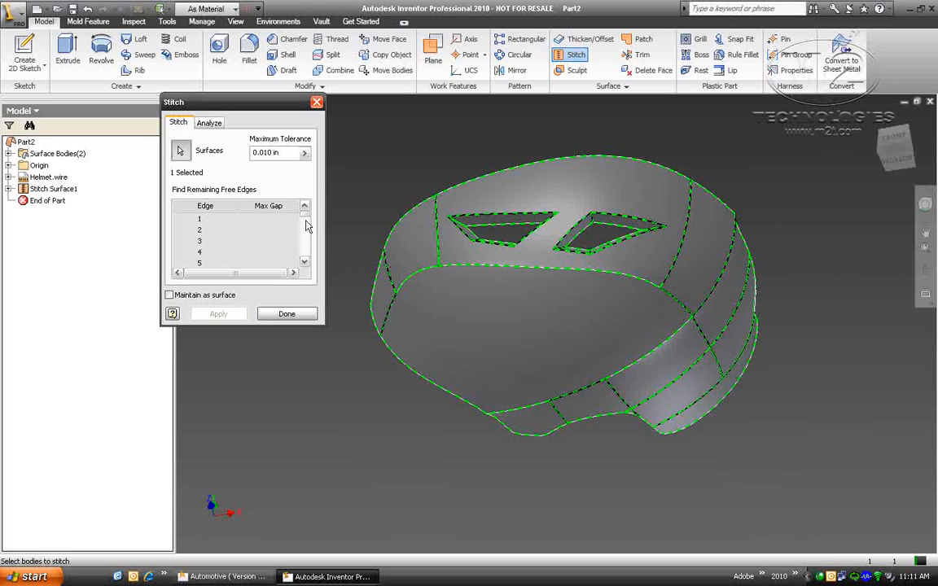
left_click_drag(305, 220, 307, 258)
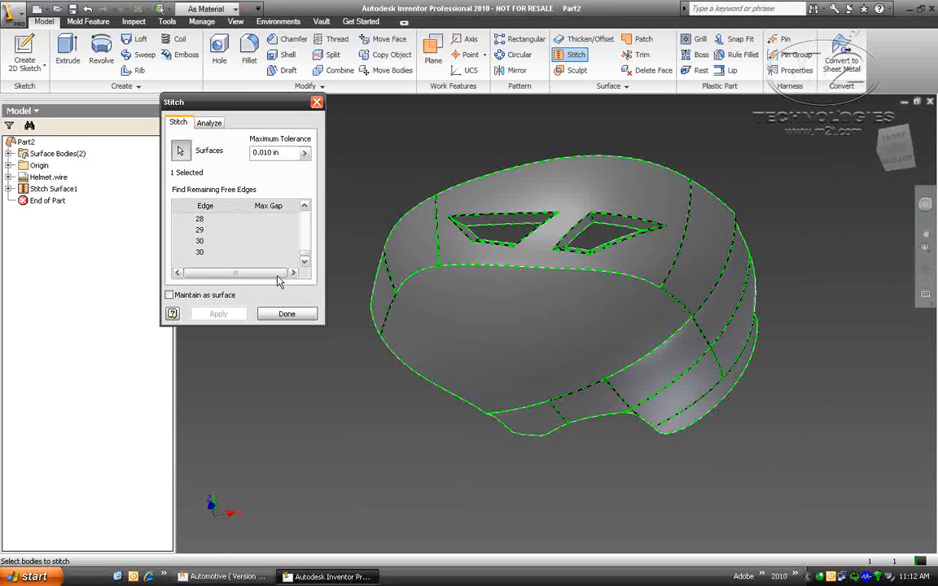
left_click(287, 312)
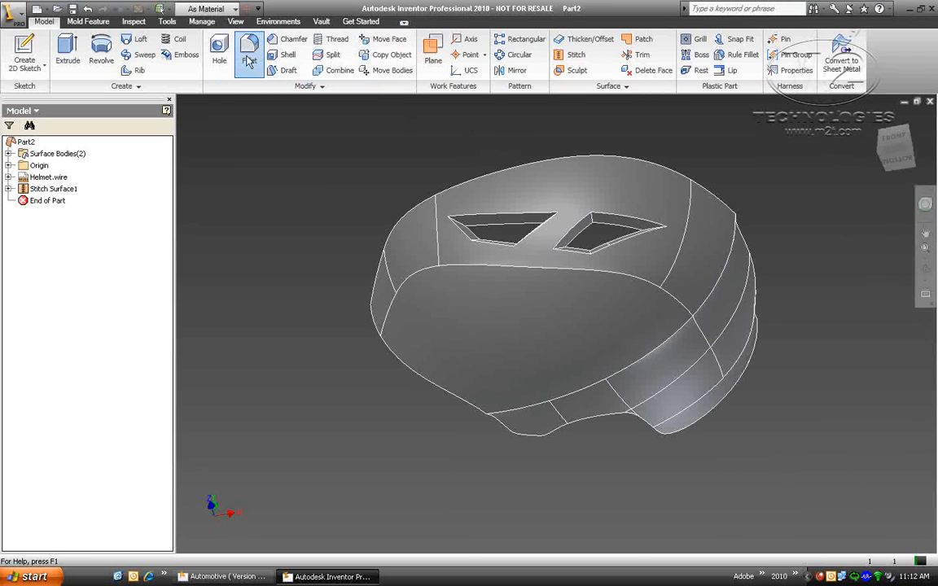
Step: Fillet the four inner corner edges of each of the two helmet vents with a 0.125 in radius
left_click(249, 61)
scroll(459, 232, "up", 3)
left_click(456, 208)
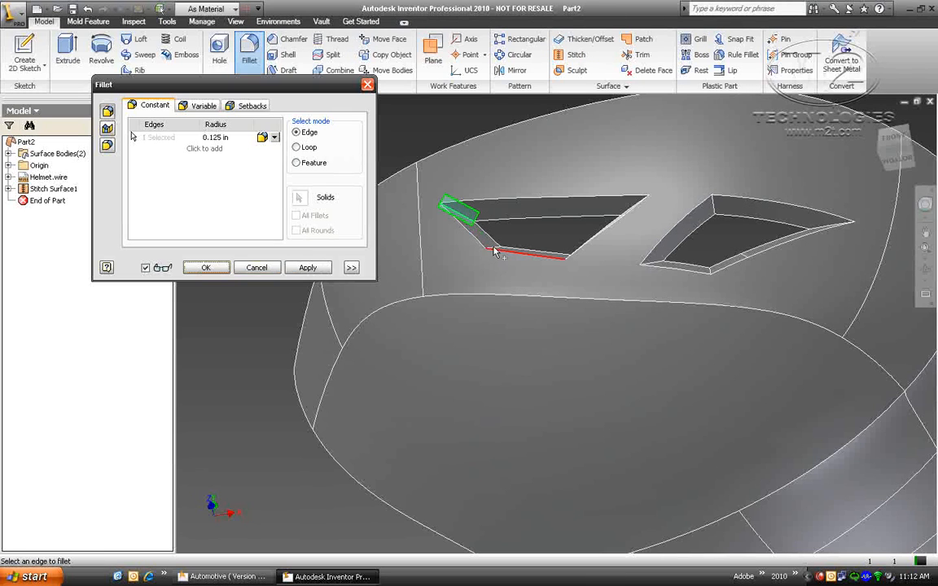
left_click(495, 246)
left_click_drag(899, 163, 894, 154)
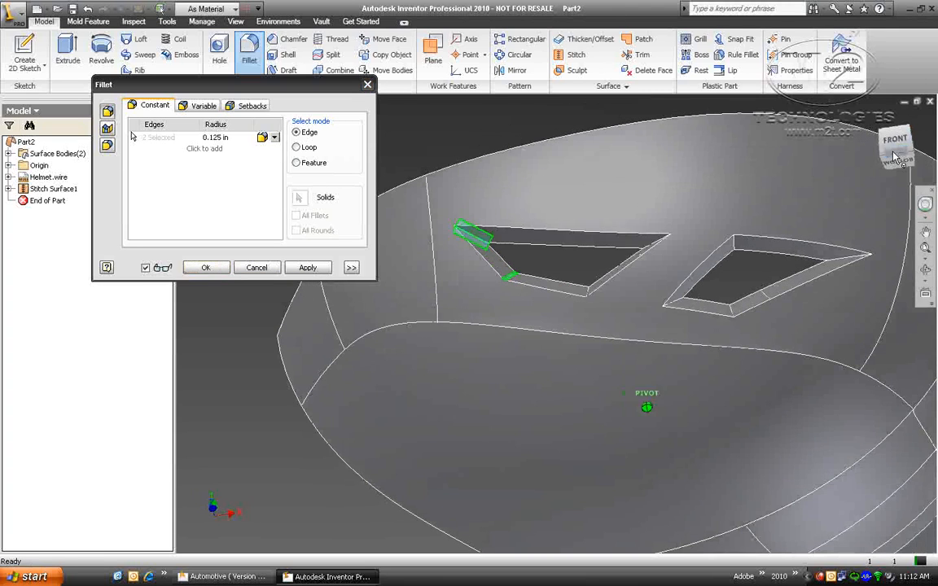
left_click(649, 238)
left_click(588, 288)
left_click(676, 300)
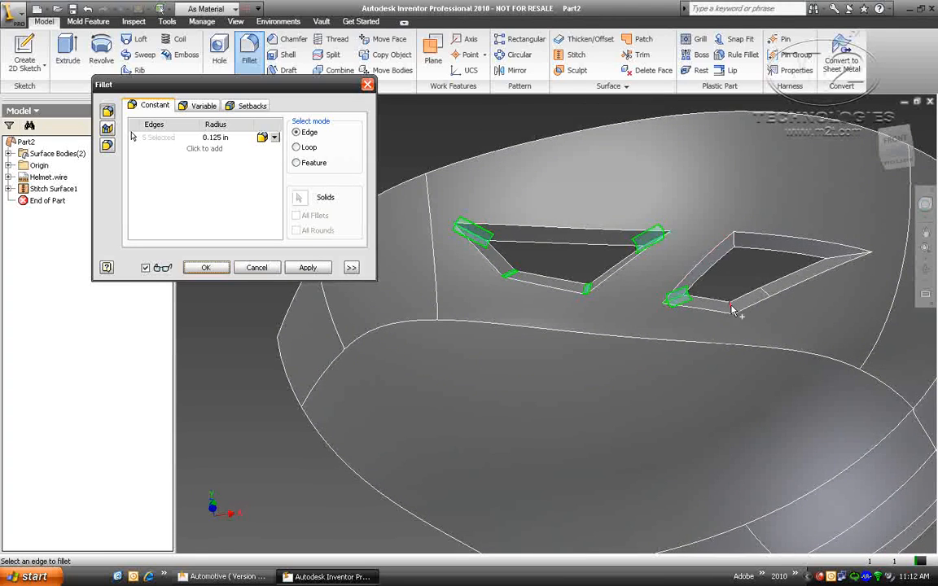
left_click(732, 308)
left_click(849, 254)
left_click(734, 241)
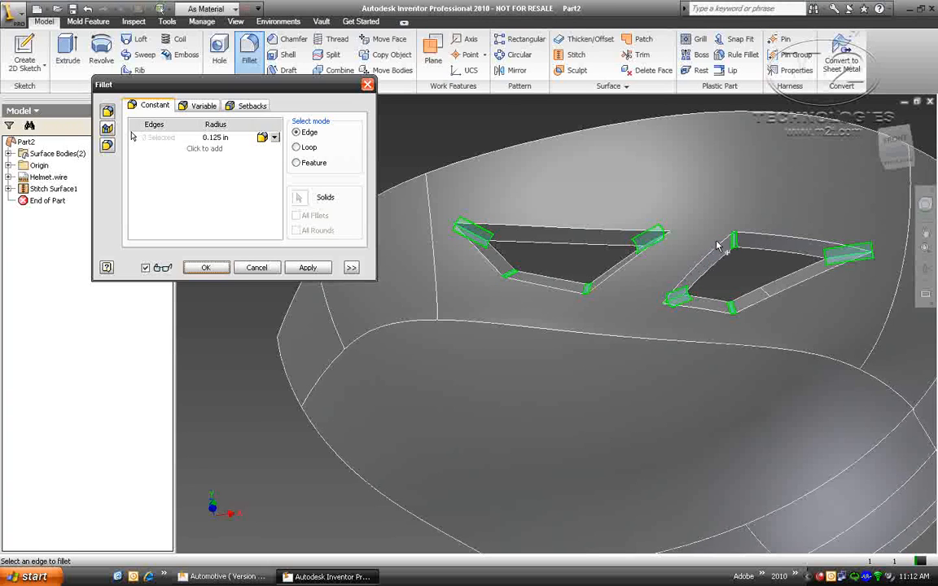
left_click(295, 272)
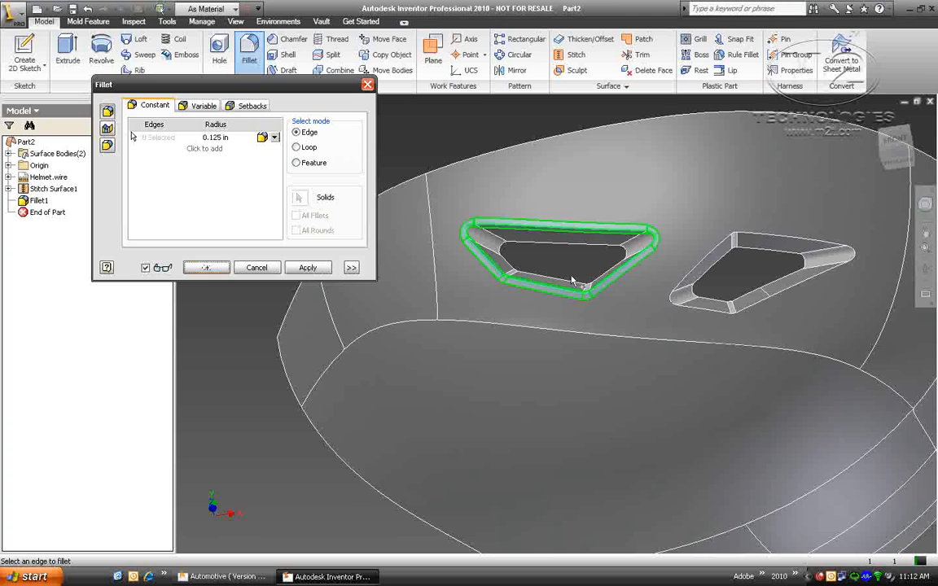
Step: Fillet the outer edge loops of both helmet vents with a radius of .06
left_click(685, 283)
type(".06")
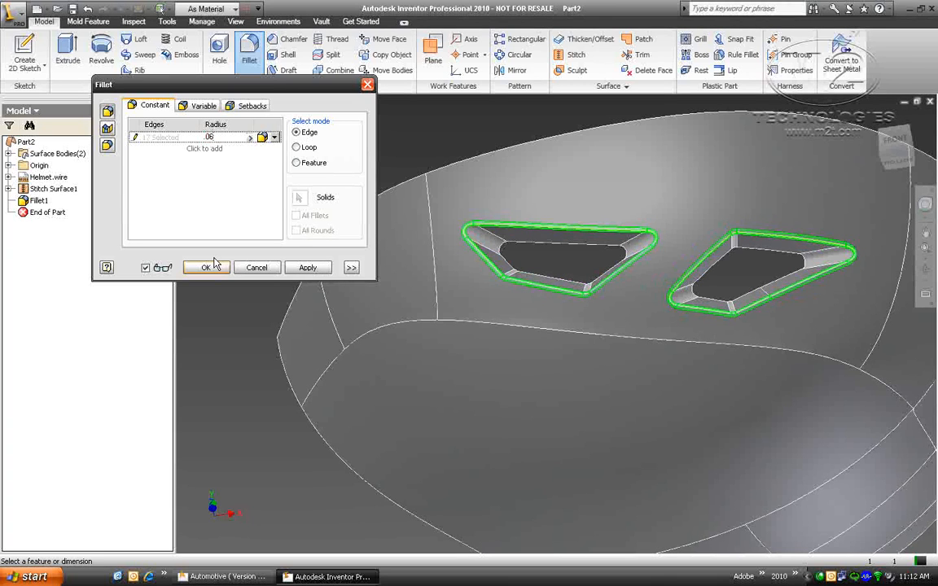
left_click(208, 267)
Step: Set the radius of the fillet around the vents' outer edges to .08
scroll(341, 278, "down", 3)
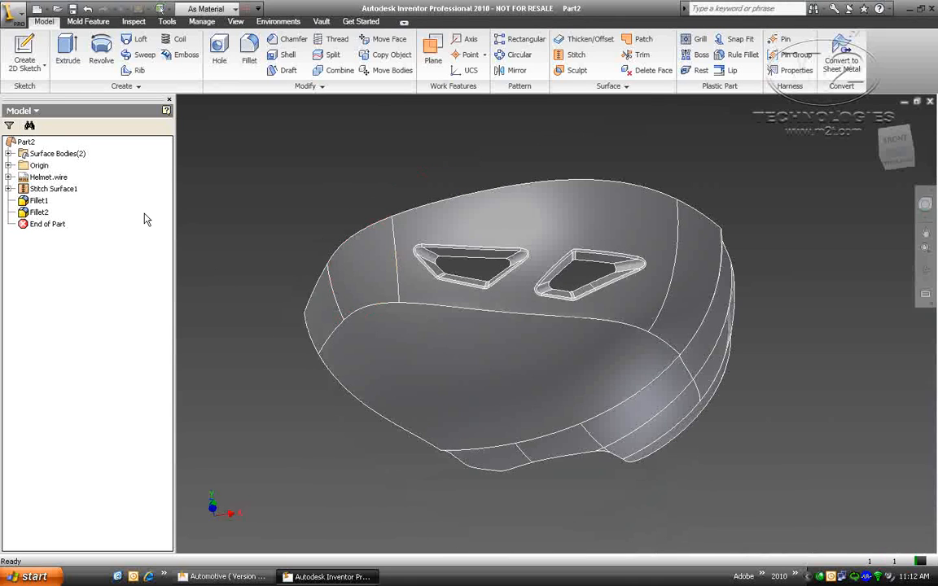
double_click(79, 213)
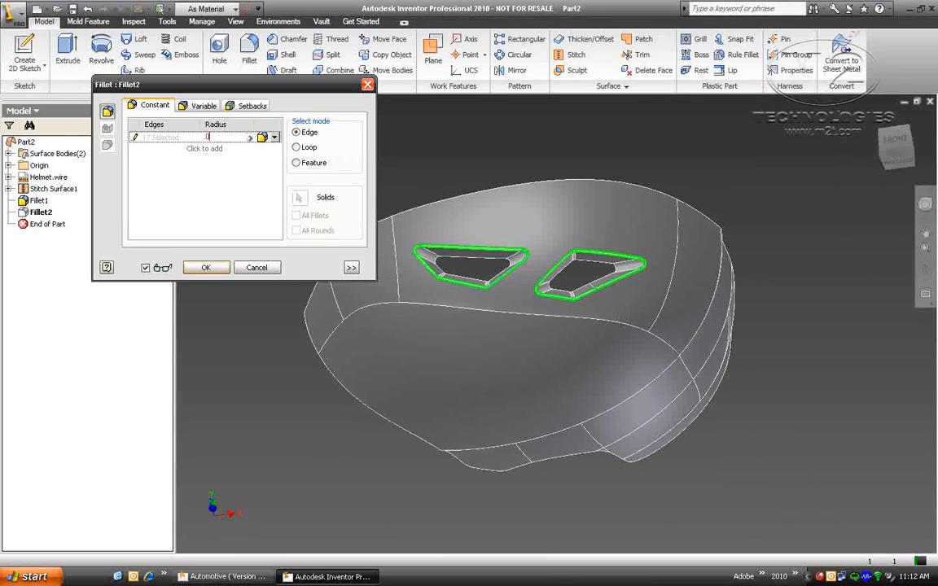
left_click(206, 267)
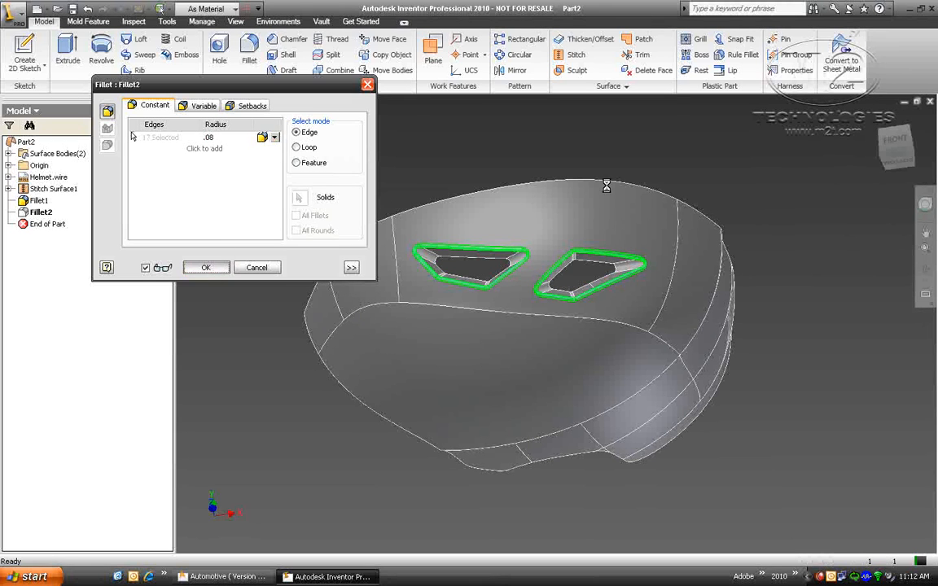
Step: Thicken the whole helmet quilt into a solid by .06, using the reversed direction
middle_click_drag(620, 189, 774, 218, "shift")
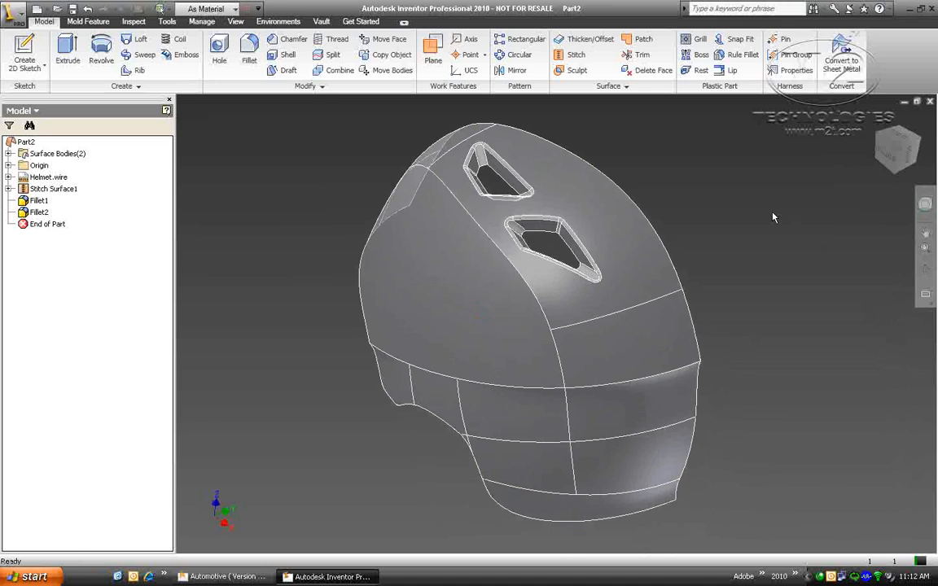
scroll(774, 217, "down", 3)
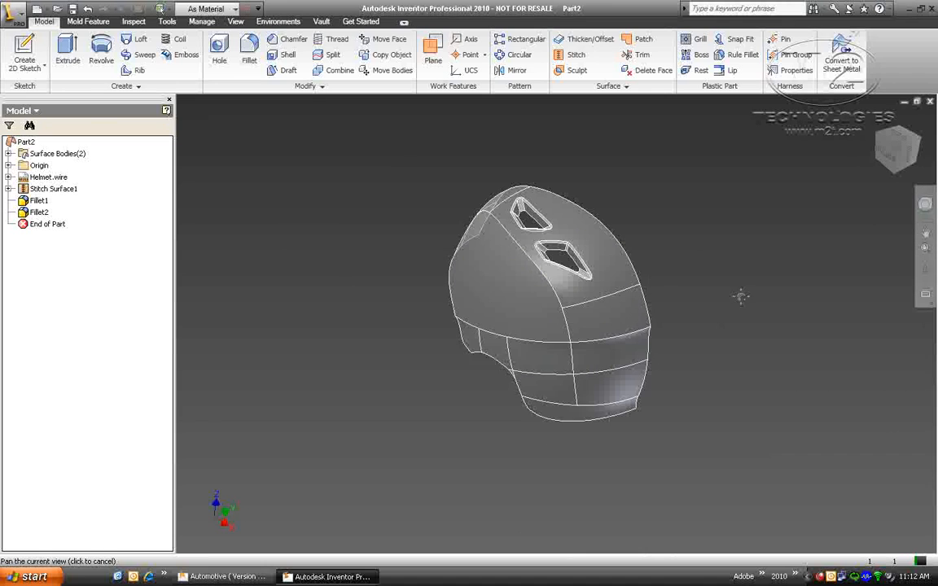
left_click(582, 45)
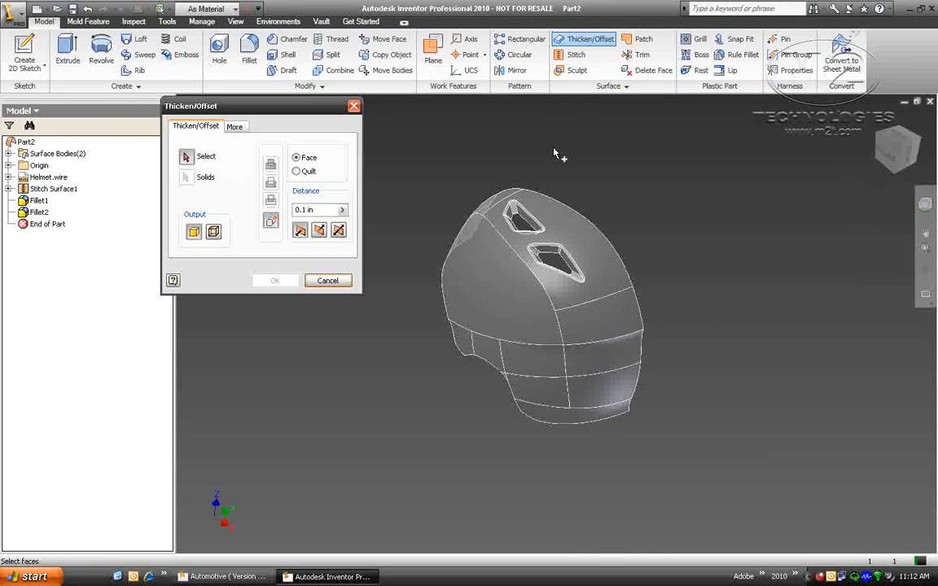
left_click(296, 171)
left_click(548, 264)
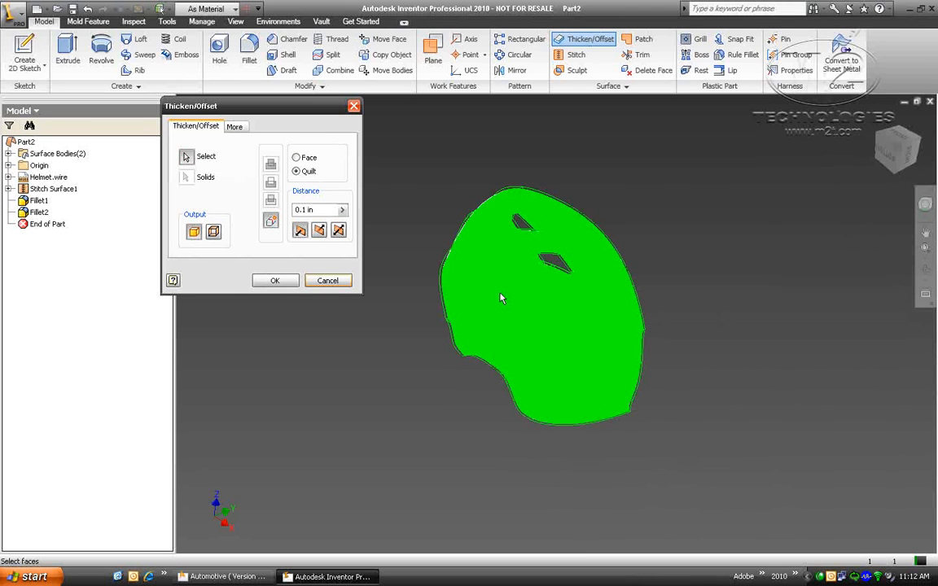
left_click(319, 230)
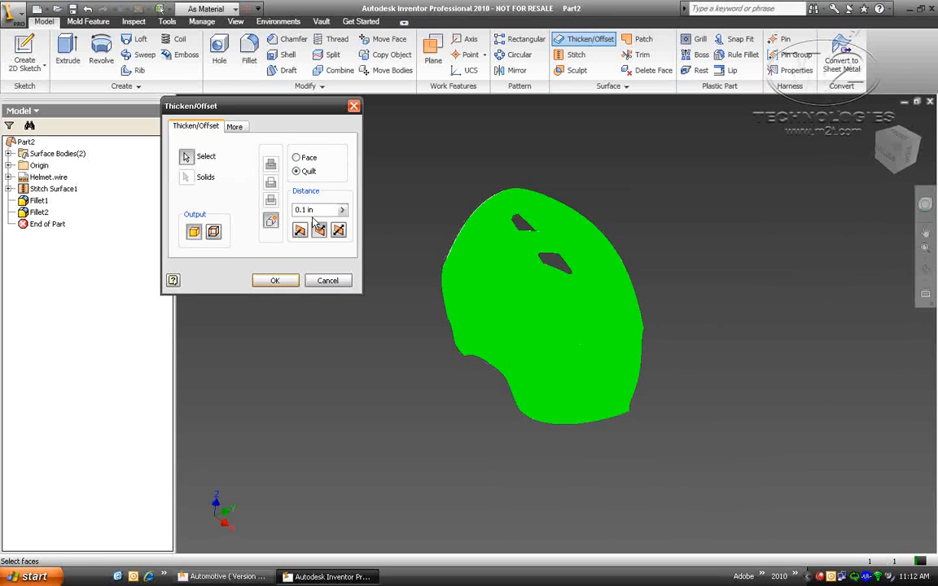
left_click_drag(315, 210, 3, 216)
type(".06")
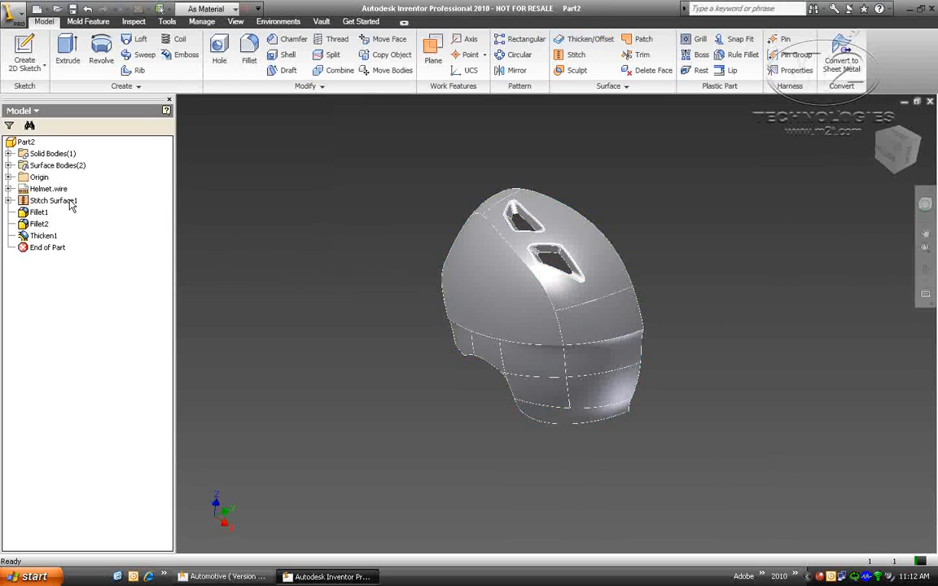
Step: Hide the stitched surface and mirror the entire helmet solid across the XZ Plane
right_click(69, 202)
left_click(81, 335)
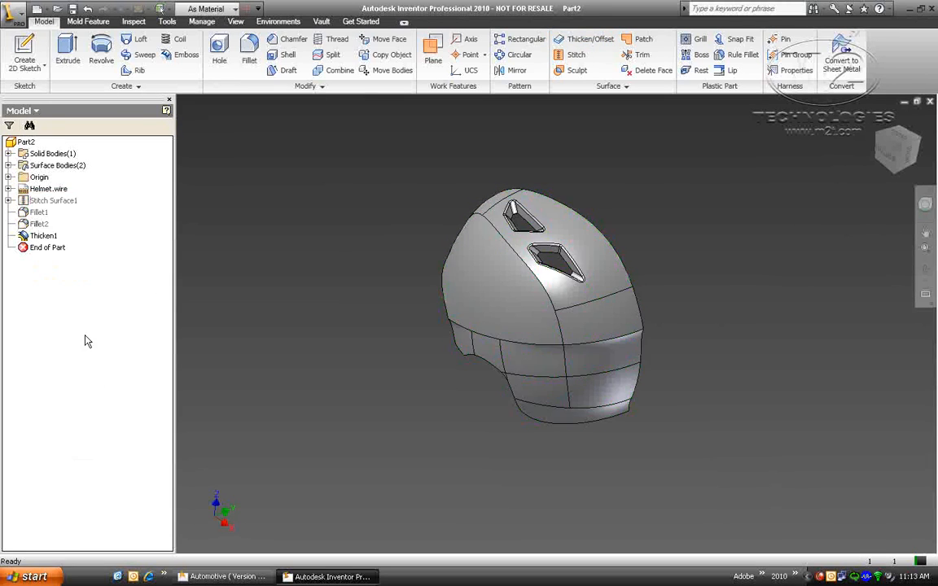
left_click(515, 70)
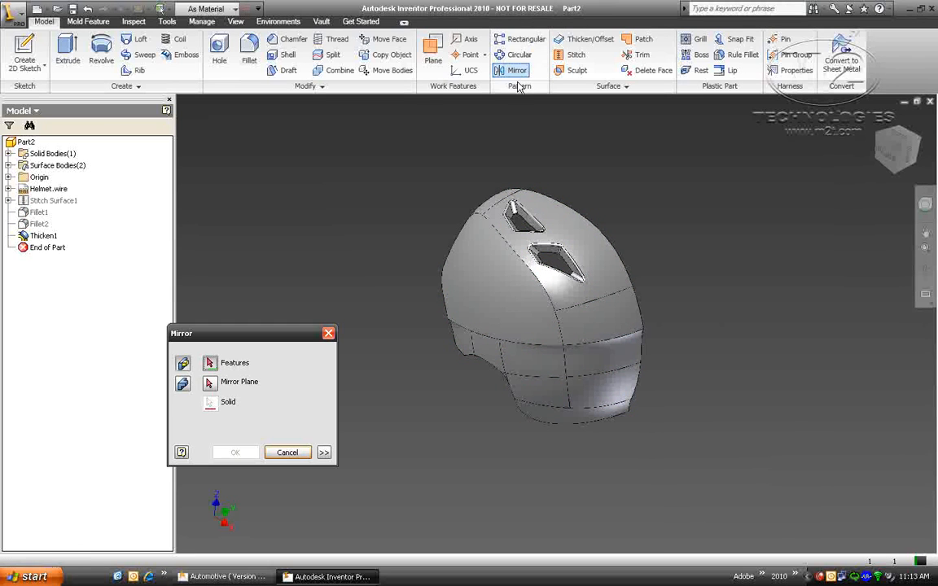
left_click(183, 383)
left_click(56, 201)
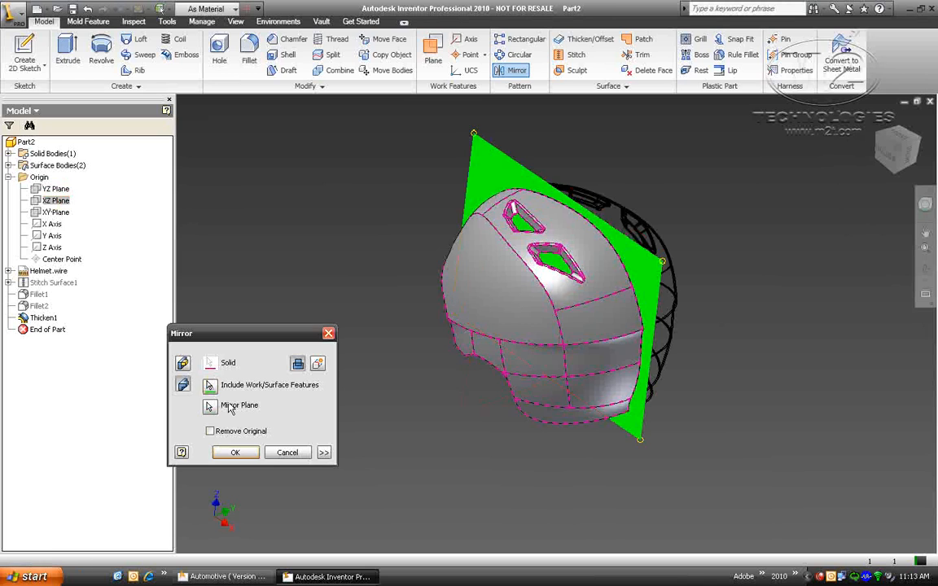
left_click(237, 451)
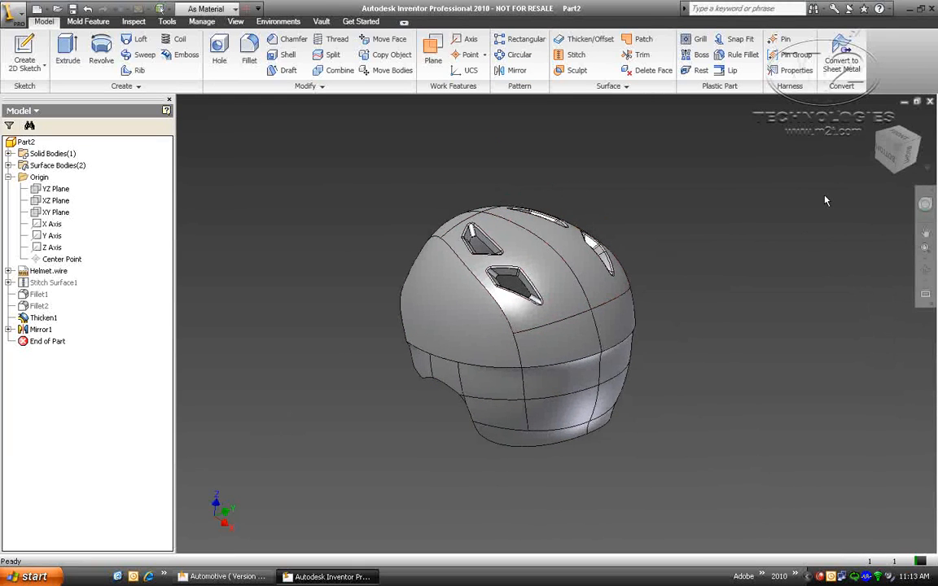
Step: Save the completed helmet part on the Desktop as Helmet.ipt
middle_click_drag(825, 200, 515, 309, "shift")
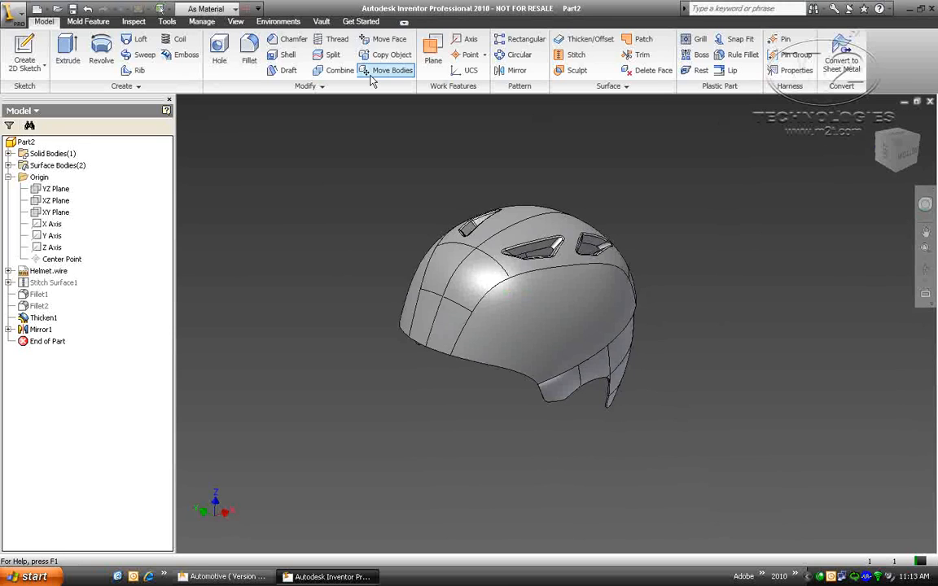
key("ctrl+s")
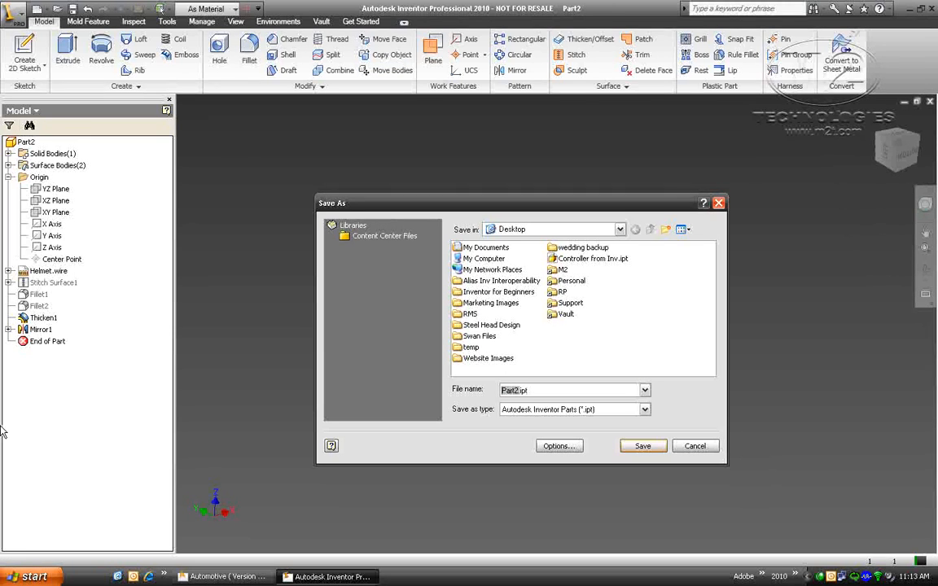
type("Helm")
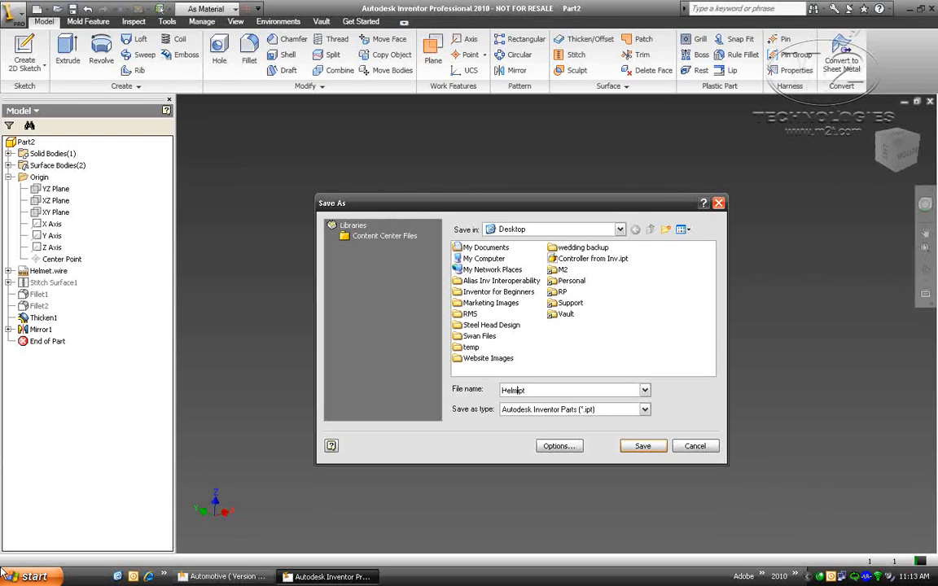
type("et")
key("Return")
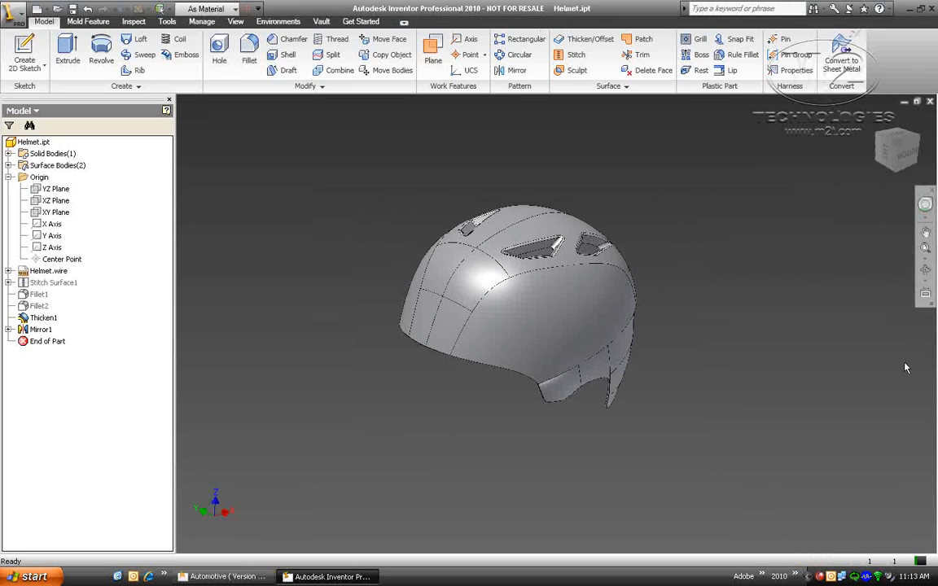
Step: Close the helmet part in Inventor, switch to Alias and make the Vent Curves layer visible
left_click(930, 101)
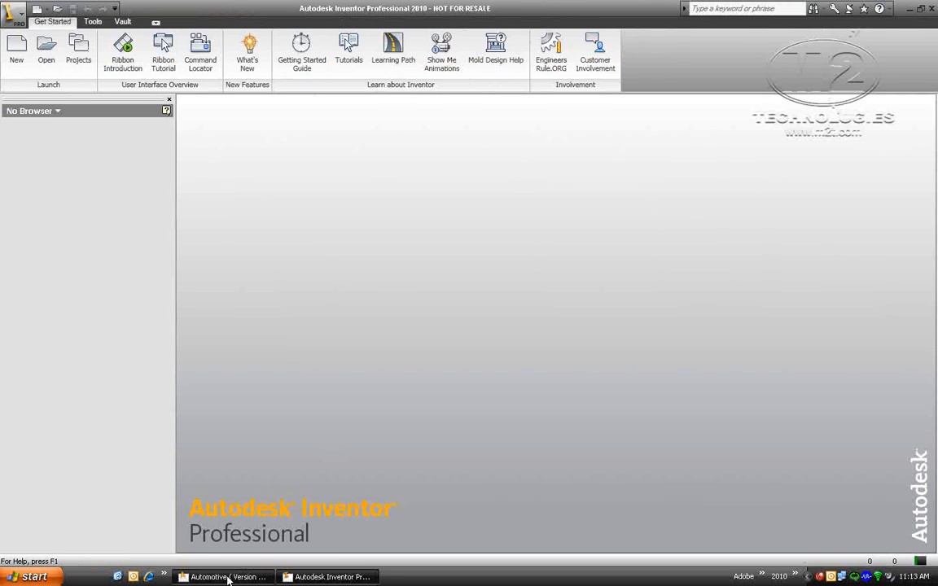
left_click(227, 577)
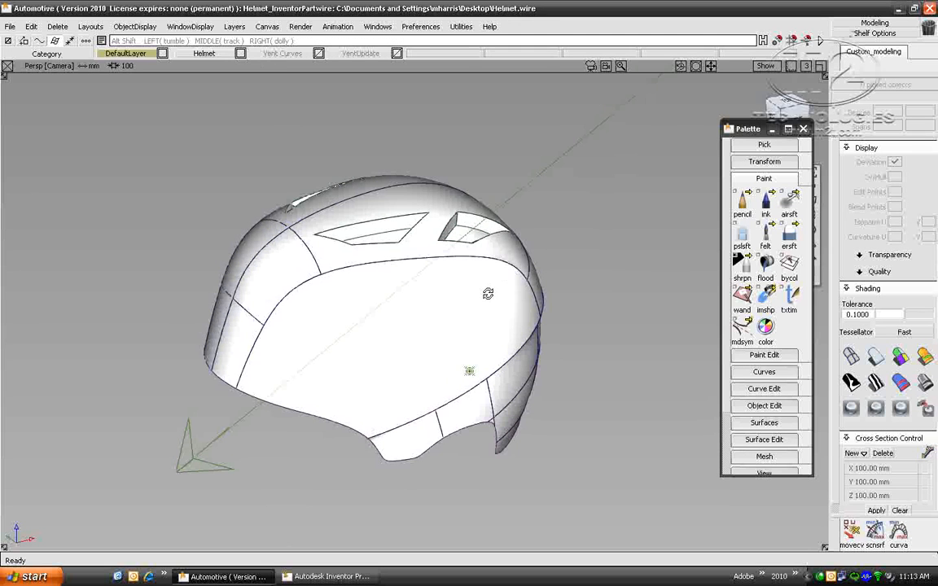
right_click(278, 54)
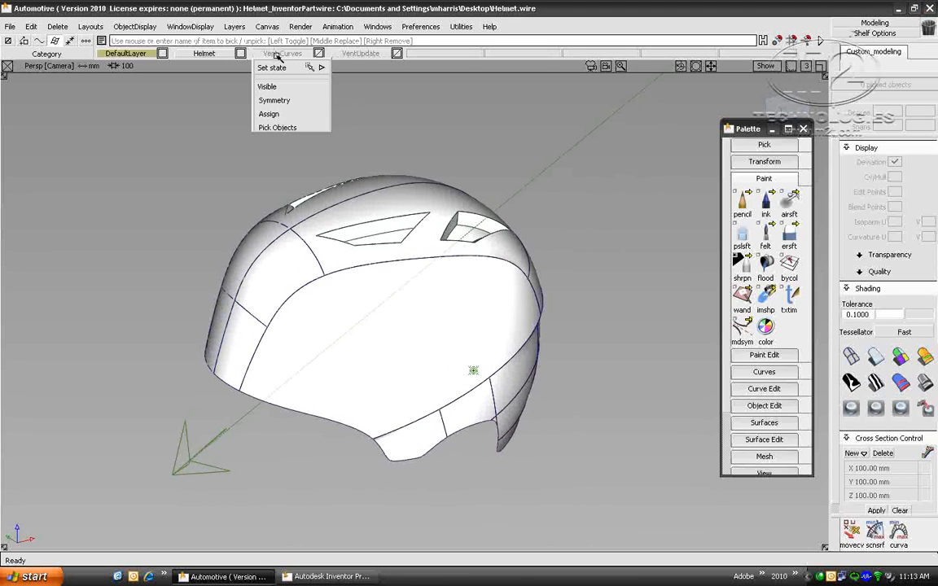
left_click(267, 87)
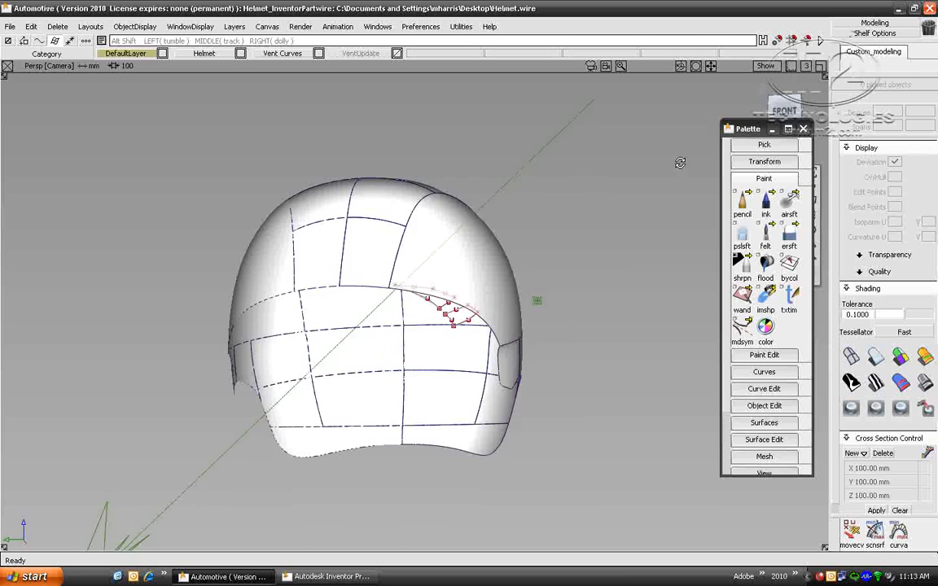
left_click_drag(681, 161, 528, 303, "alt+shift")
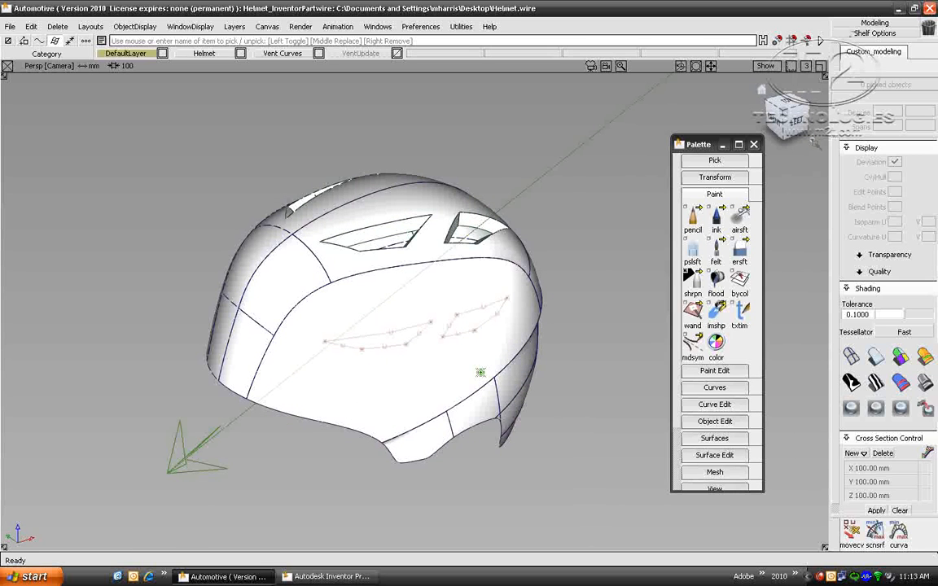
Step: Show the helmet from the top in wireframe and make the VentUpdate sketch layer visible
left_click(787, 103)
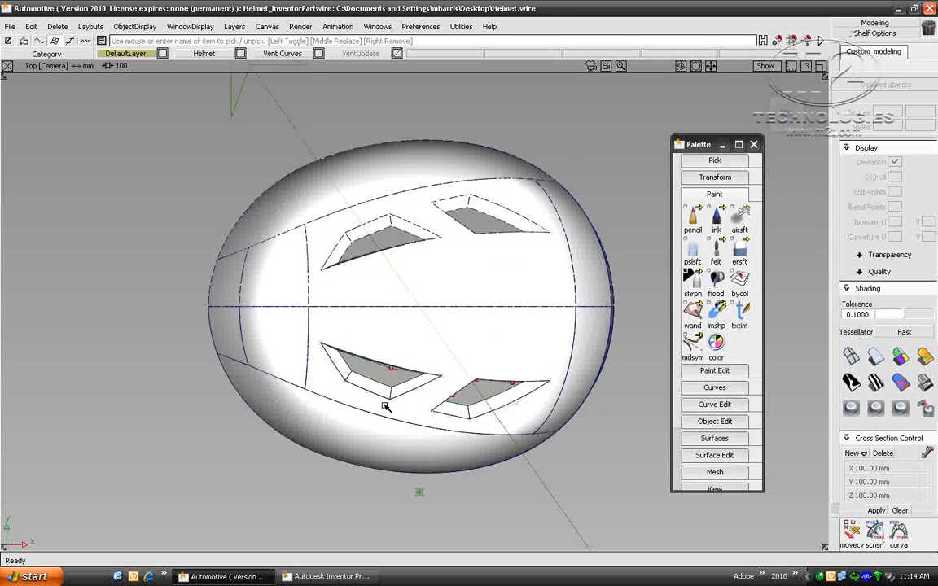
key("4")
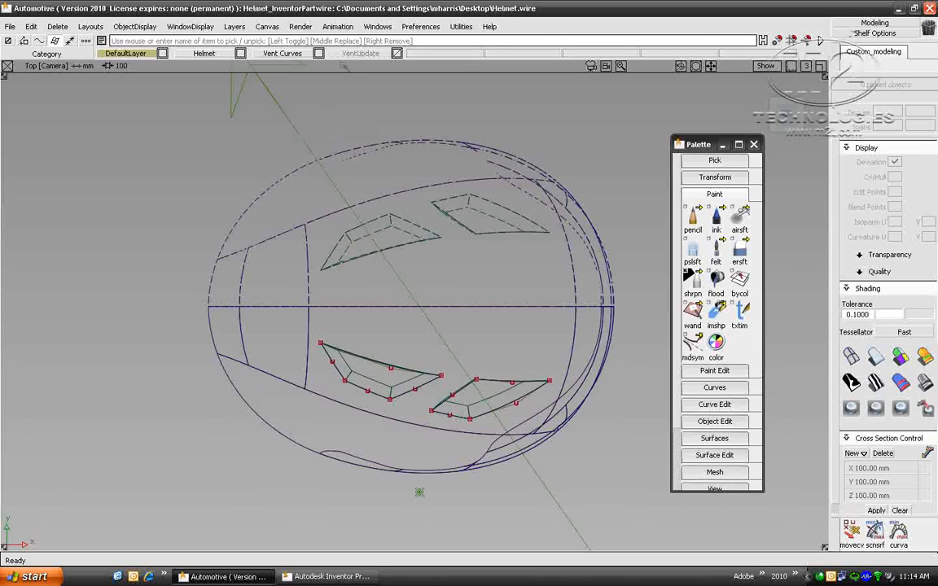
middle_click_drag(413, 339, 377, 310, "alt+shift")
right_click_drag(377, 310, 401, 294, "alt+shift")
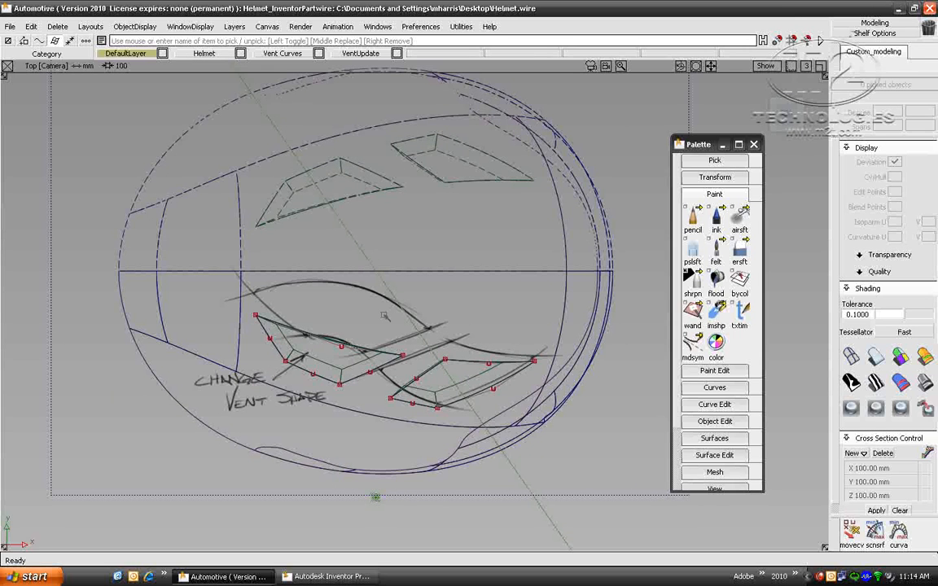
Step: Move the end and middle CVs of the left-hand vent's centerline-side curve to match the VentUpdate sketch
left_click_drag(384, 316, 352, 316, "ctrl+shift")
left_click(256, 315)
middle_click_drag(295, 303, 293, 282, "ctrl+shift")
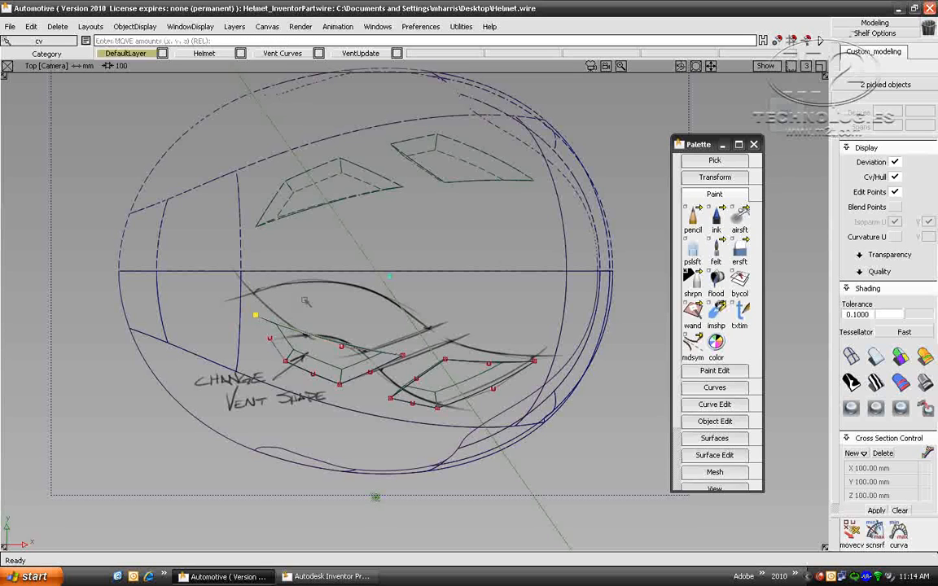
left_click_drag(306, 302, 304, 278)
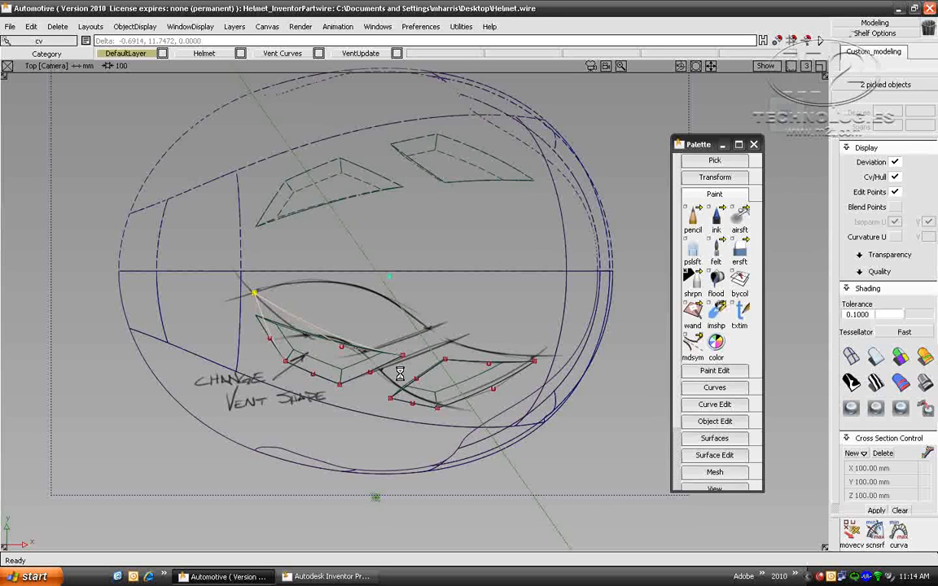
left_click(402, 356)
middle_click_drag(419, 331, 419, 305, "ctrl+shift")
left_click_drag(430, 331, 456, 303)
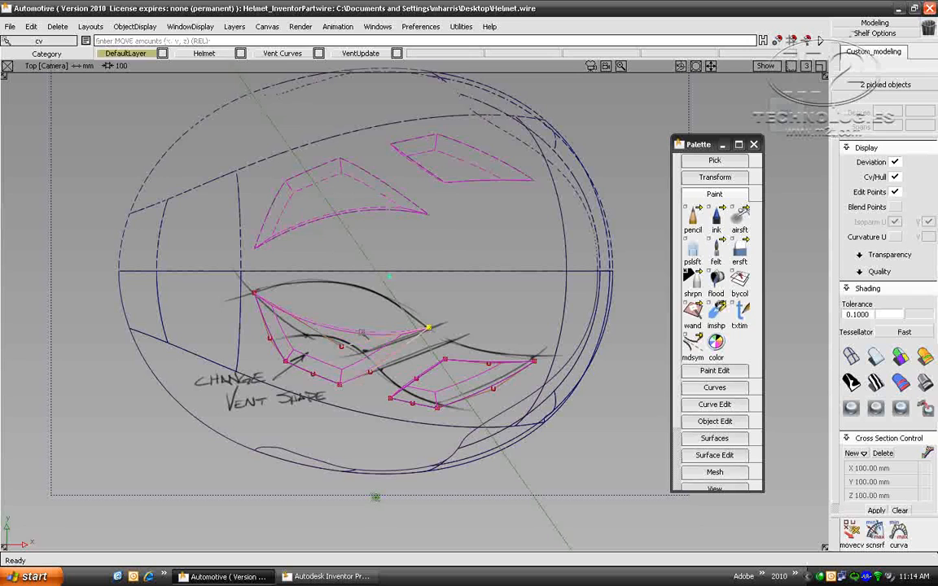
left_click(342, 346)
right_click_drag(367, 303, 393, 216)
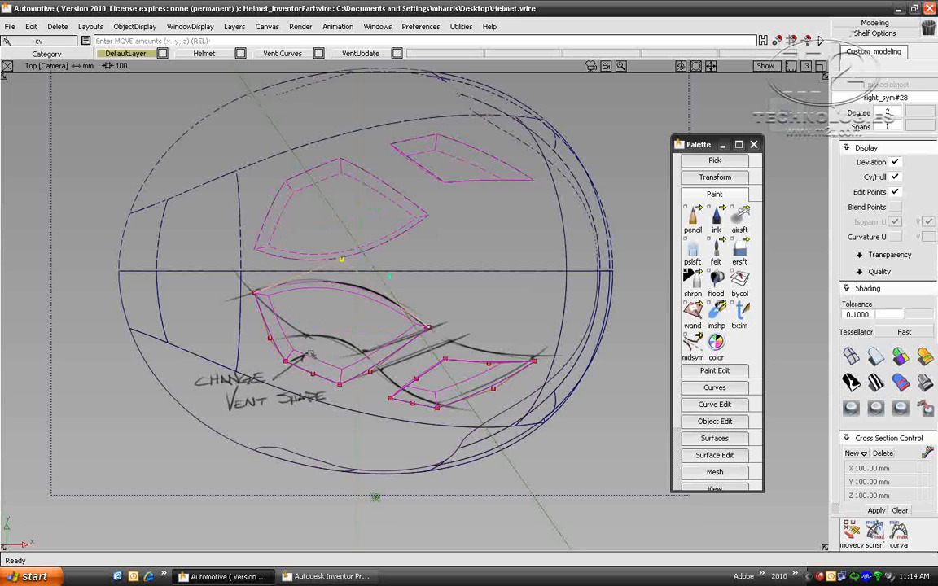
Step: Move the remaining corner and middle CVs of the left-hand vent so its outer-side curves follow the sketch
left_click(286, 360)
left_click_drag(316, 319, 332, 292)
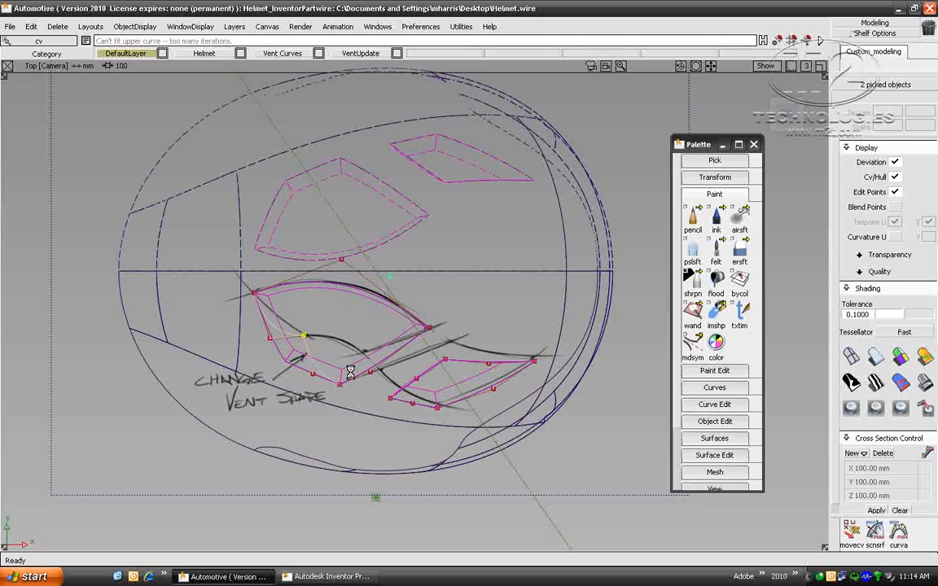
left_click_drag(351, 372, 381, 286)
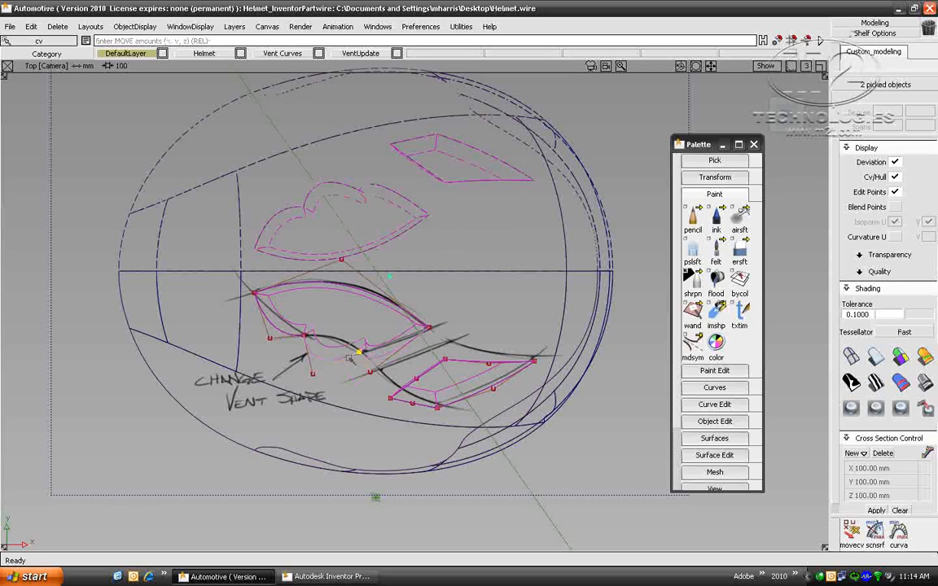
left_click_drag(369, 372, 396, 342)
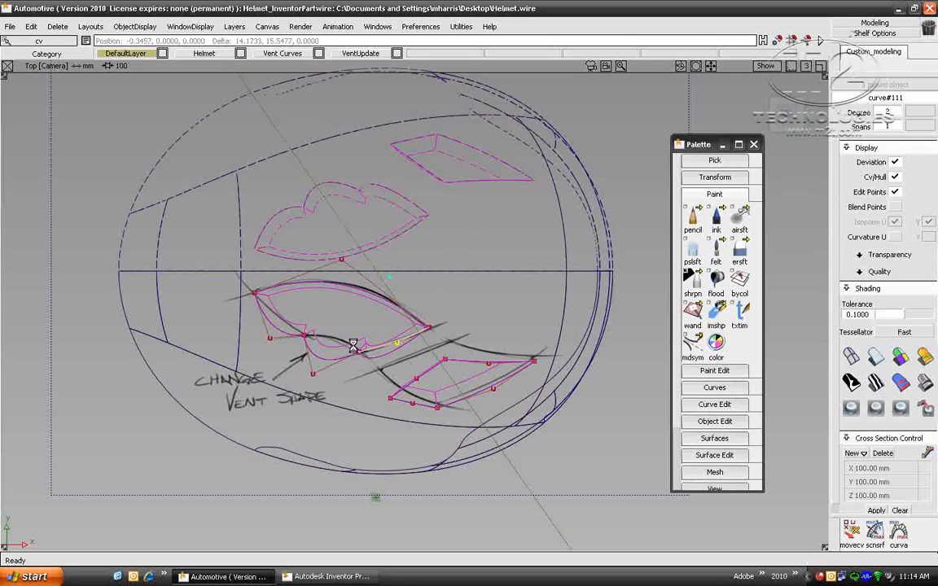
left_click_drag(315, 397, 325, 332, "ctrl+shift")
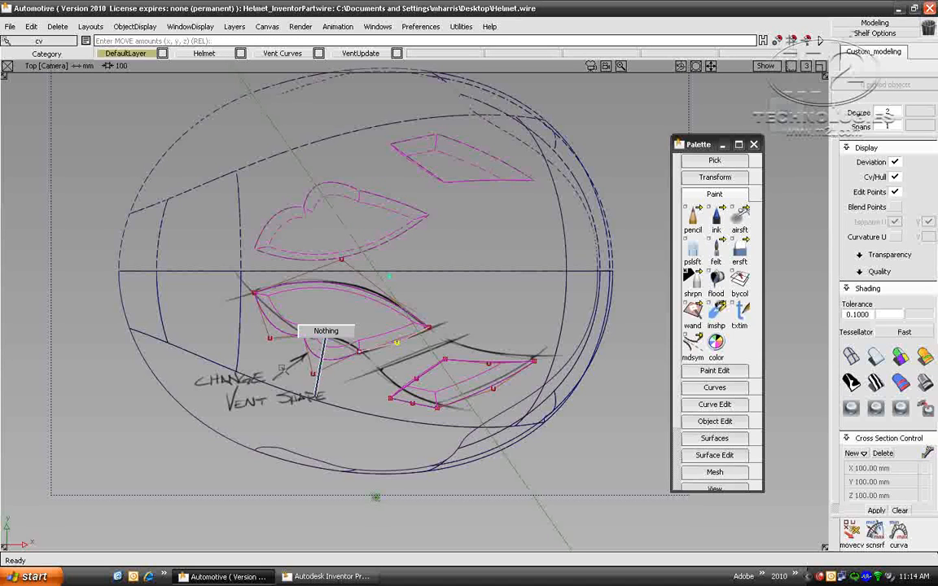
left_click_drag(281, 368, 280, 352)
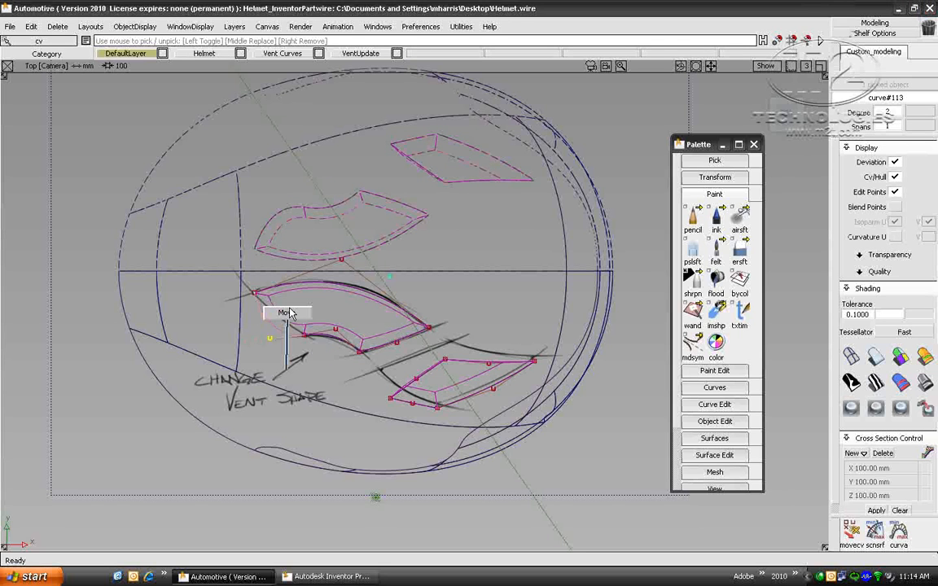
middle_click_drag(289, 313, 290, 312, "ctrl+shift")
left_click_drag(259, 341, 265, 323)
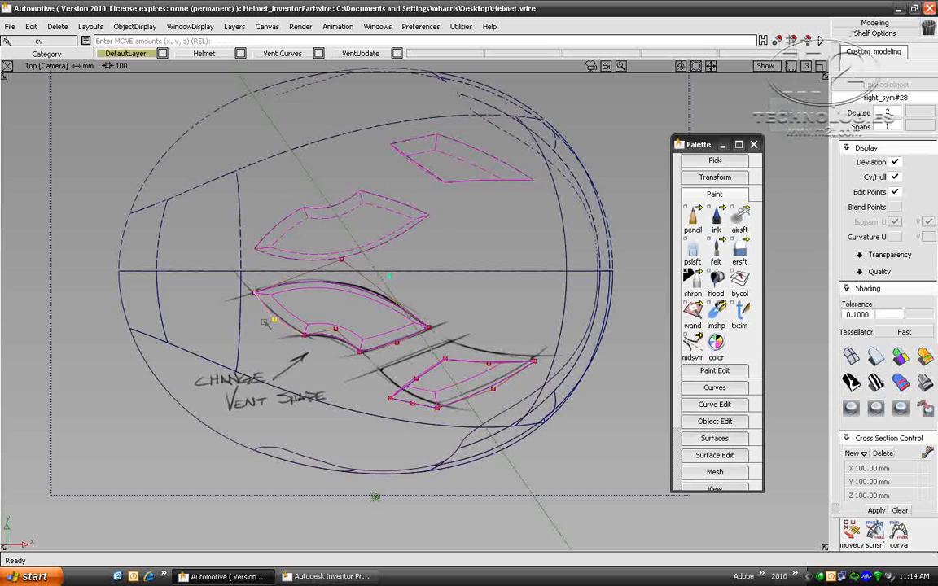
Step: Move the corner and middle CVs of the right-hand vent so its curves follow the VentUpdate sketch
left_click_drag(264, 323, 376, 308, "ctrl+shift")
left_click_drag(433, 347, 463, 365)
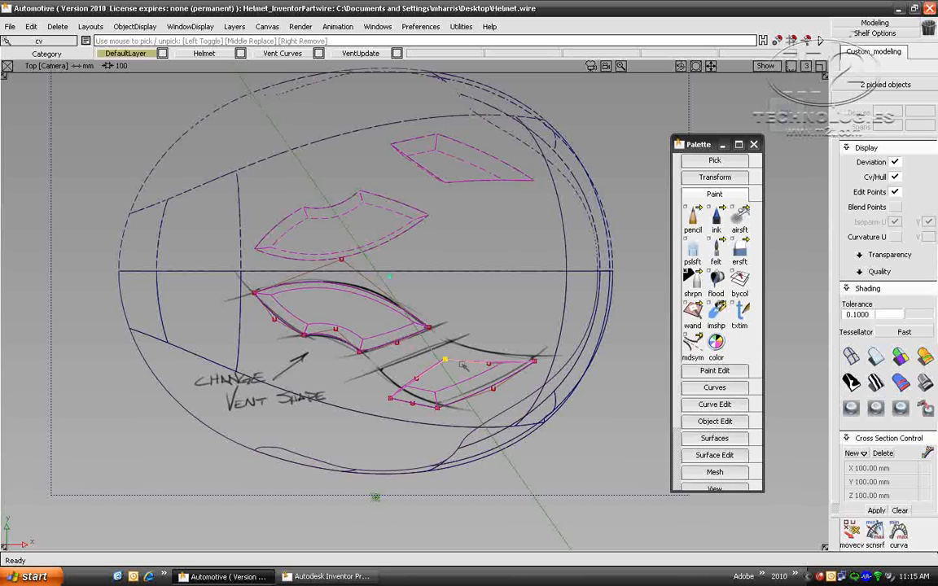
middle_click_drag(463, 365, 387, 389, "ctrl+shift")
left_click_drag(387, 389, 394, 371)
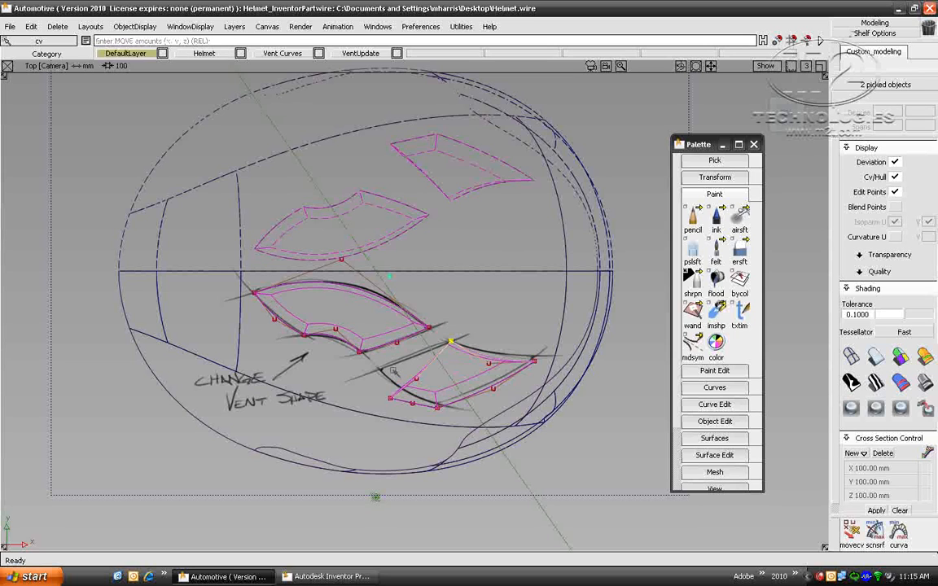
left_click_drag(393, 372, 382, 339)
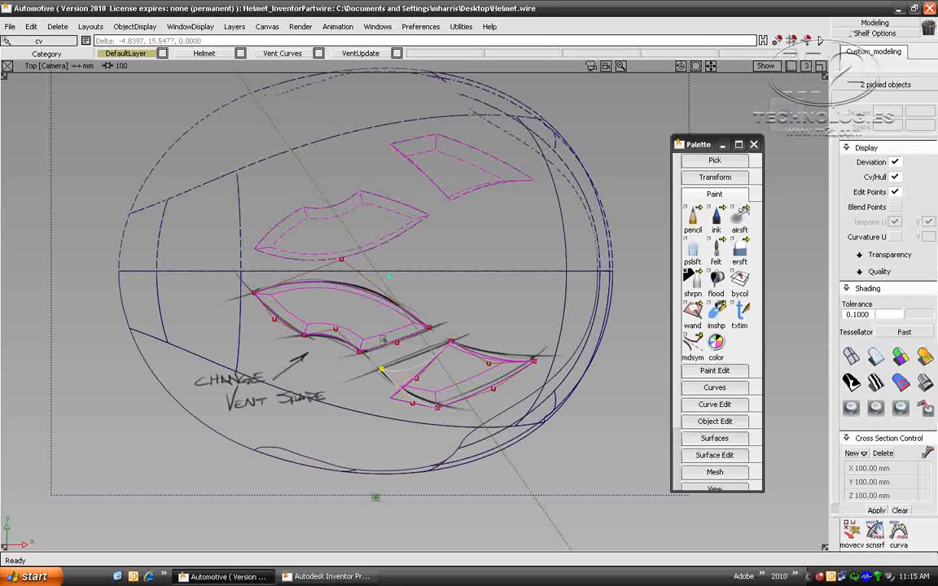
mouse_move(405, 404)
left_mouse_down("ctrl+shift")
mouse_move(407, 354)
mouse_move(400, 358)
left_mouse_up("ctrl+shift")
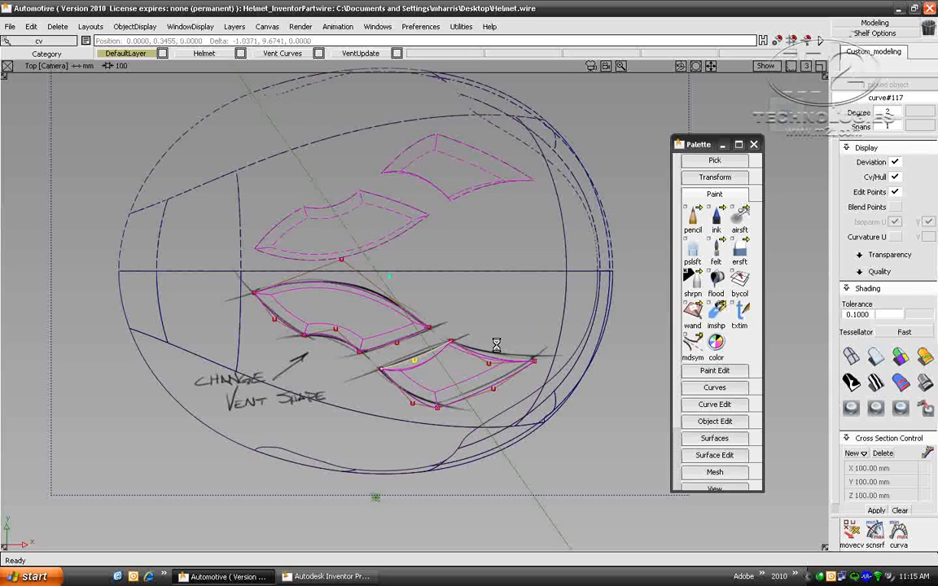
left_click_drag(465, 374, 511, 375, "ctrl+shift")
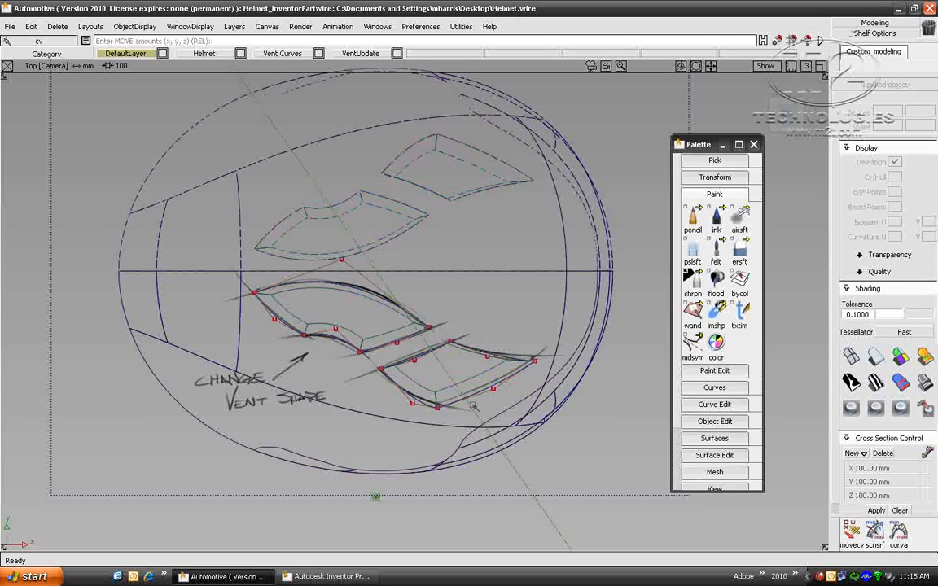
Step: Hide the Vent Curves and VentUpdate layers and inspect the reshaped vents on the shaded helmet
left_click_drag(473, 405, 312, 211, "alt+shift")
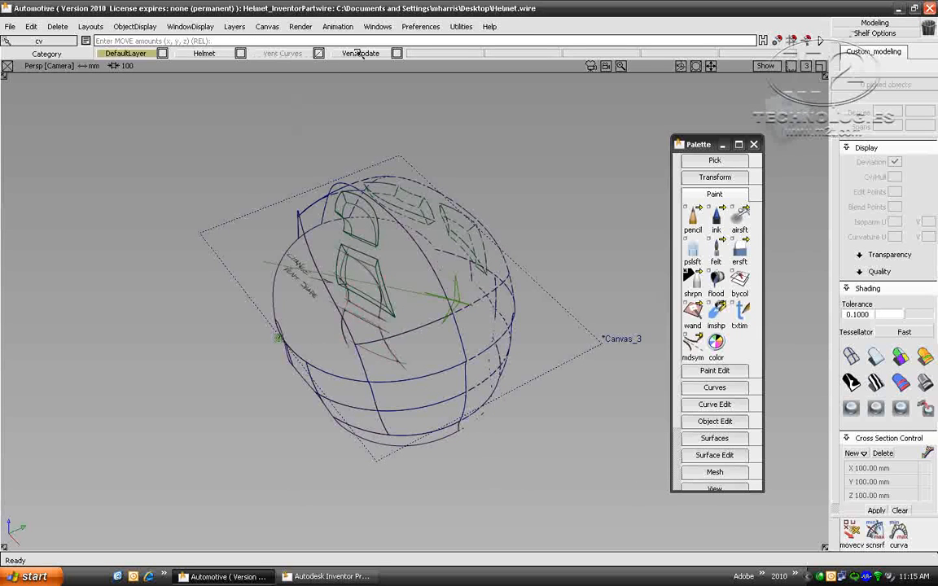
left_click(356, 55)
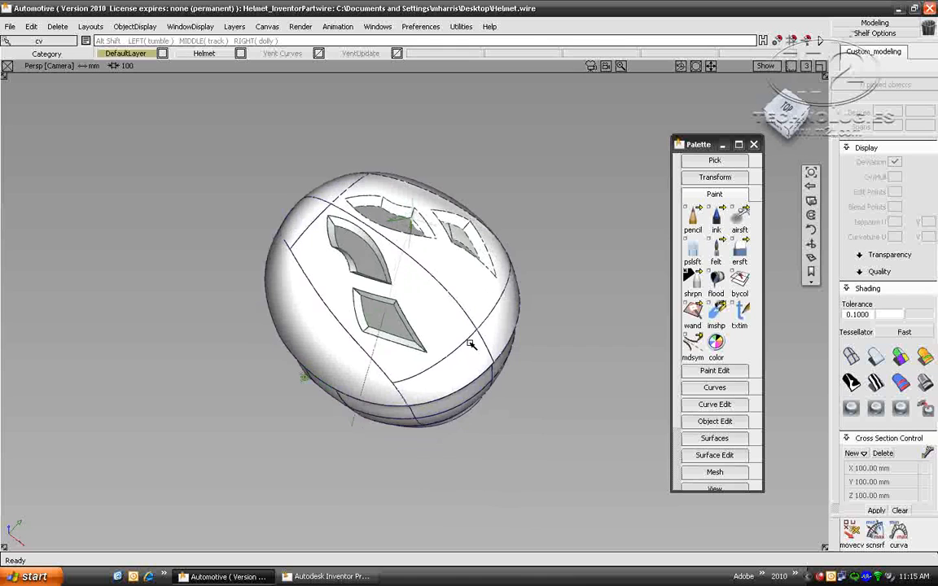
mouse_move(413, 287)
left_mouse_down("alt+shift")
mouse_move(472, 309)
mouse_move(559, 176)
mouse_move(516, 193)
mouse_move(347, 187)
left_mouse_up("alt+shift")
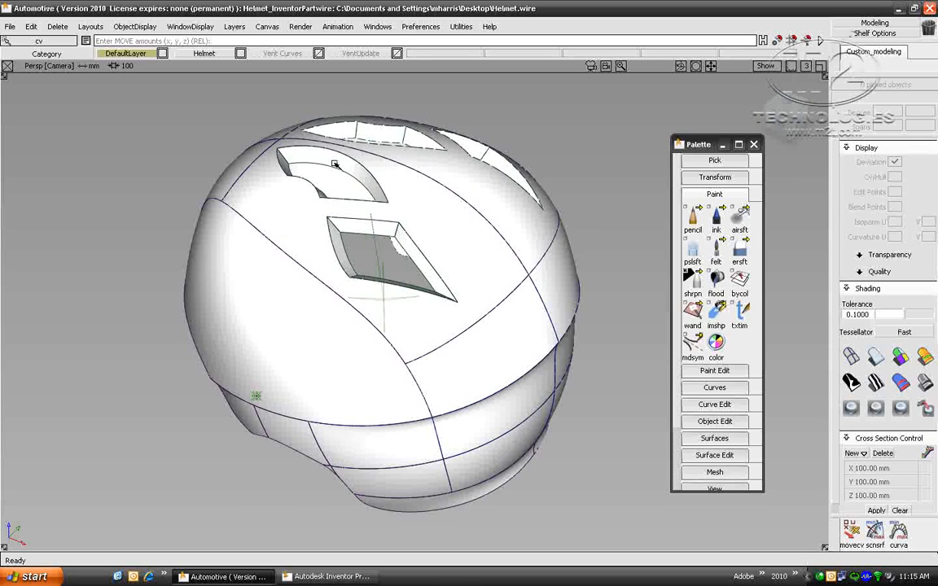
left_click_drag(316, 342, 434, 312, "alt+shift")
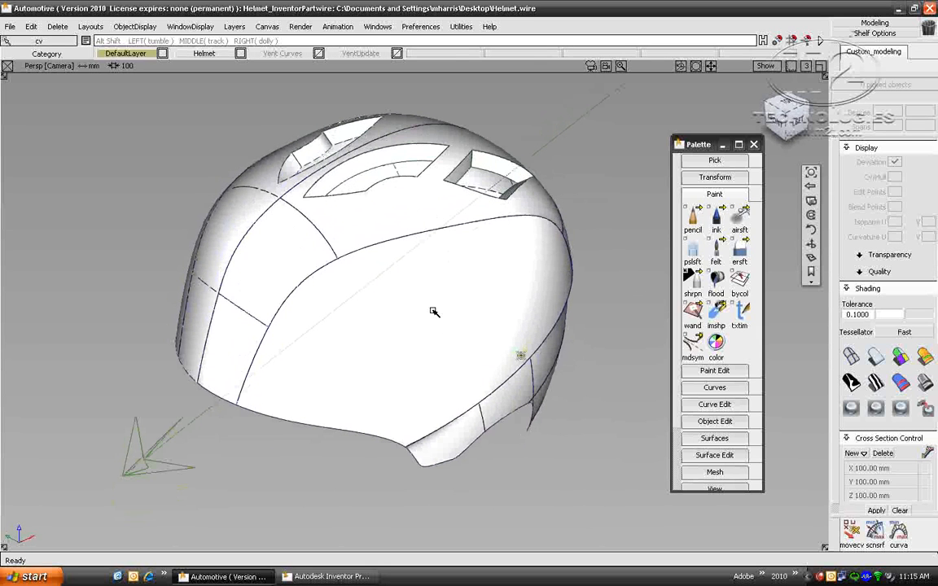
right_click_drag(433, 311, 453, 101, "alt+shift")
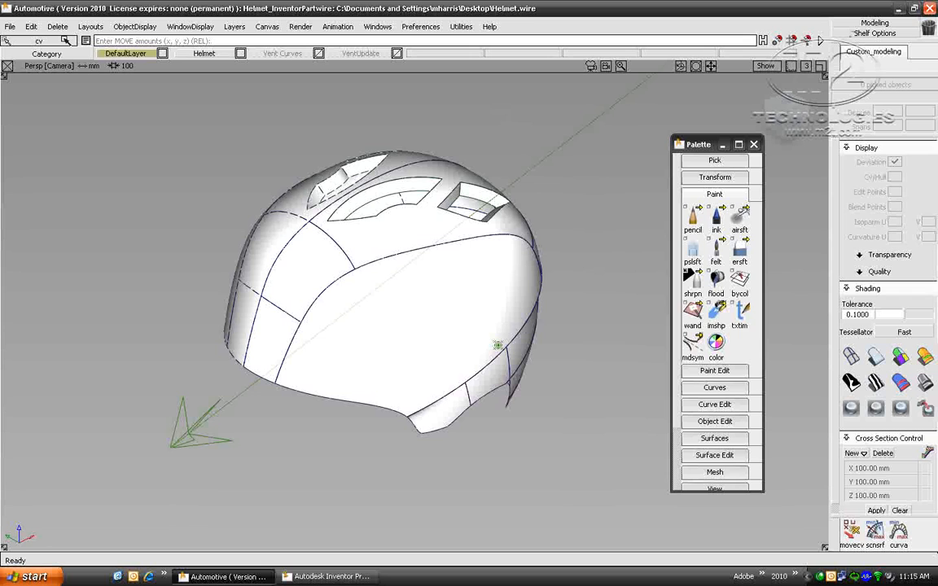
Step: Save the modified Alias file, switch to Inventor and open Helmet.ipt from the Desktop
left_click(10, 26)
left_click(18, 109)
left_click(325, 576)
left_click(46, 48)
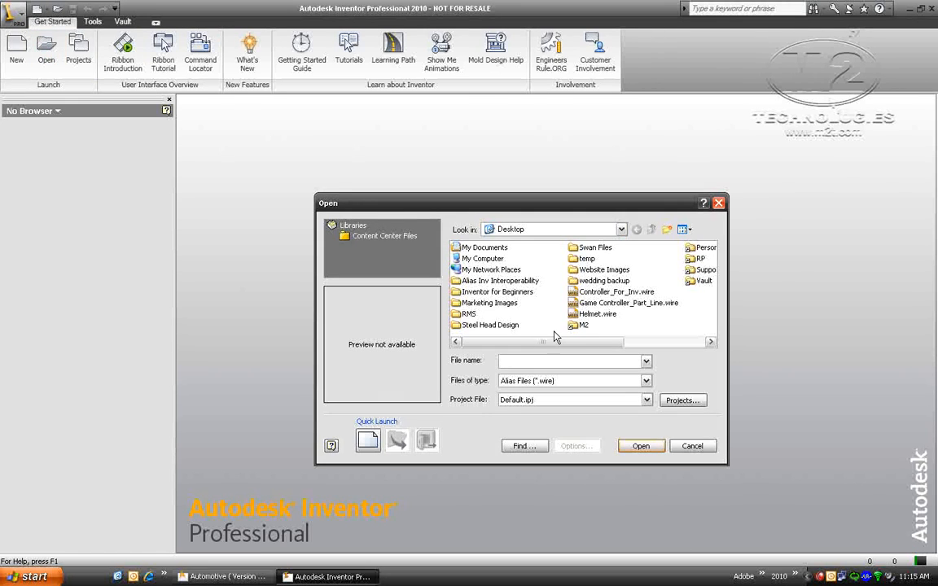
left_click(582, 383)
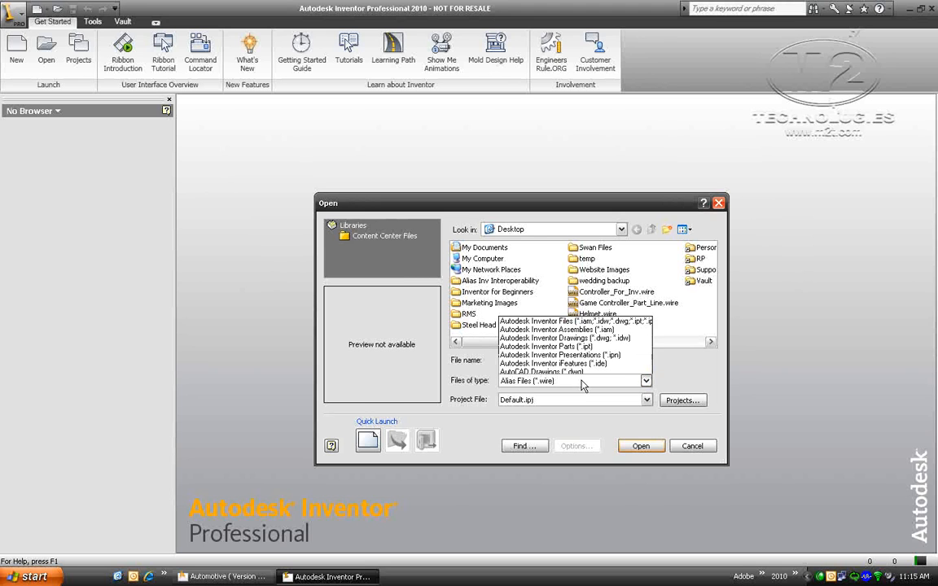
left_click(554, 321)
left_click(562, 303)
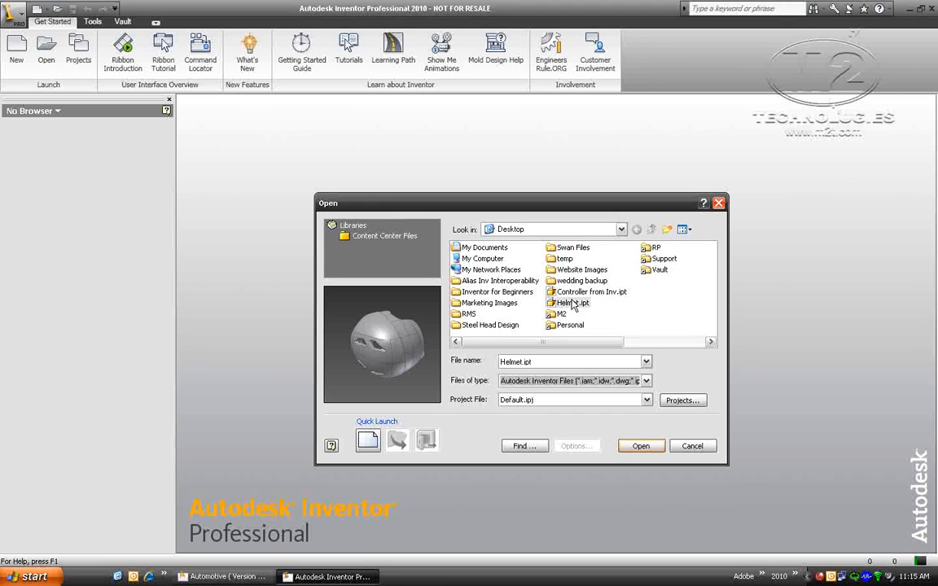
left_click(643, 446)
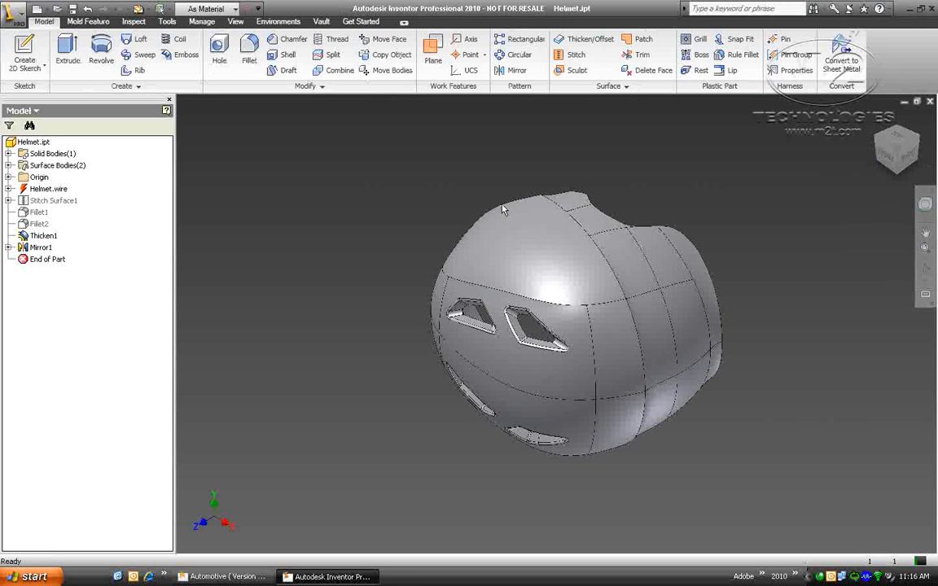
Step: Examine the vents of the reopened helmet part close up from above and slightly to the side
left_click(890, 159)
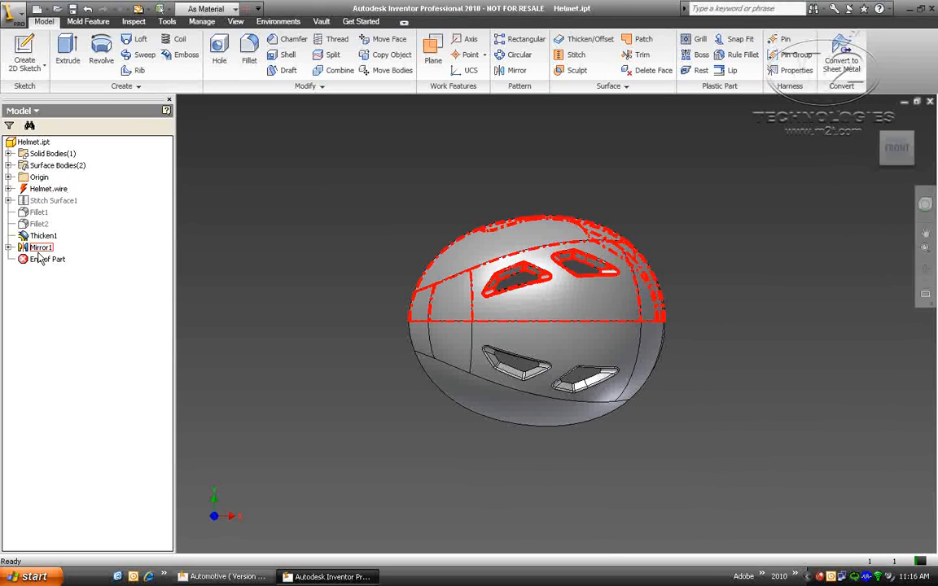
left_click_drag(896, 163, 896, 152)
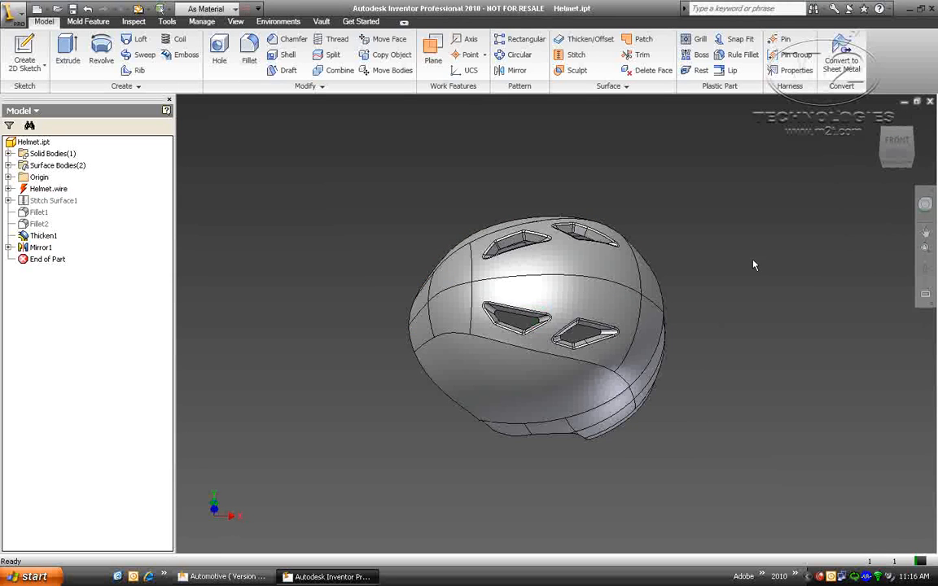
scroll(753, 262, "down", 3)
middle_click_drag(754, 257, 754, 246)
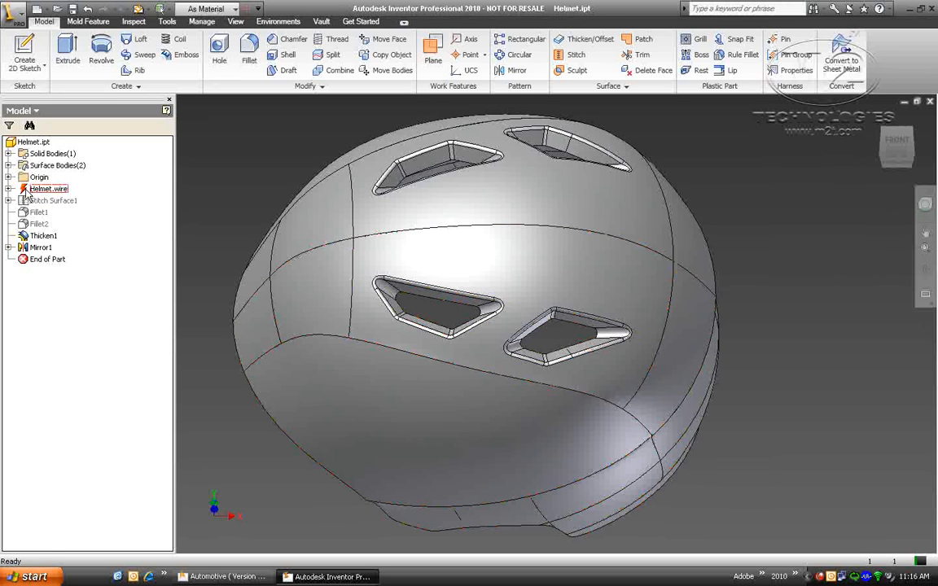
Step: Update the helmet part from the modified Alias file and view the helmet squarely from the front
left_click(139, 8)
left_click(897, 144)
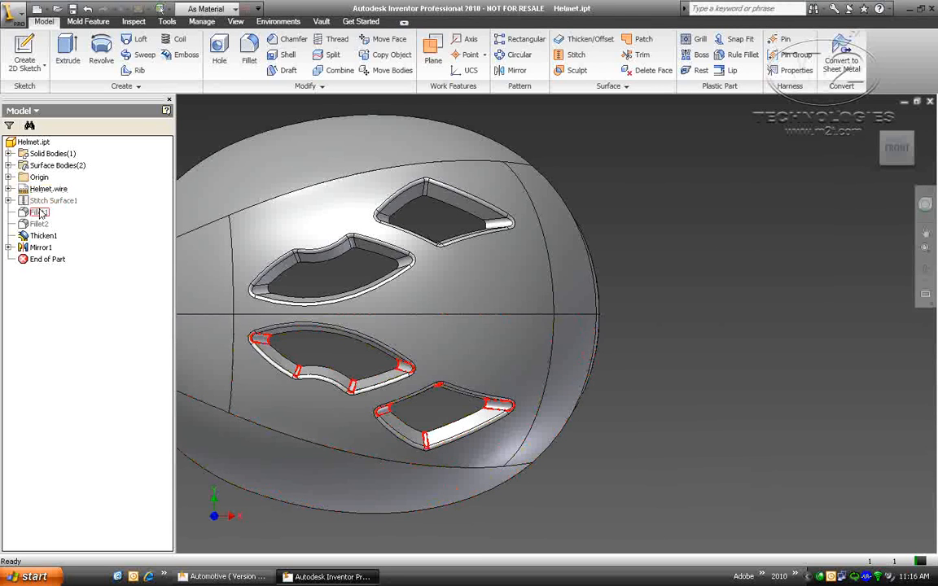
middle_click_drag(551, 334, 687, 342)
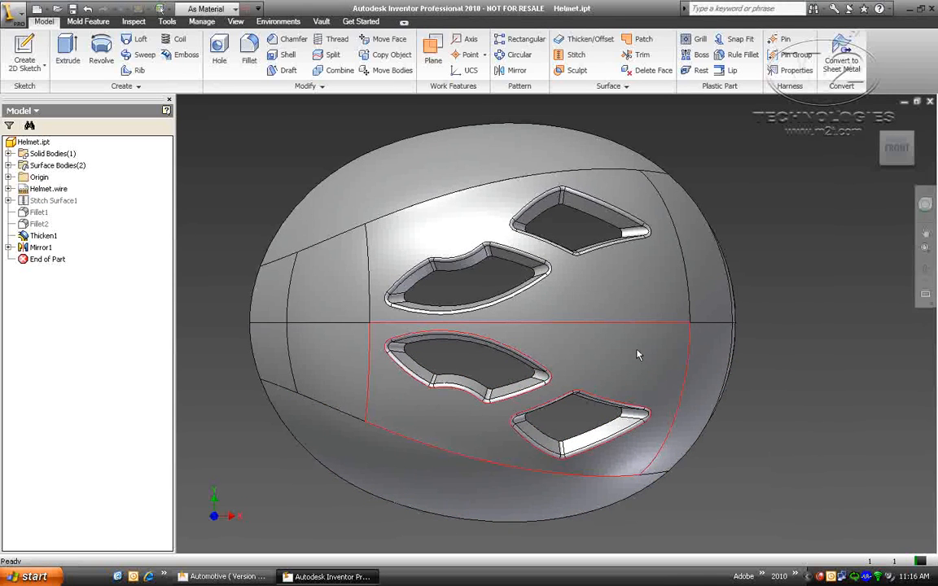
Step: Examine the updated vents, their walls and the Fillet1 and Fillet2 edges on both halves of the helmet
left_click(494, 272)
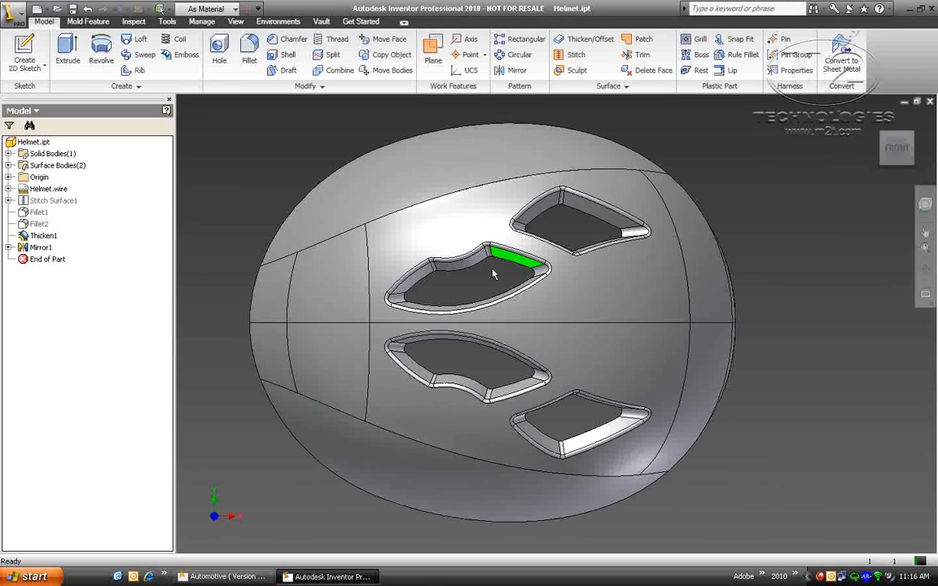
left_click(407, 365)
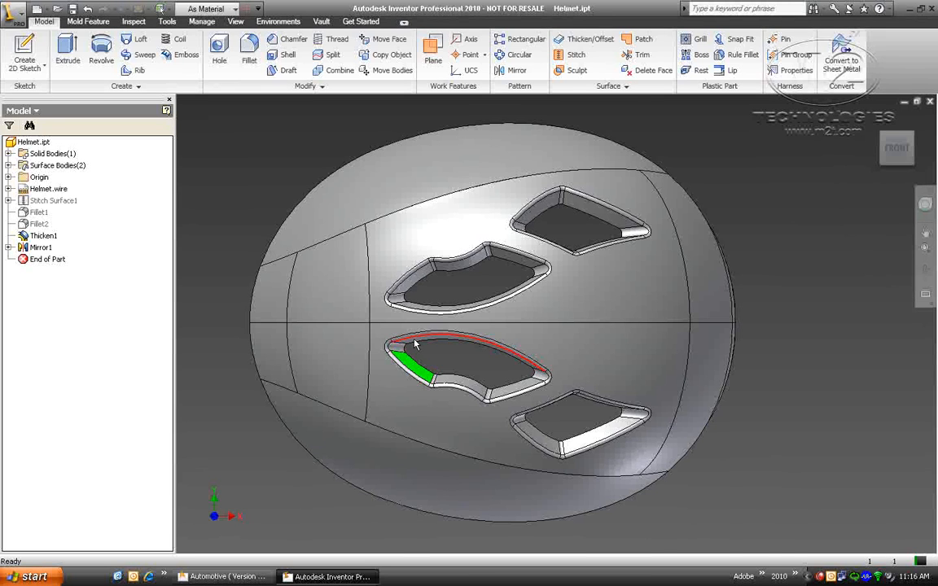
scroll(415, 345, "up", 3)
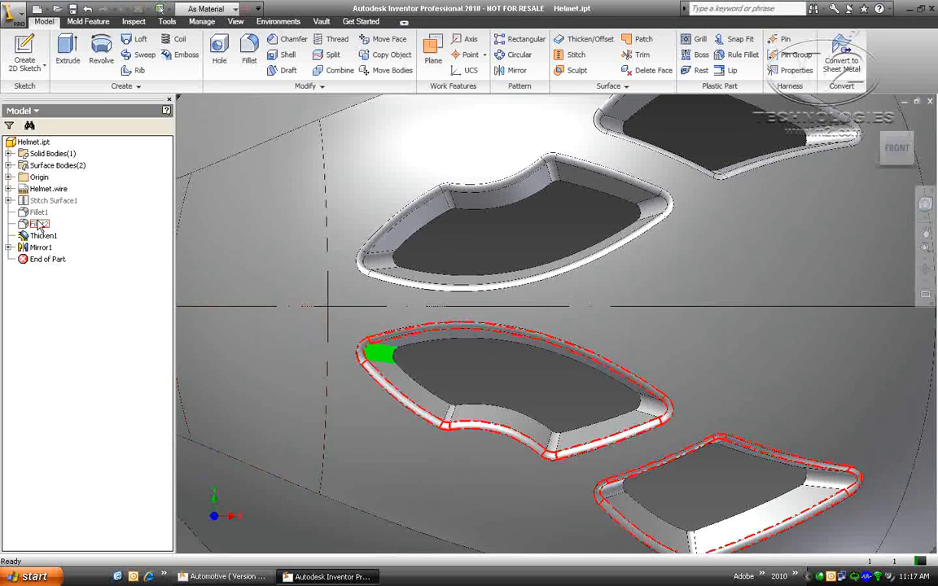
scroll(524, 403, "down", 5)
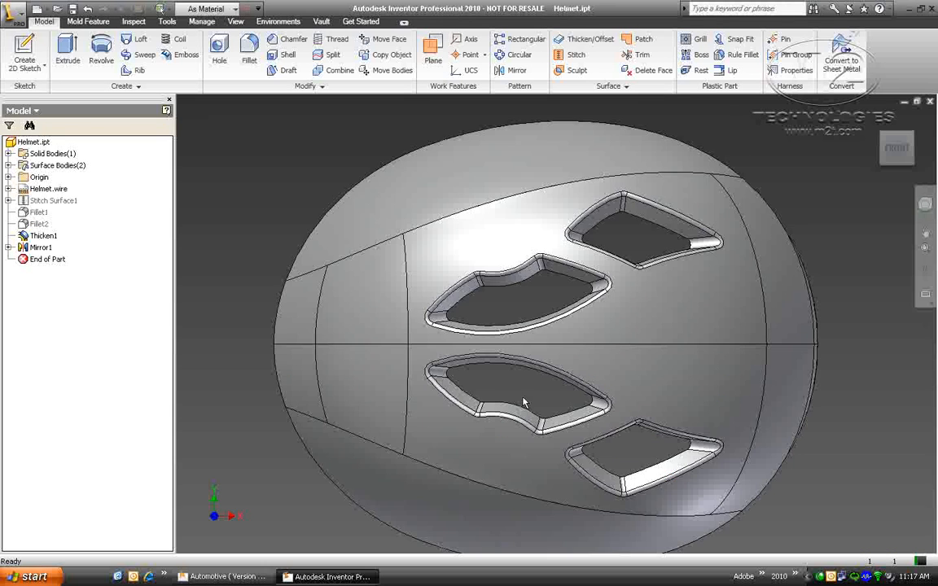
middle_click_drag(524, 403, 488, 379)
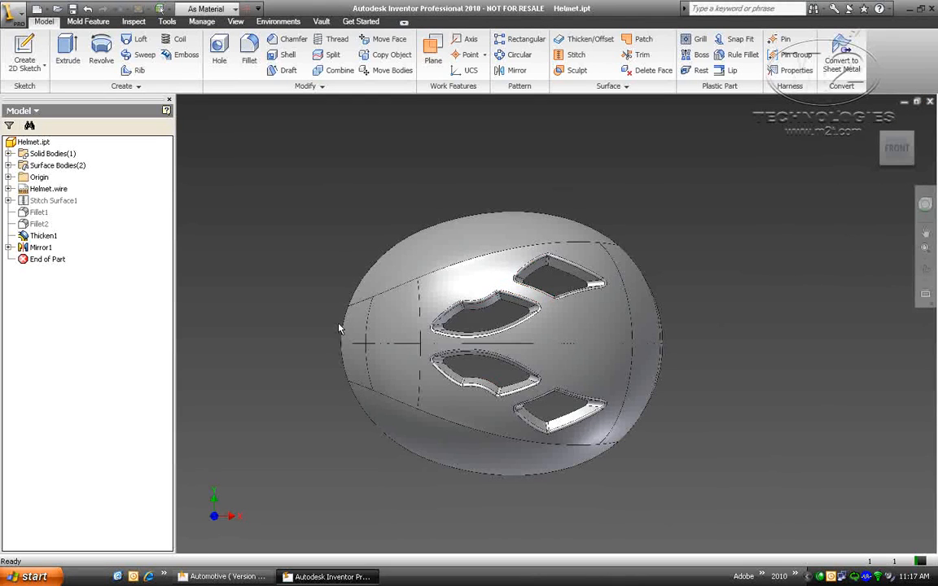
Step: Close Helmet.ipt without saving and open Swan Base.ipt from the Swan Files folder
left_click(930, 101)
left_click(420, 312)
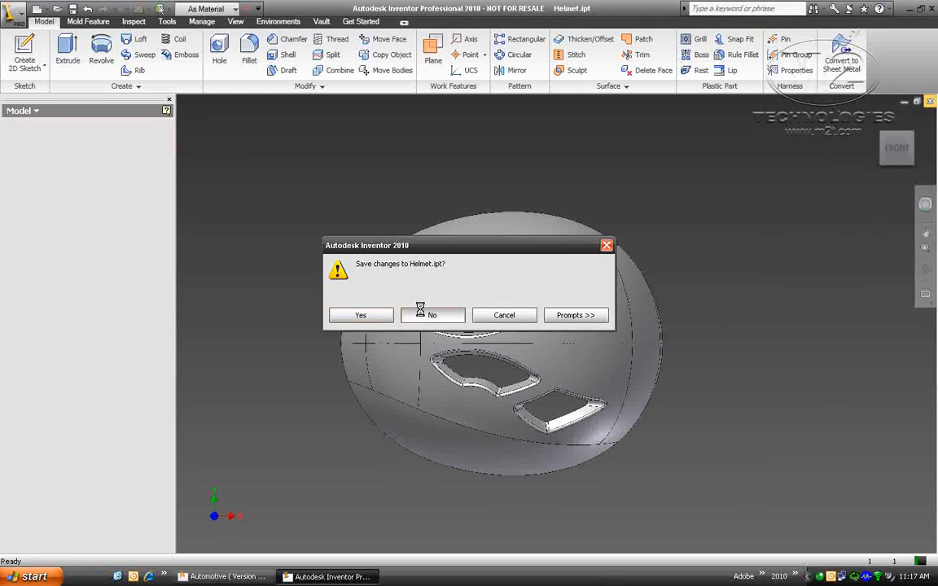
left_click(46, 52)
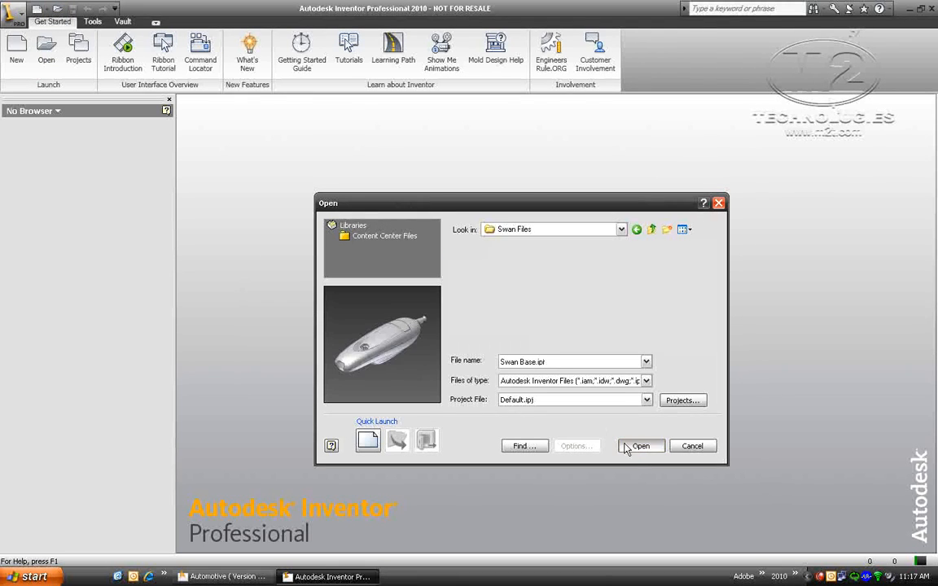
left_click(641, 446)
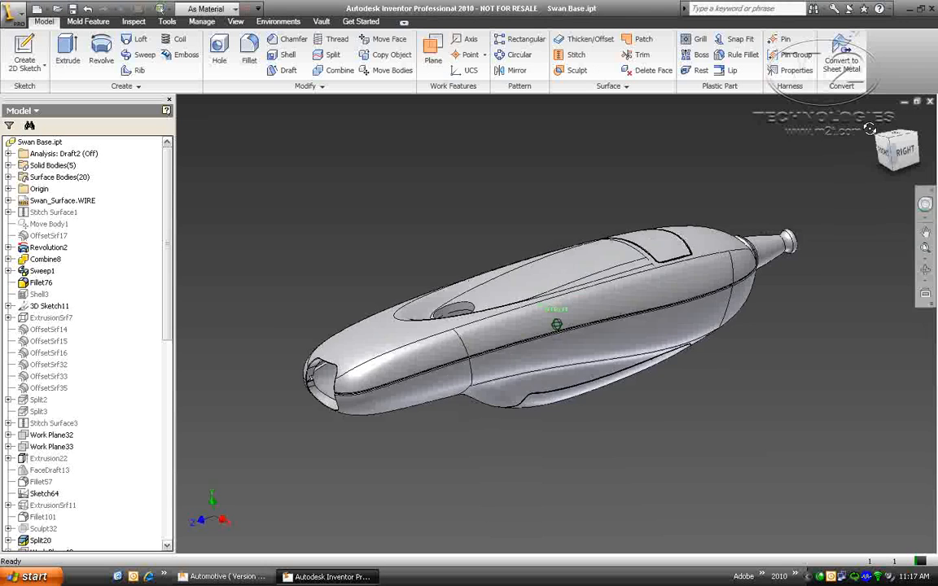
Step: Examine the Swan Base model from several sides, its feature history down to End of Part and its recessed top face
middle_click_drag(557, 324, 521, 294, "shift")
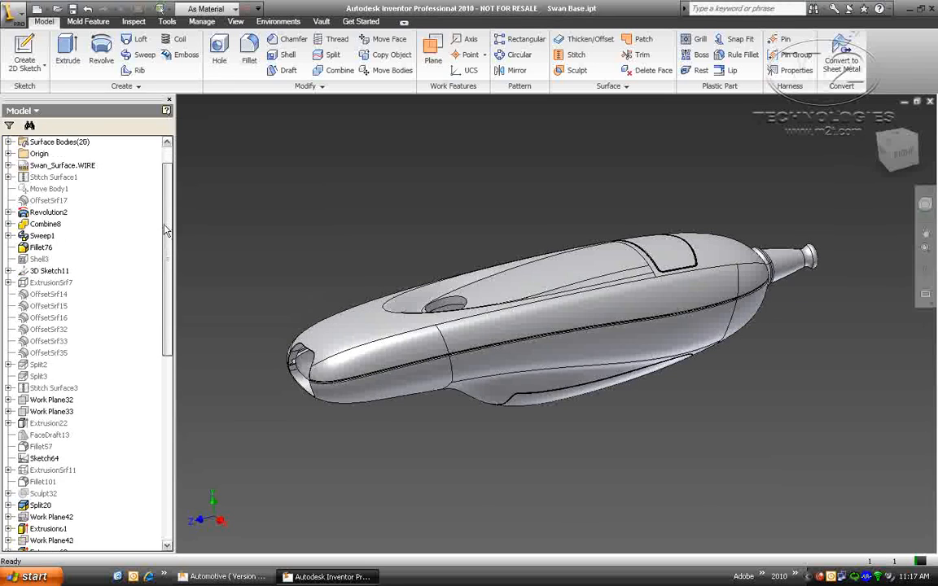
left_click_drag(166, 229, 236, 376)
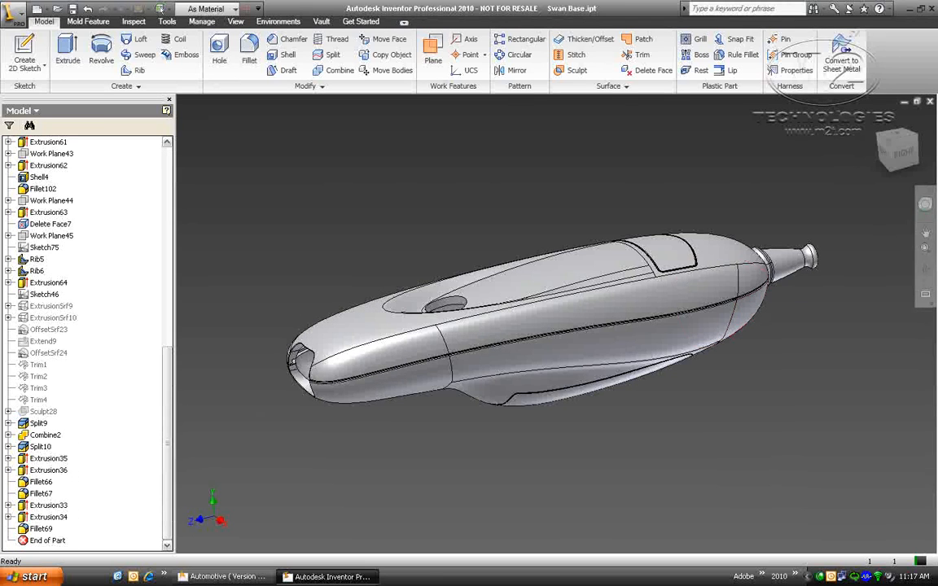
left_click(922, 162)
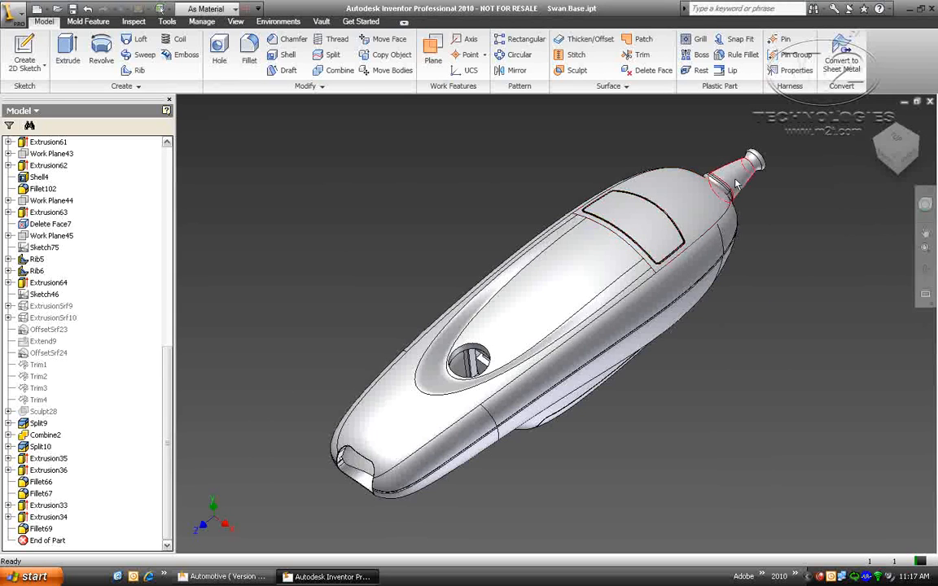
mouse_move(736, 184)
middle_mouse_down("shift")
mouse_move(635, 155)
mouse_move(415, 154)
middle_mouse_up("shift")
mouse_move(557, 324)
middle_mouse_down("shift")
mouse_move(513, 424)
mouse_move(545, 326)
mouse_move(505, 301)
middle_mouse_up("shift")
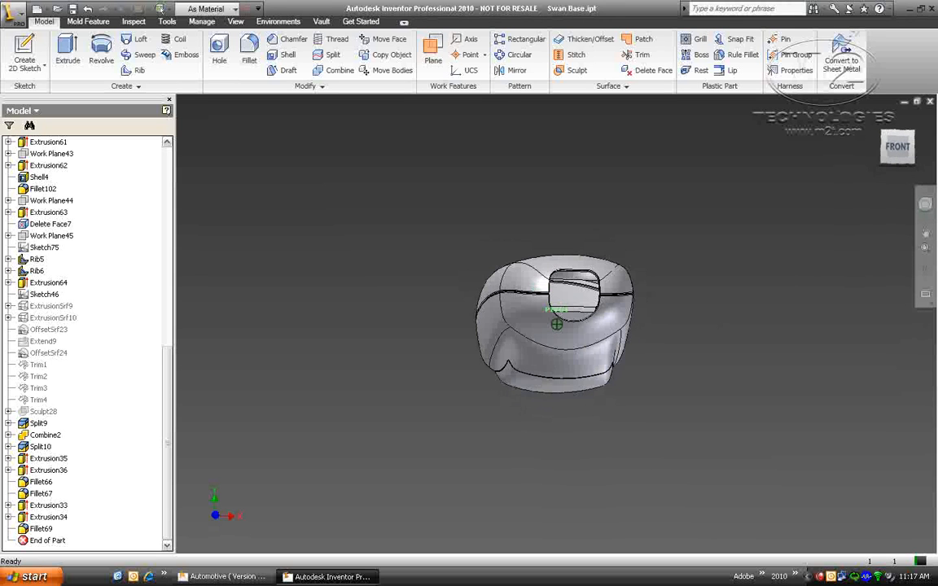
middle_click_drag(557, 324, 399, 317, "shift")
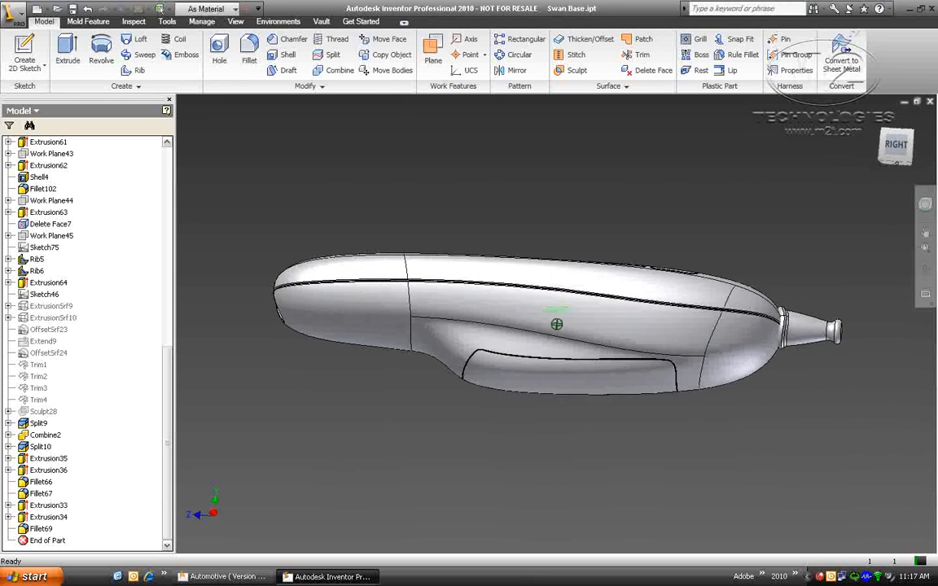
mouse_move(557, 324)
middle_mouse_down("shift")
mouse_move(635, 269)
mouse_move(651, 342)
middle_mouse_up("shift")
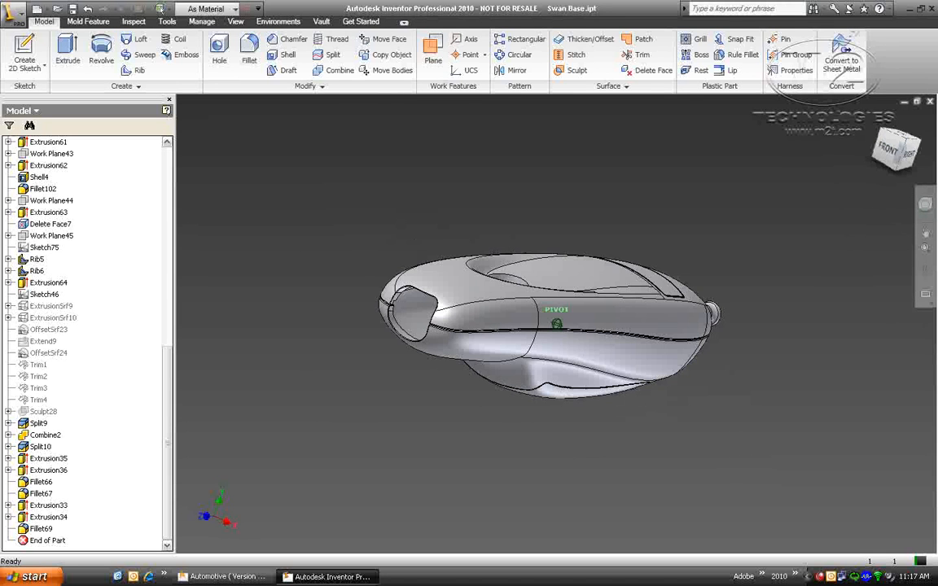
middle_click_drag(557, 324, 99, 378, "shift")
left_click_drag(167, 377, 167, 176)
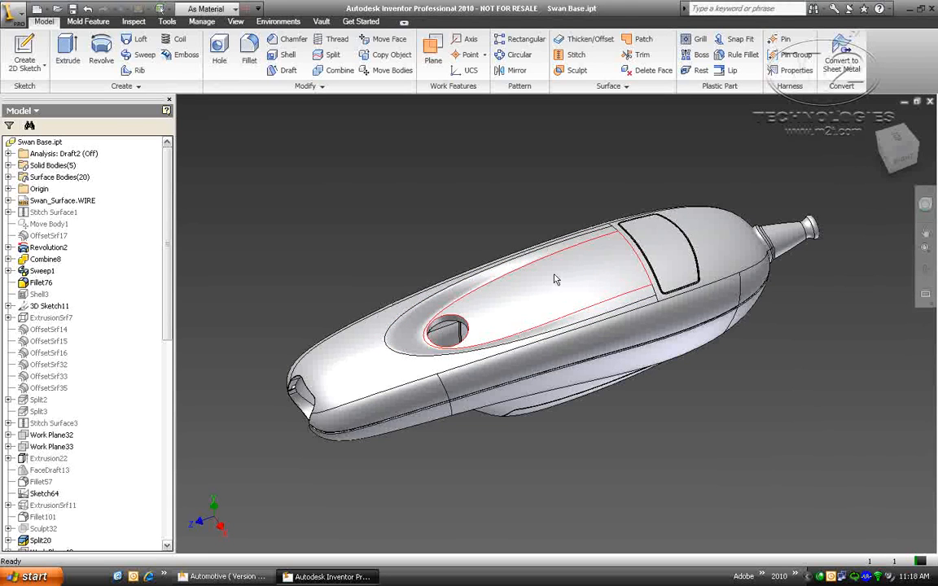
left_click(594, 261)
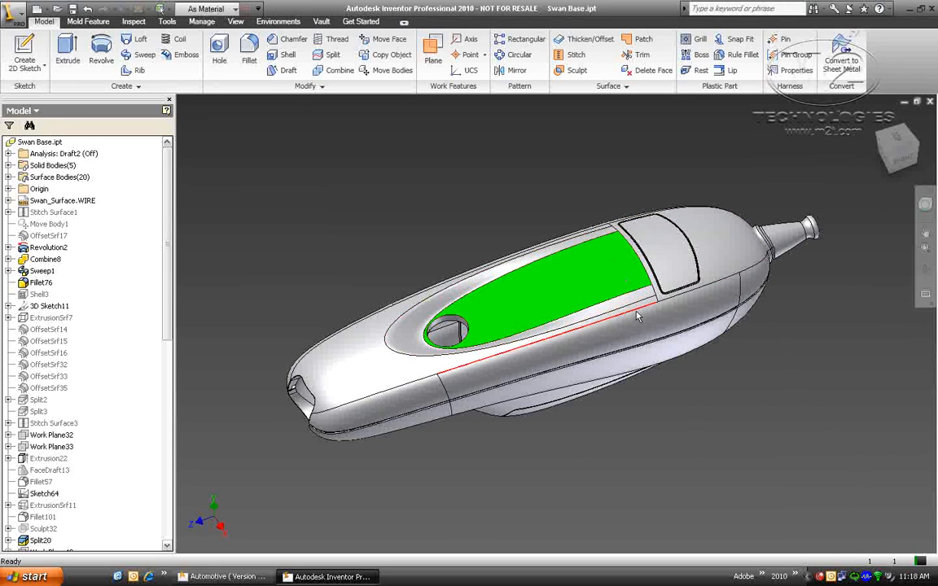
left_click(484, 222)
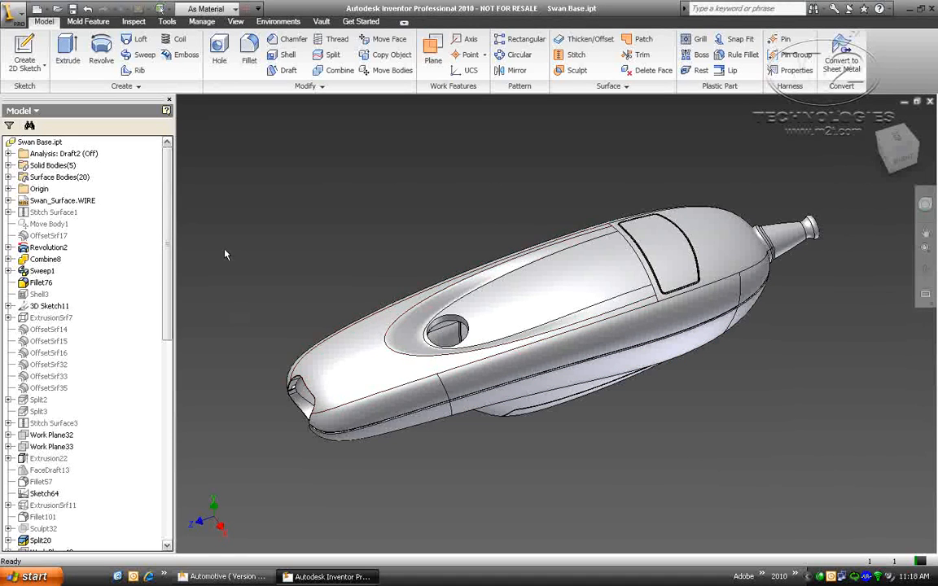
Step: Close Swan Base.ipt, switch to Alias and open Swan_Surface.WIRE from the Desktop's Swan Files folder, replacing the scene and accepting the new construction settings
key("ctrl+F4")
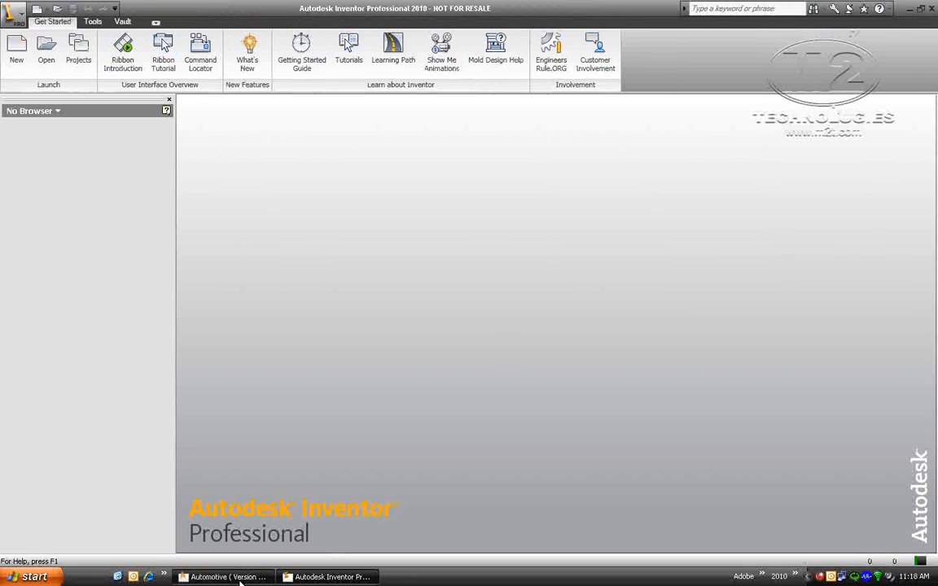
left_click(240, 582)
left_click(44, 153)
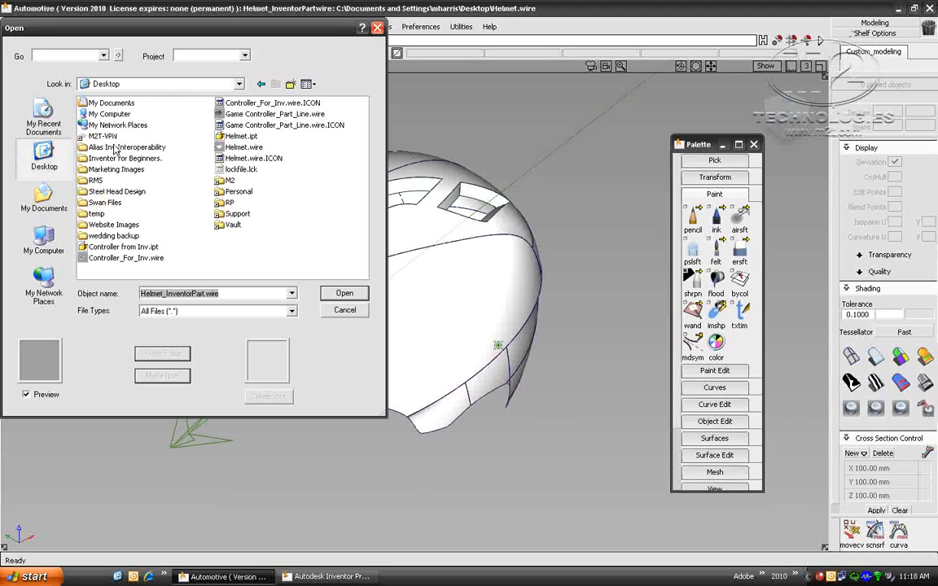
double_click(105, 202)
left_click(102, 137)
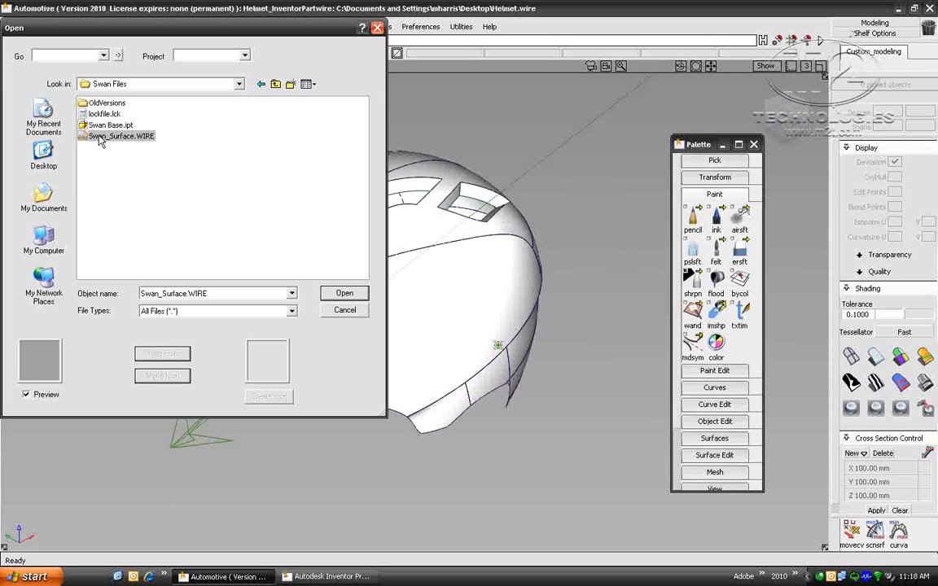
left_click(345, 293)
left_click(398, 344)
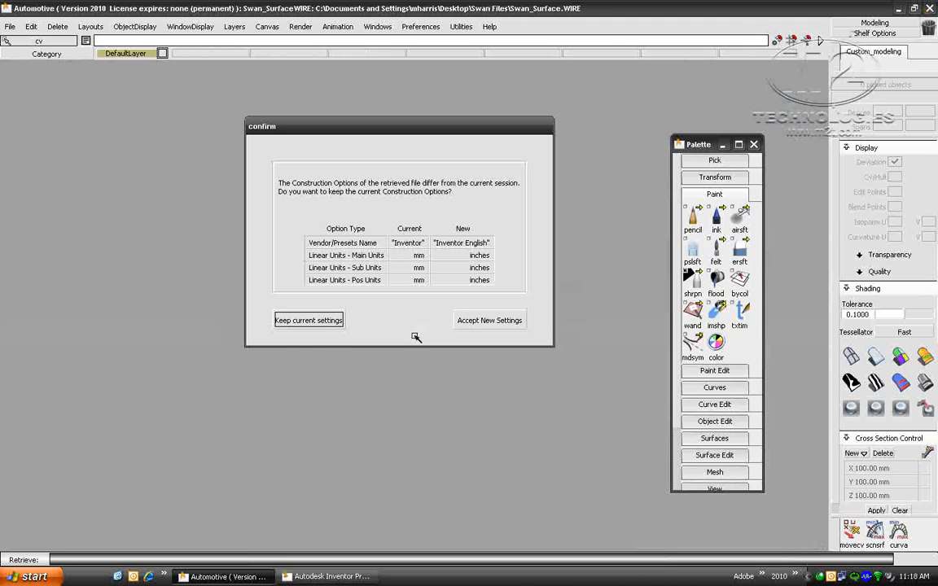
left_click(490, 320)
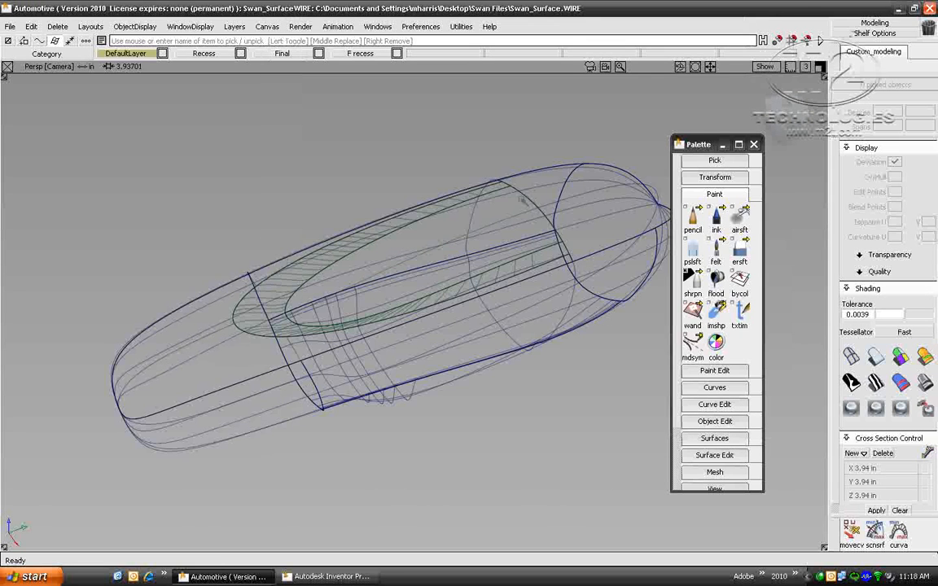
Step: Open New_Swan_Surface.WIRE from the Swan Files folder inside Alias Inv Interoperability on the Desktop, deleting all current objects, shaders and views
left_click(527, 204)
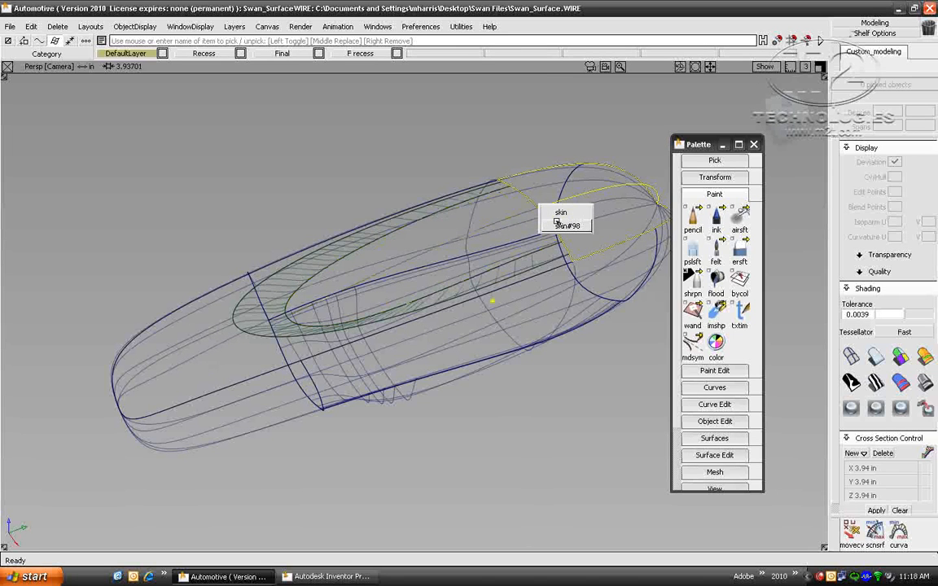
left_click(10, 27)
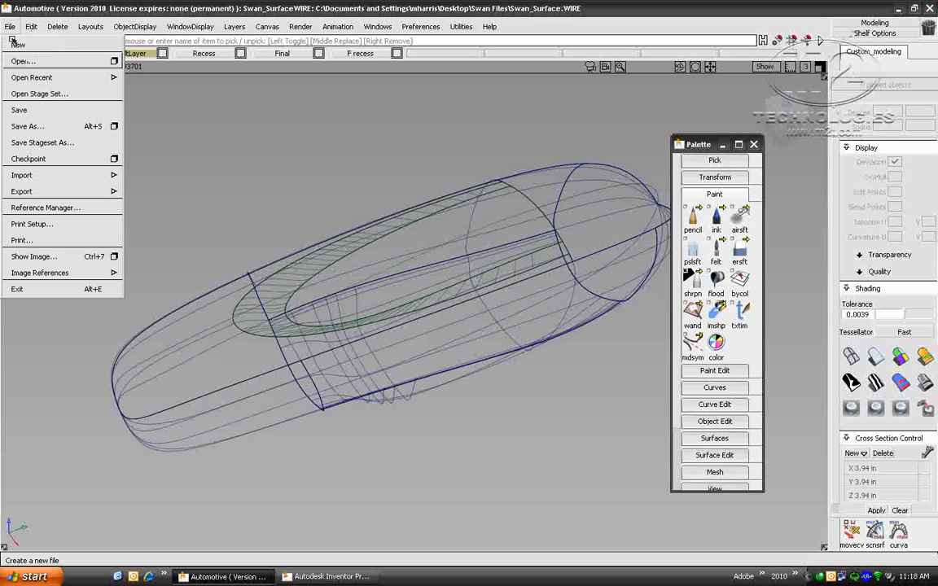
left_click(23, 61)
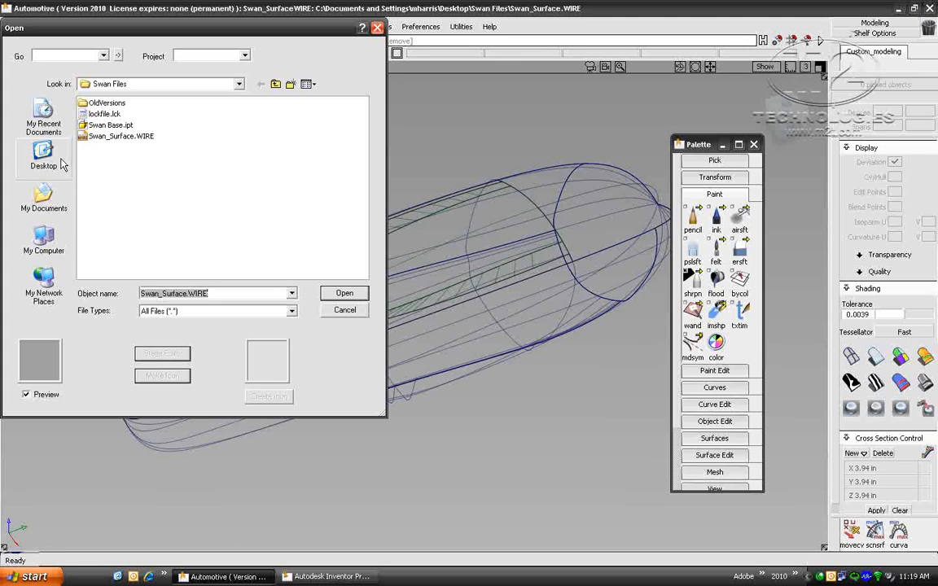
left_click(63, 166)
double_click(111, 114)
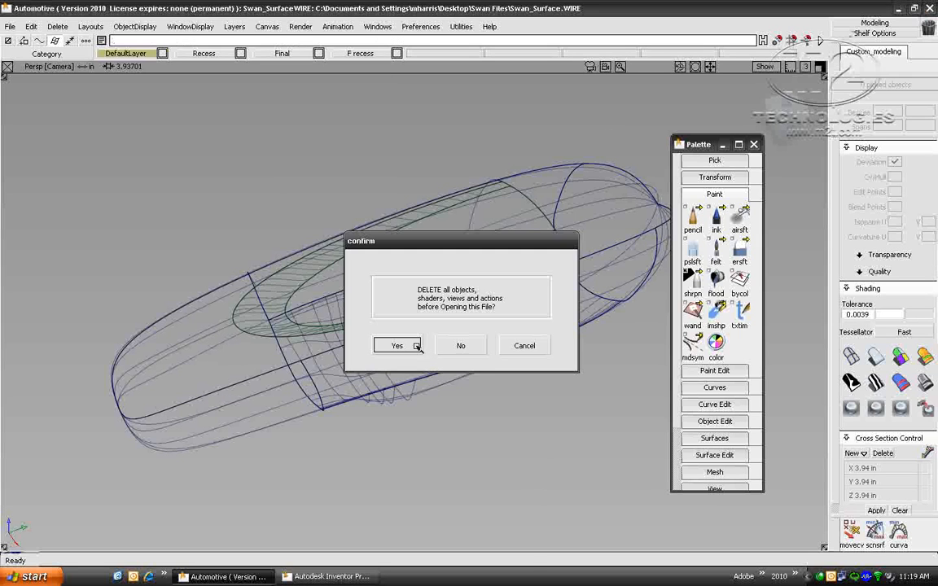
left_click(394, 346)
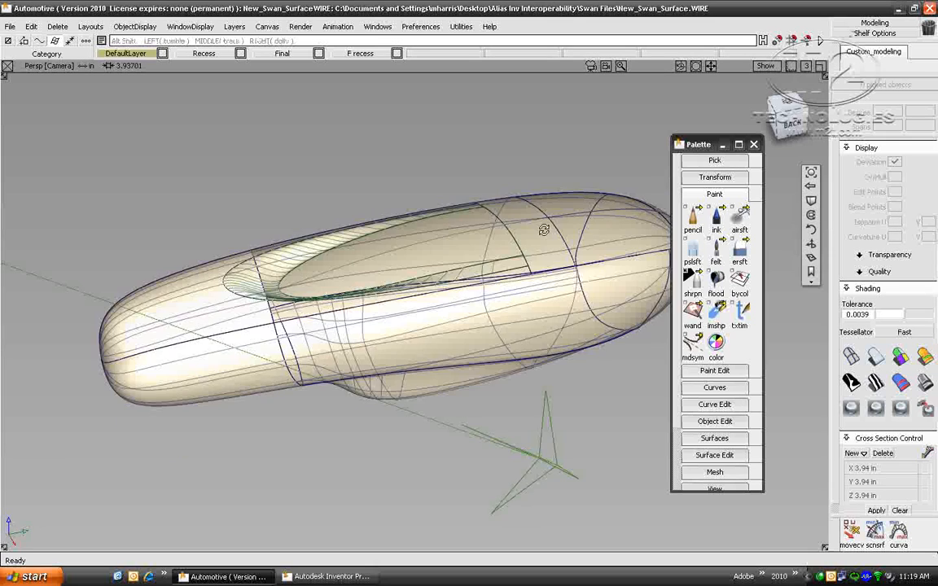
Step: Turn off fast shading and delete the upper skin surface skin#107 at the rear end of the body
left_click_drag(545, 231, 383, 261, "alt+shift")
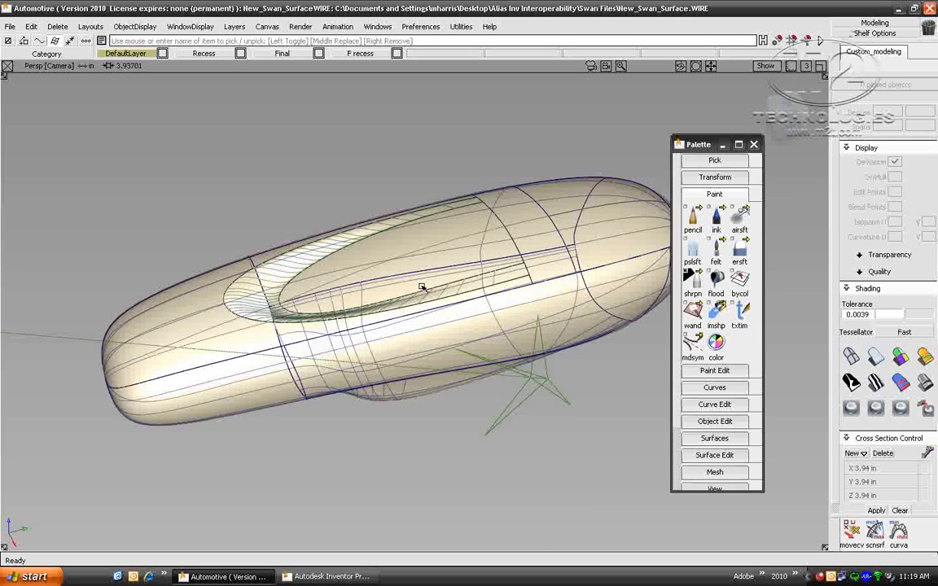
left_click_drag(421, 288, 461, 182, "alt+shift")
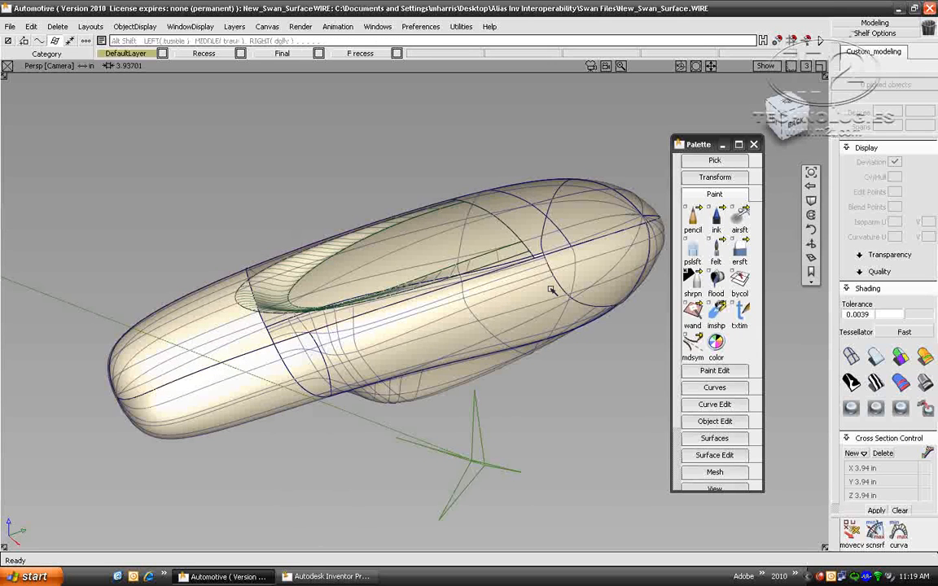
left_click_drag(552, 290, 490, 204, "alt+shift")
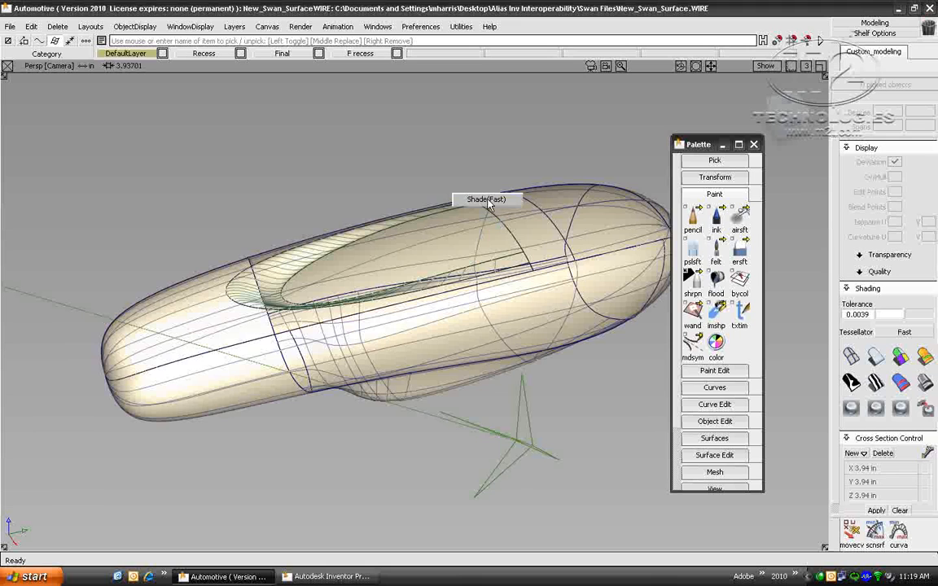
left_click(535, 205)
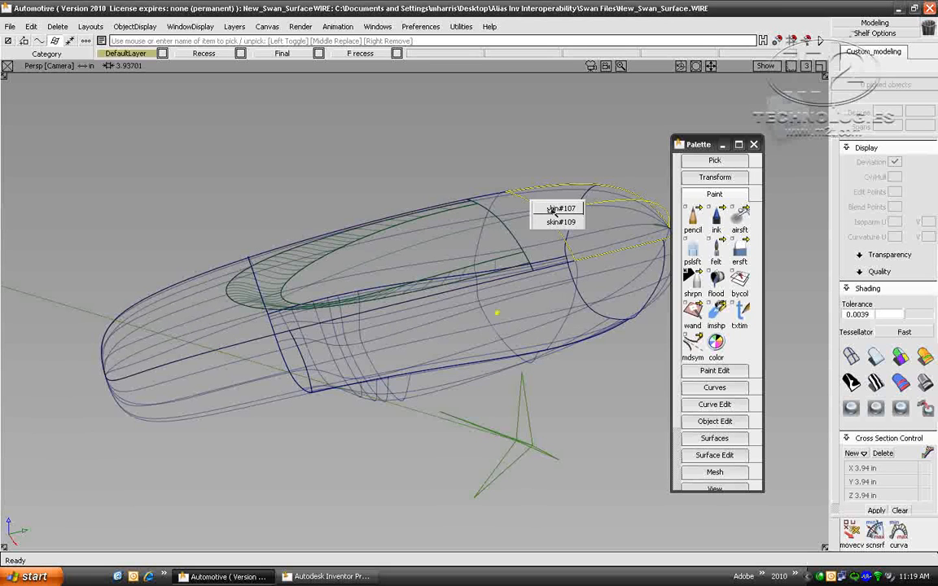
left_click(551, 211)
right_click_drag(467, 143, 462, 247, "ctrl+shift")
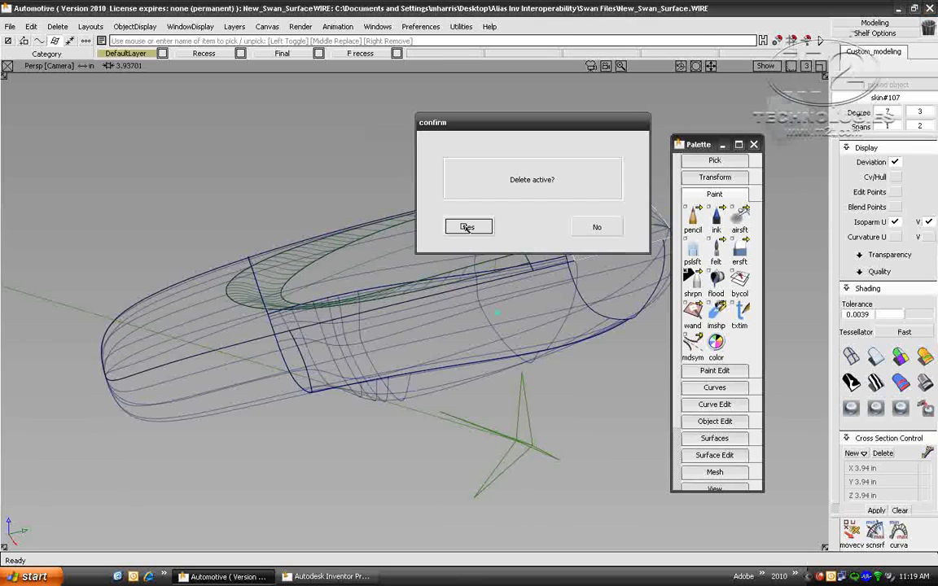
left_click(467, 227)
left_click_drag(473, 230, 615, 259, "alt+shift")
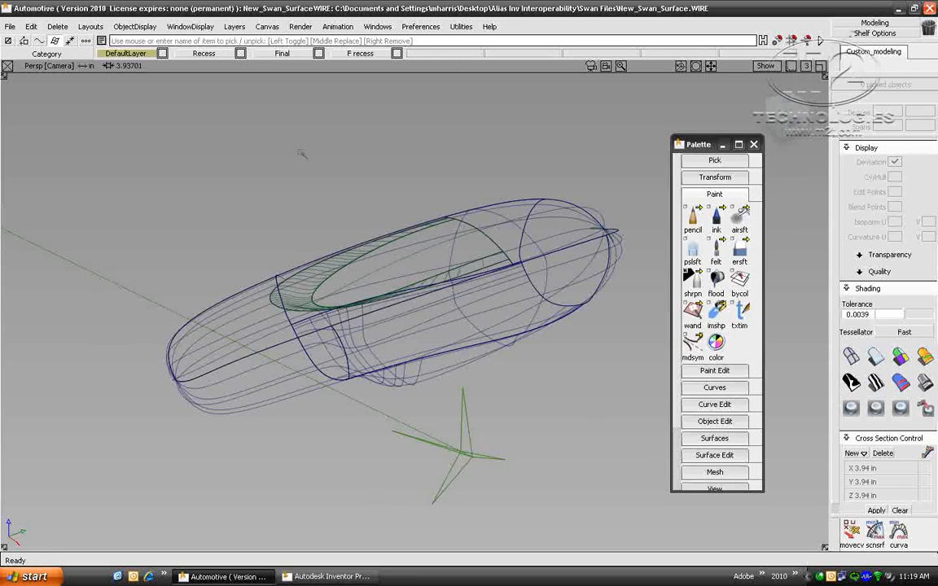
Step: Select every object and save the scene as Swan_Surface in the Swan Files folder inside the Desktop's Alias Inv Interoperability, overwriting the existing wire file
key("ctrl+a")
left_click(9, 26)
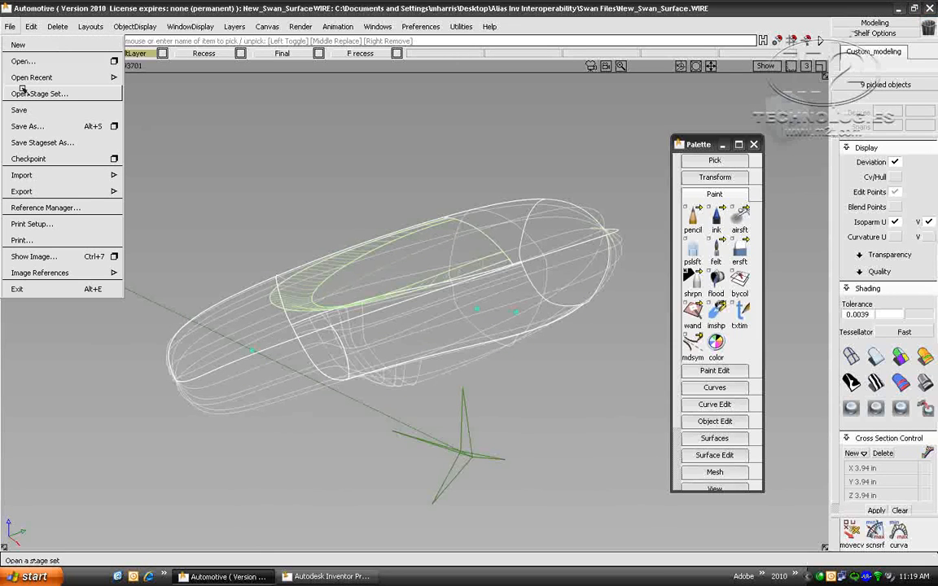
left_click(28, 127)
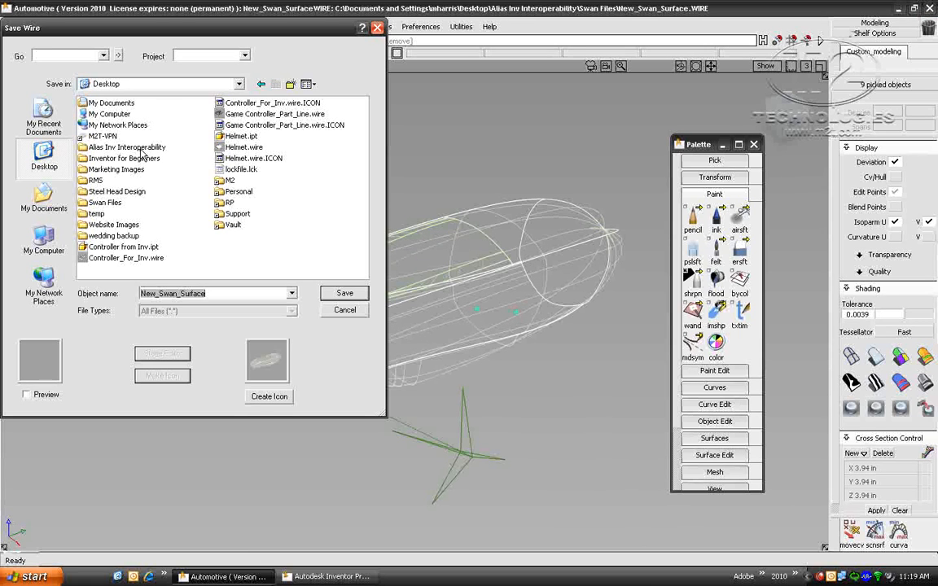
left_click(138, 147)
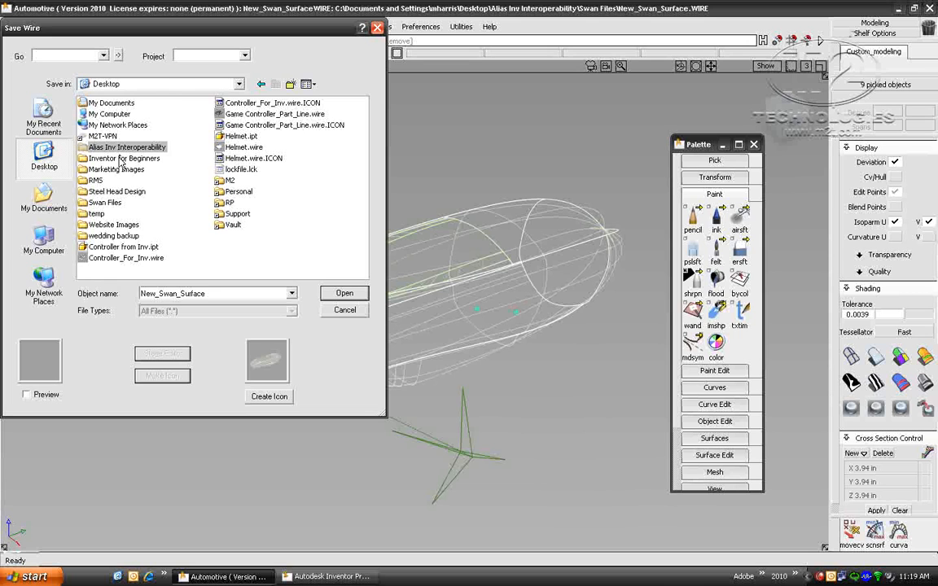
left_click(114, 137)
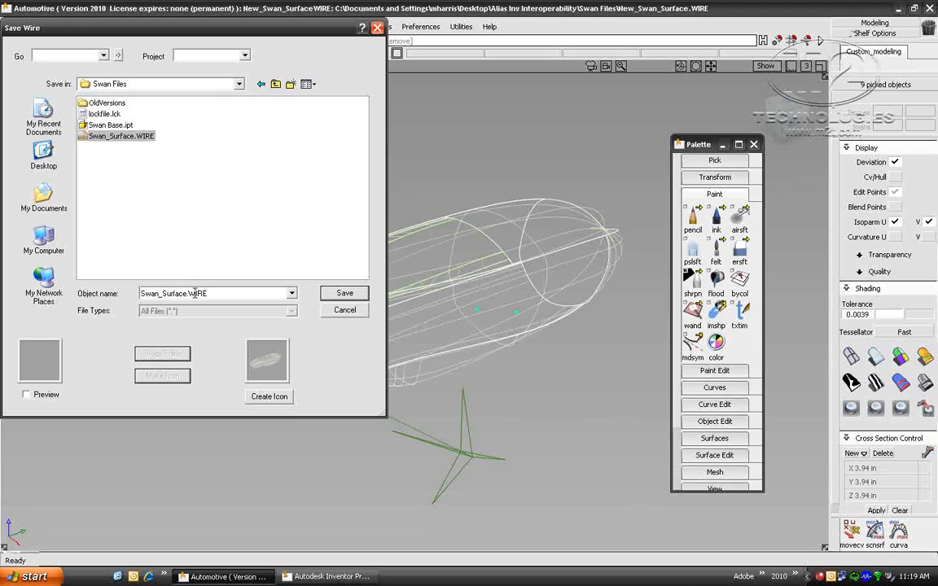
left_click_drag(208, 293, 187, 293)
key("BackSpace")
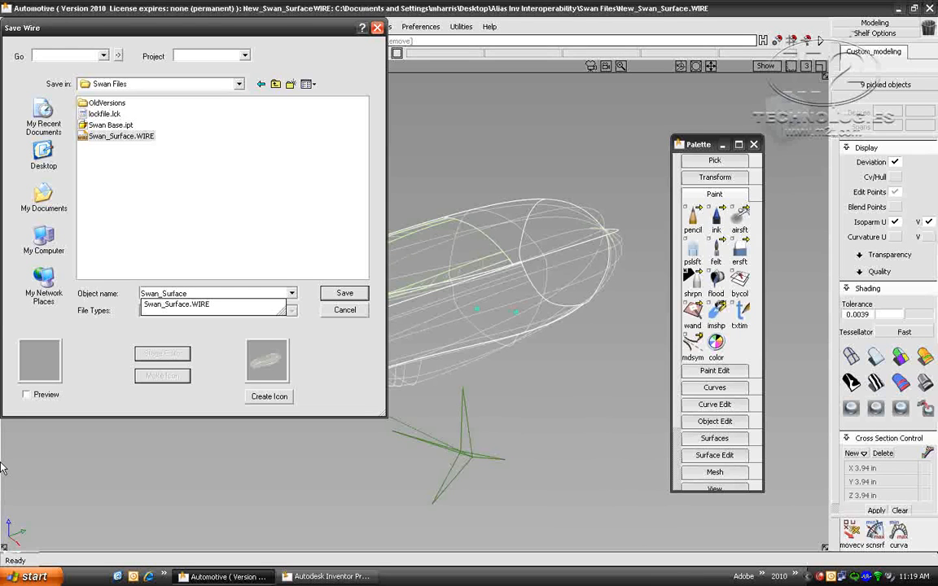
key("Return")
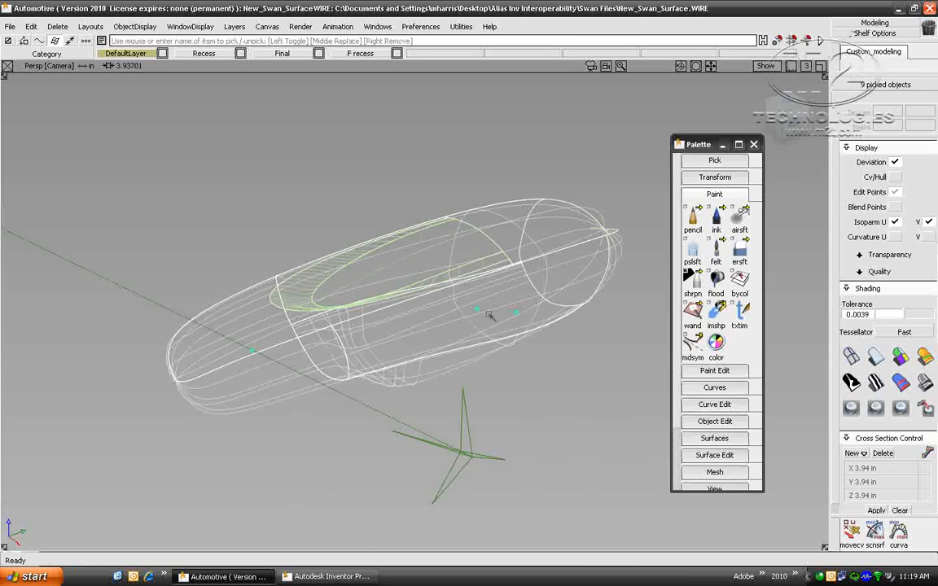
Step: Switch to Inventor, open Swan Base.ipt from the Swan Files folder and accept the part update despite its errors
left_click(9, 26)
left_click(20, 38)
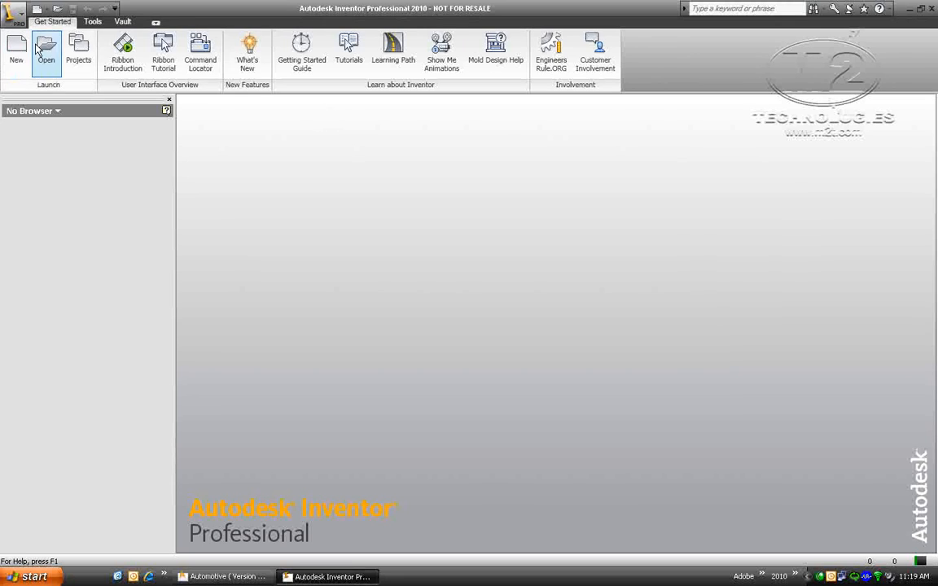
left_click(45, 47)
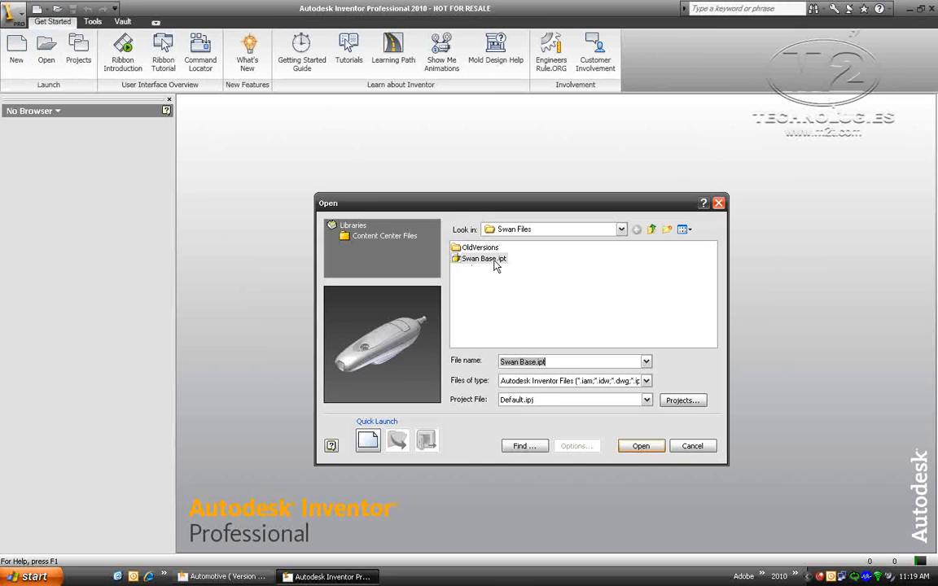
double_click(489, 259)
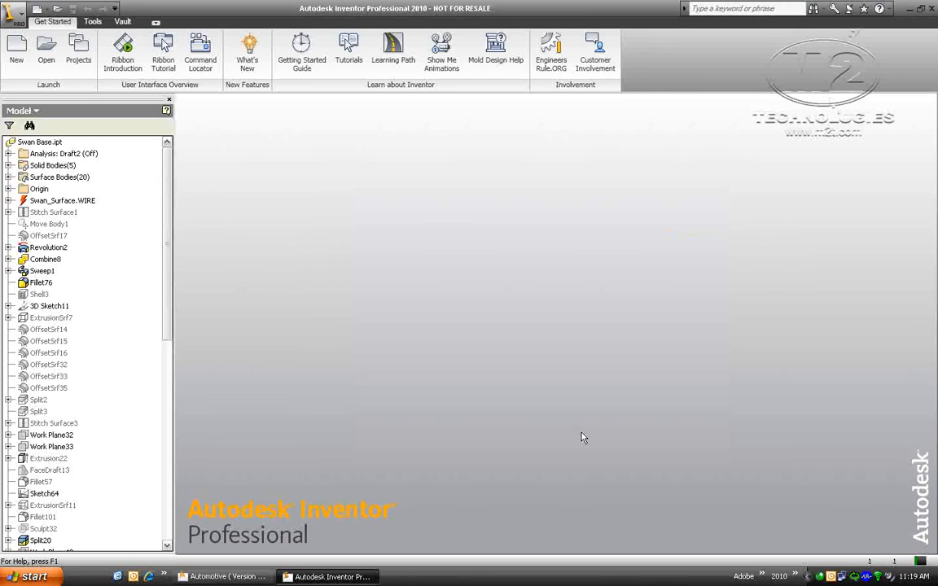
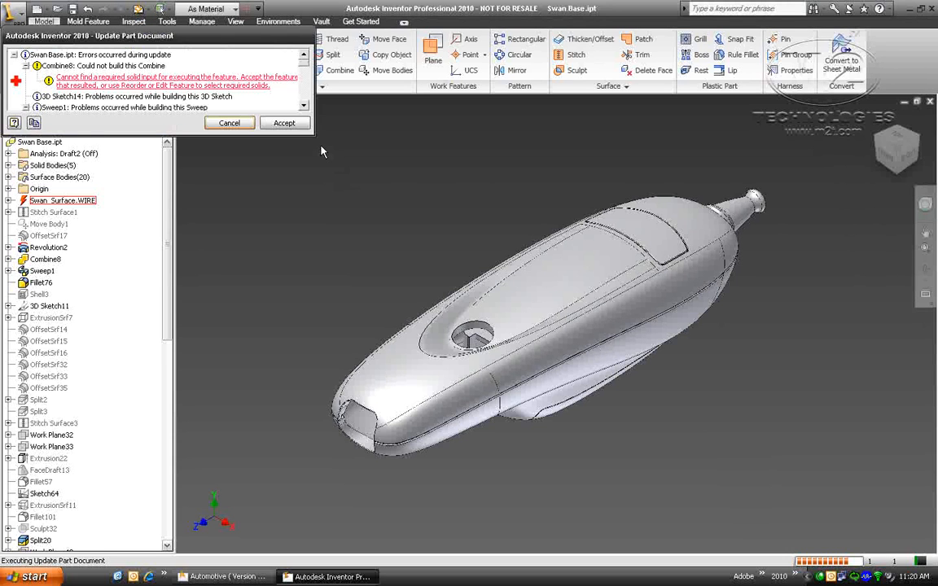
left_click(285, 123)
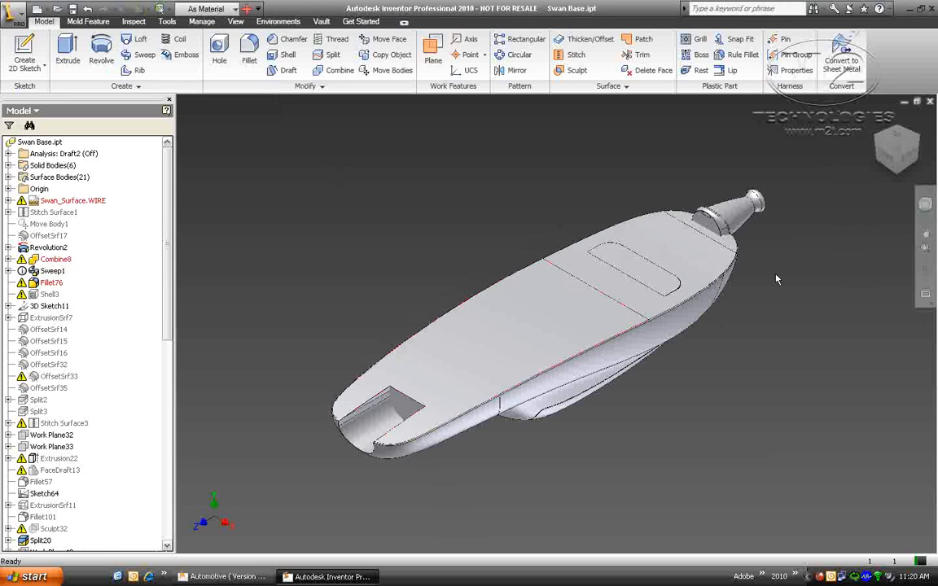
Step: Start updating the associations of the imported Swan_Surface.WIRE and match the Recess layer's Blend_srf to the part's Blend_srf
middle_click_drag(776, 279, 733, 163, "shift")
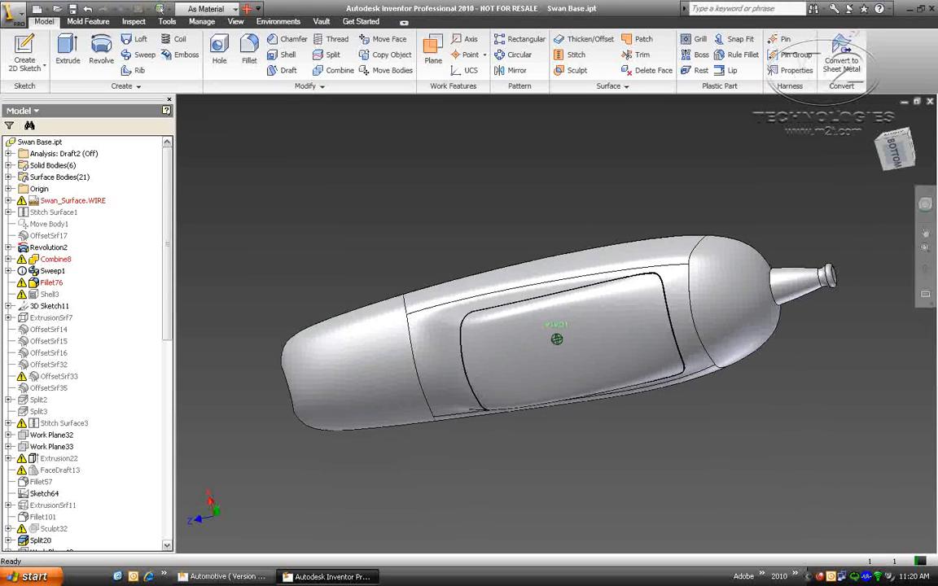
middle_click_drag(738, 391, 738, 519, "shift")
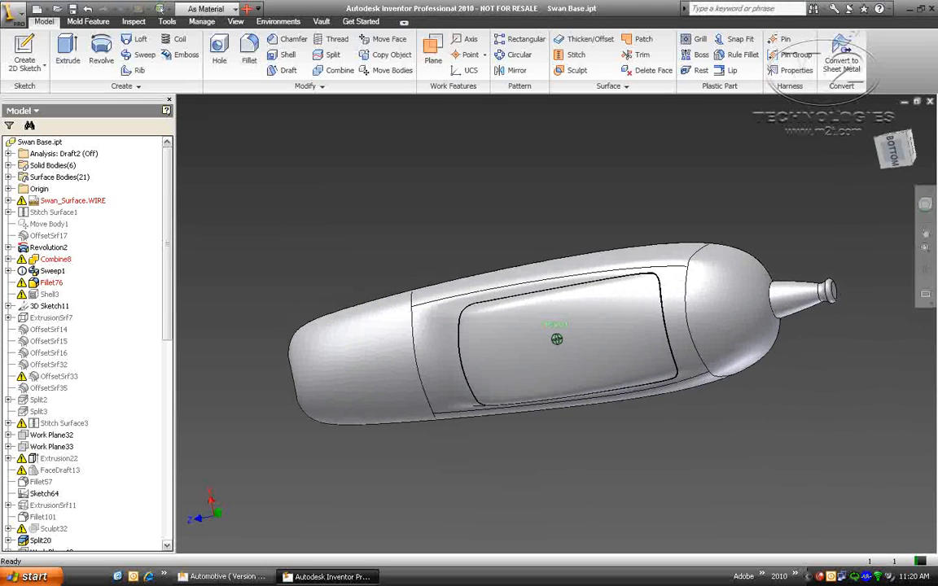
middle_click_drag(738, 391, 738, 520, "shift")
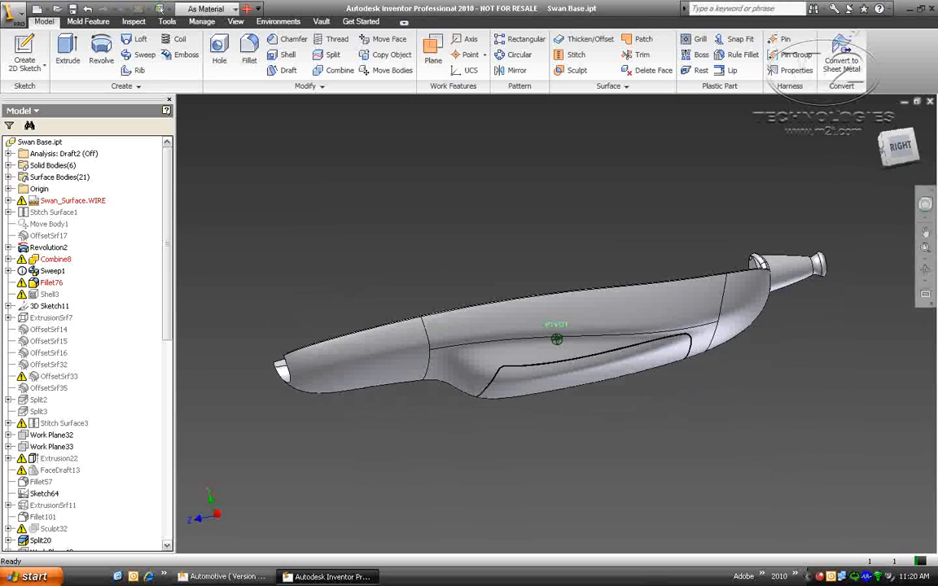
middle_click_drag(378, 188, 420, 214, "shift")
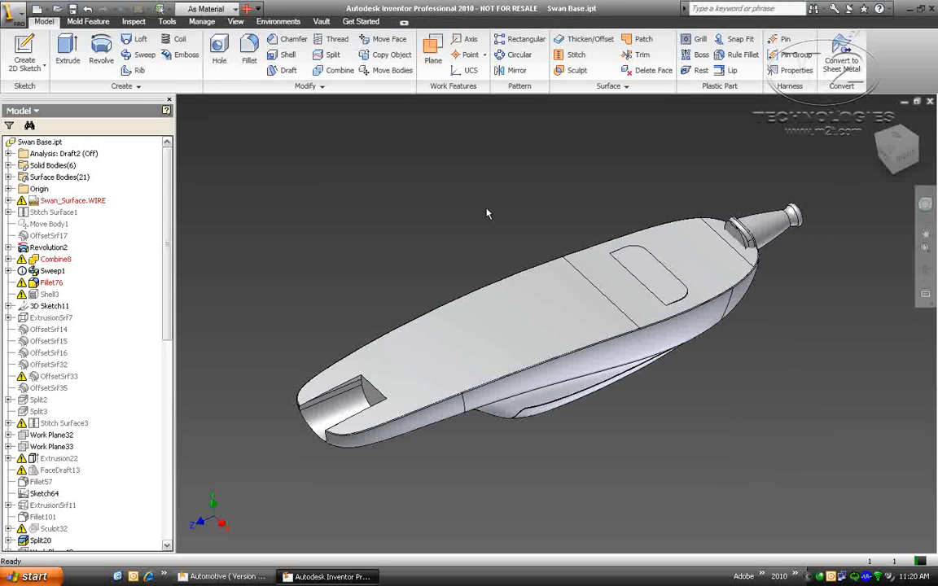
left_click_drag(167, 285, 244, 287)
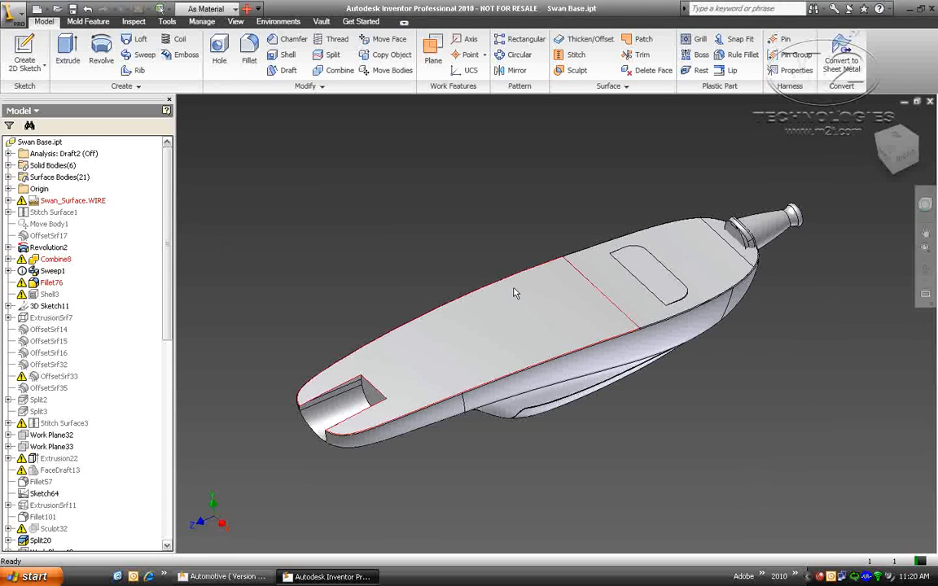
right_click(75, 202)
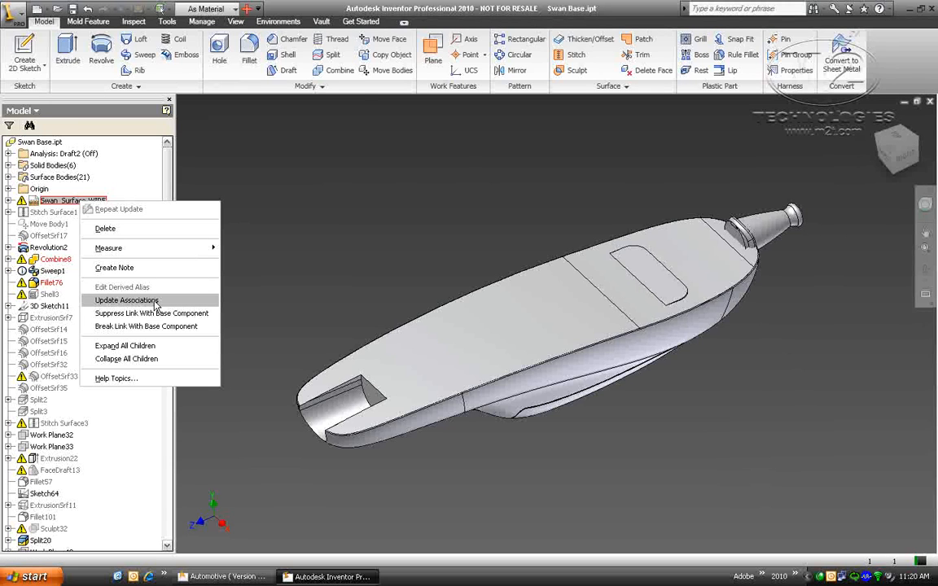
left_click(126, 301)
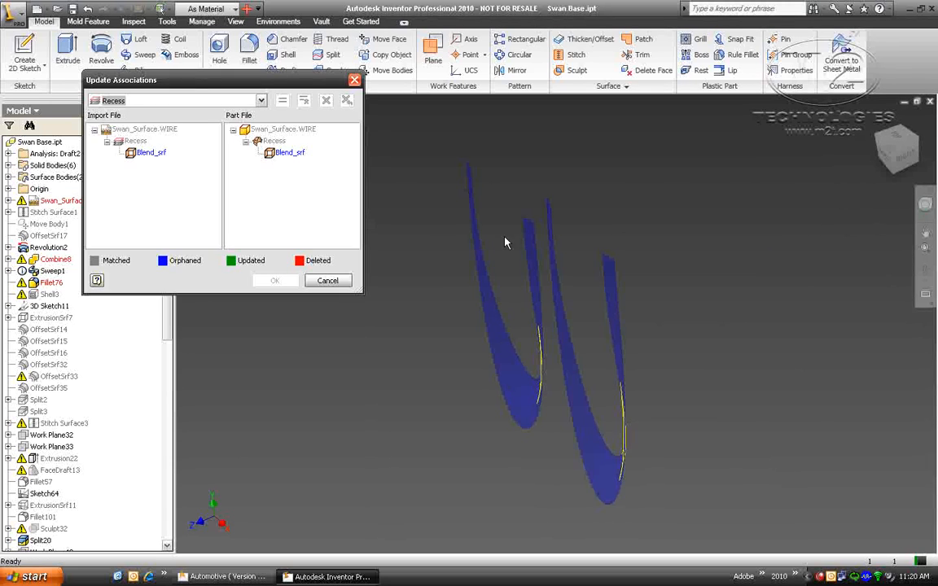
left_click(894, 160)
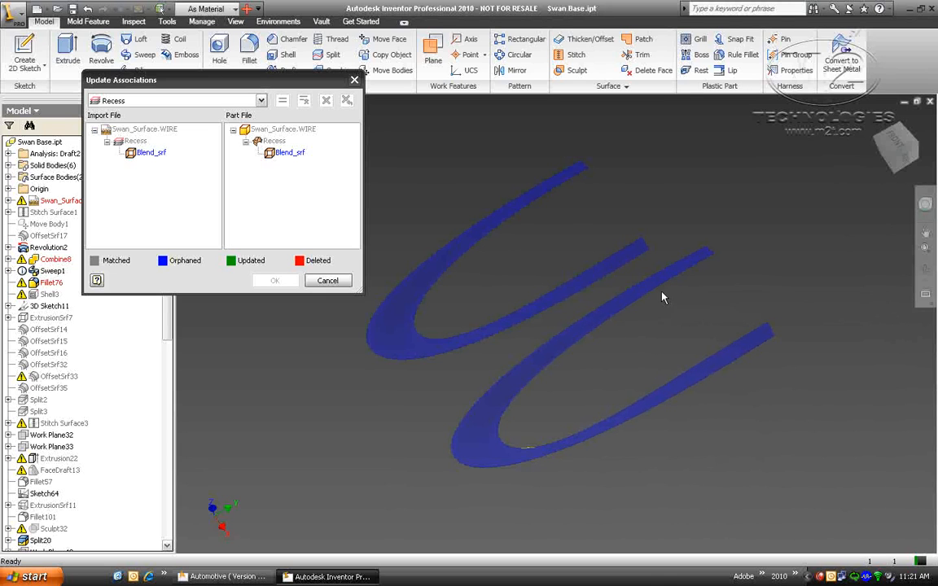
left_click(155, 157)
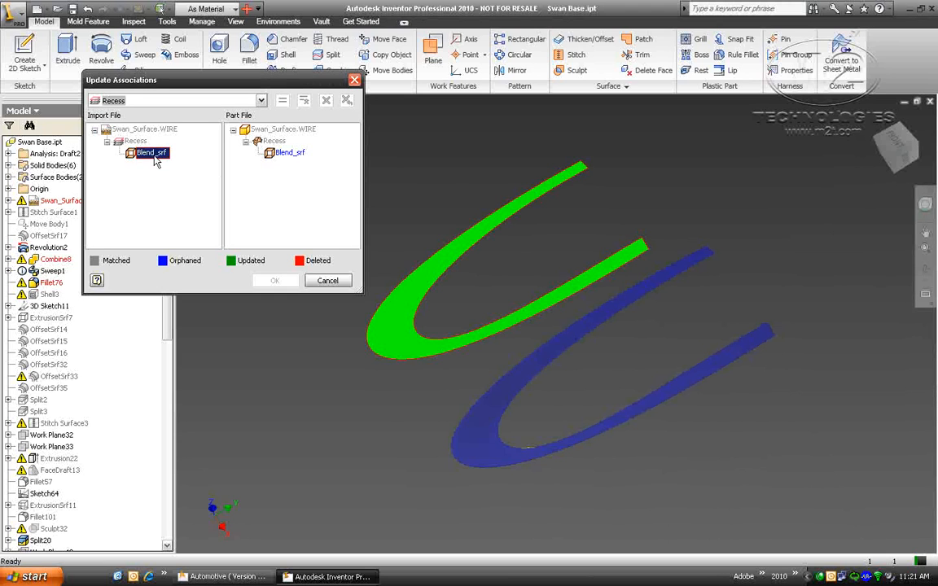
left_click(287, 153)
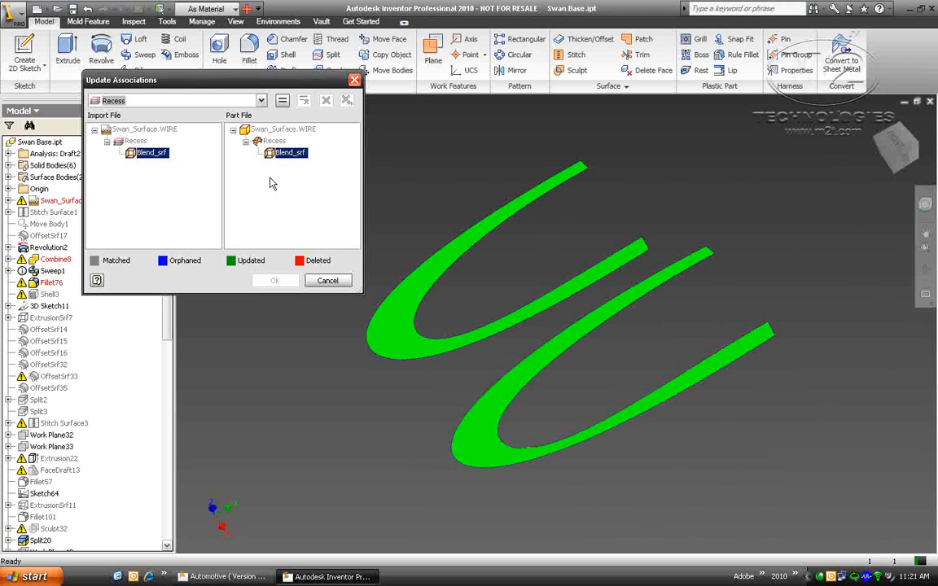
left_click(283, 101)
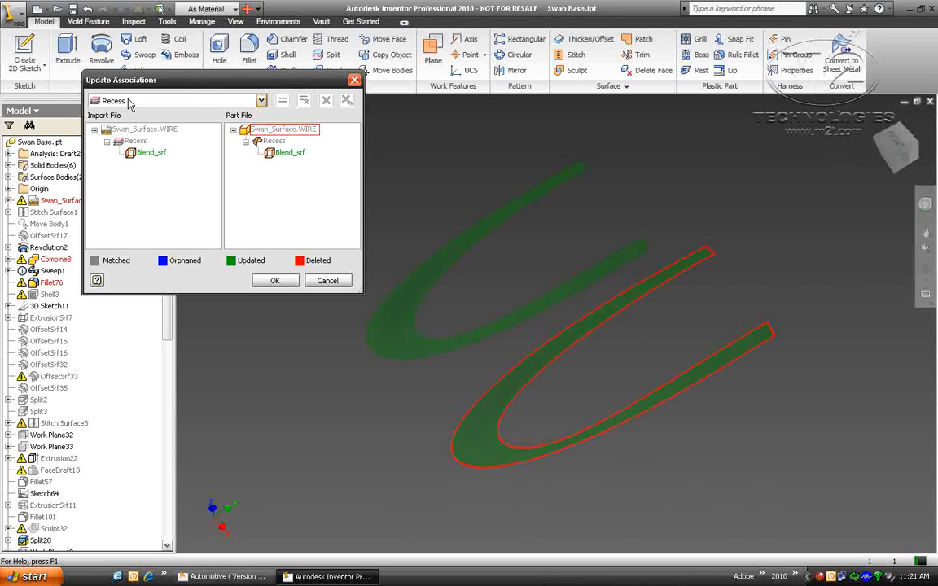
Step: On the F recess layer, match imported skin to the part's skin and skin#109 to skin#98, and apply the associations
left_click(209, 101)
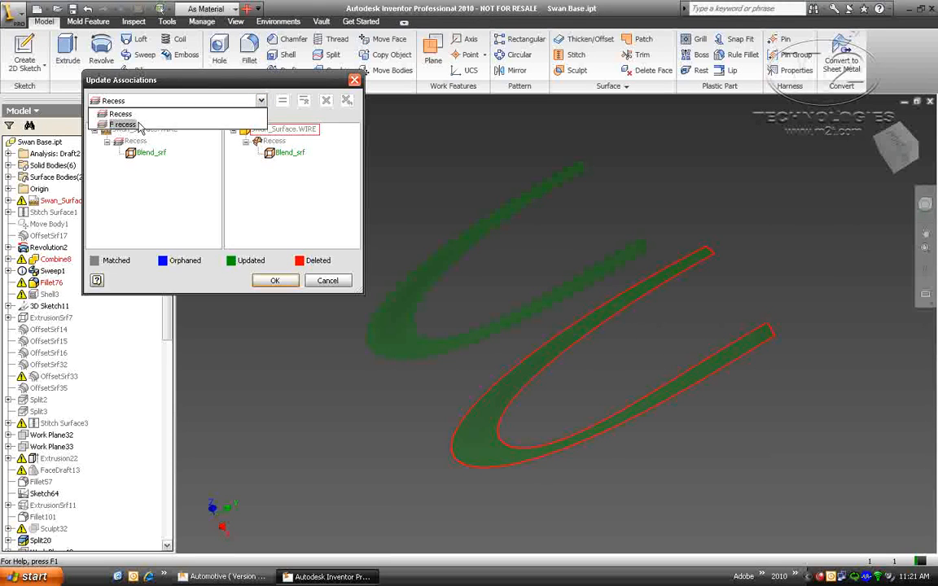
left_click(122, 120)
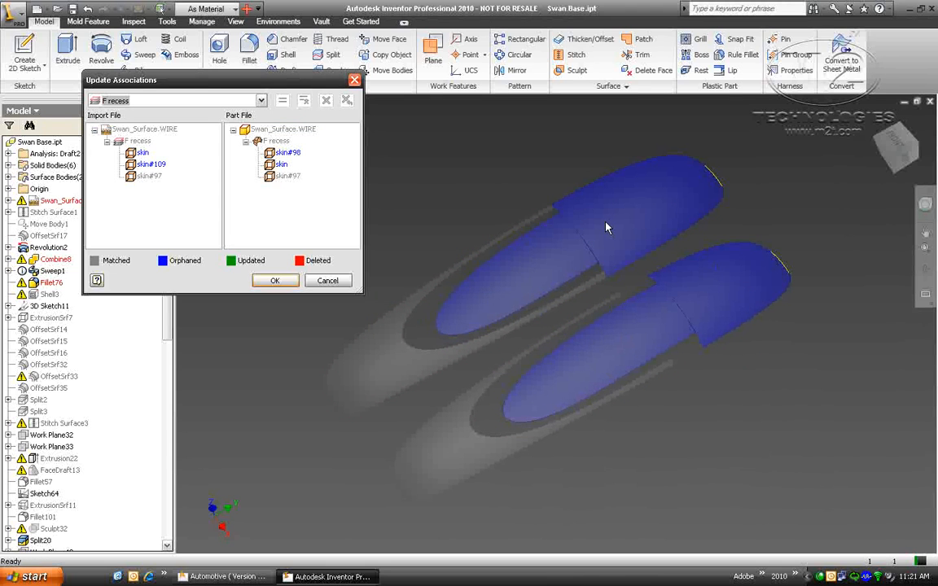
left_click(142, 152)
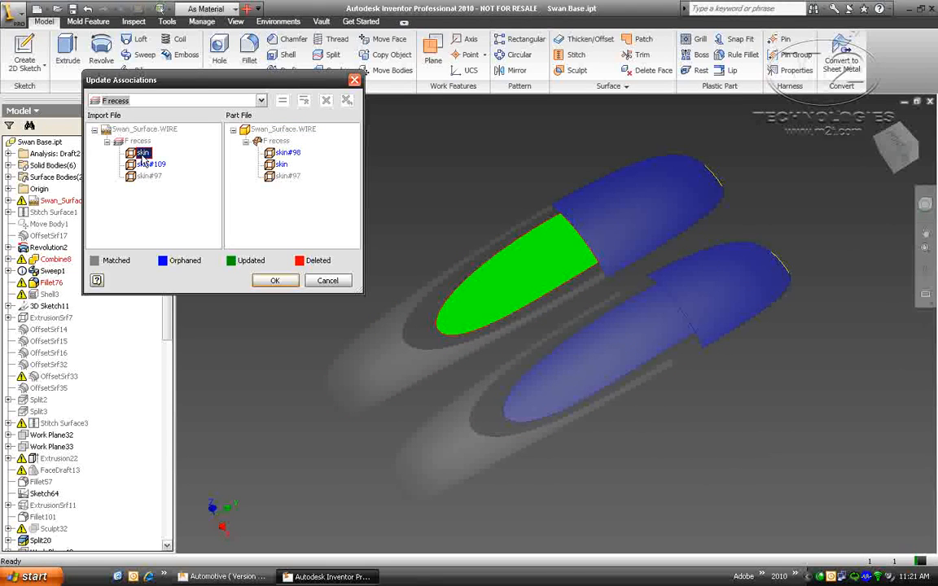
left_click(281, 164)
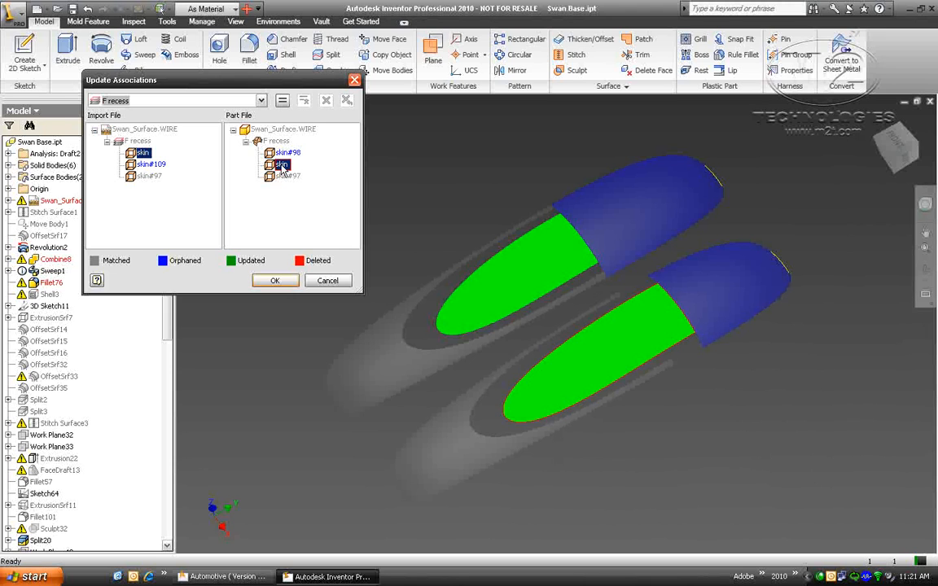
left_click(151, 164)
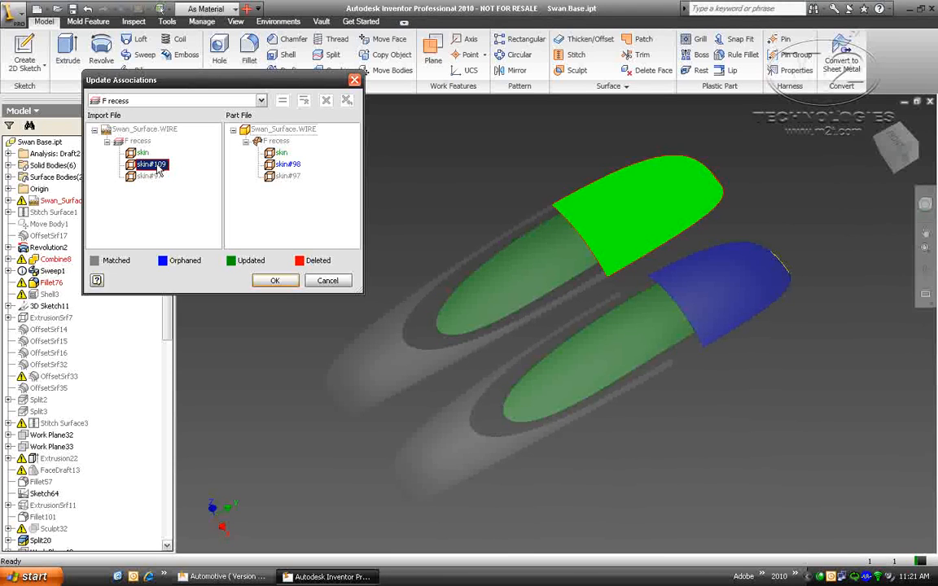
left_click(281, 165)
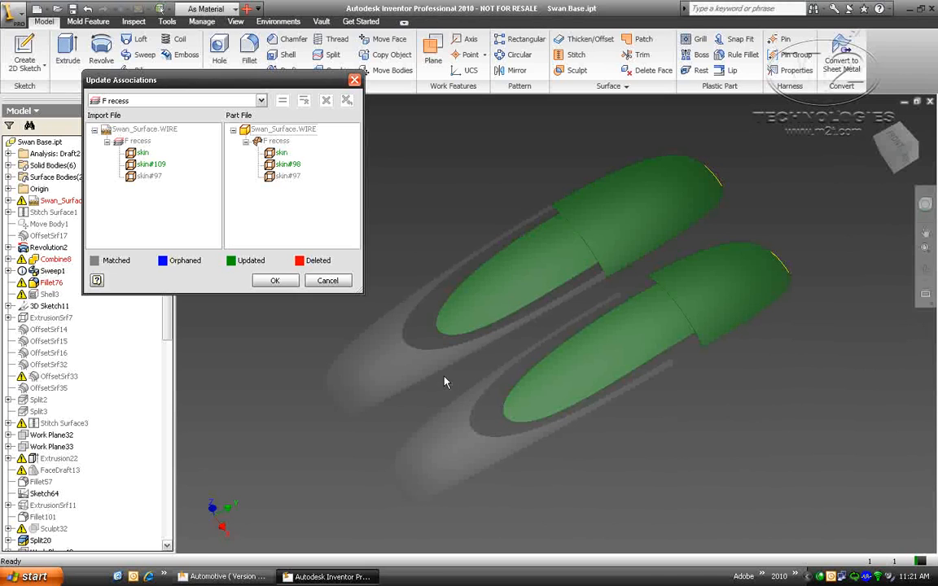
left_click(274, 280)
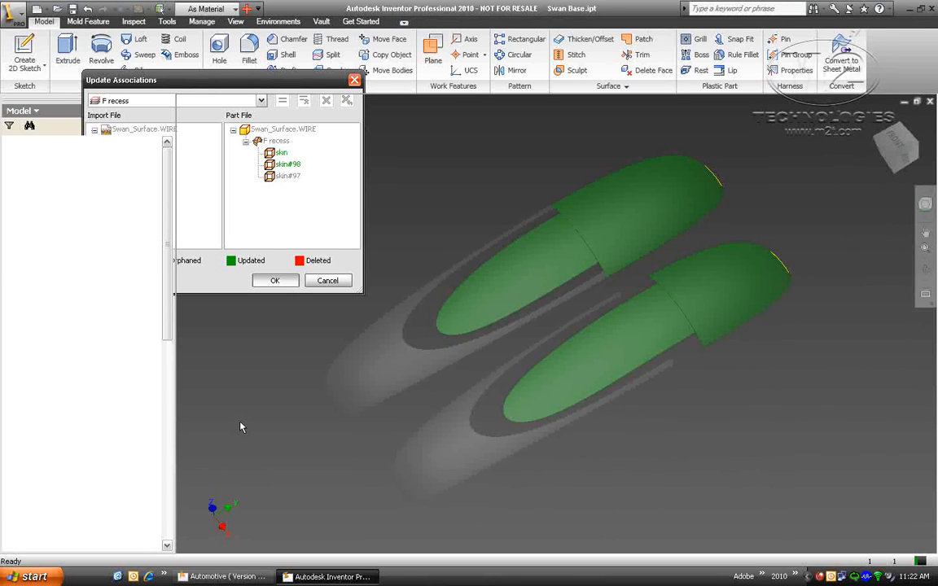
Step: Examine the rebuilt swan part, its full feature history and the recess surfaces around the hole on its upper face
mouse_move(894, 149)
left_mouse_down()
mouse_move(835, 180)
mouse_move(647, 326)
left_mouse_up()
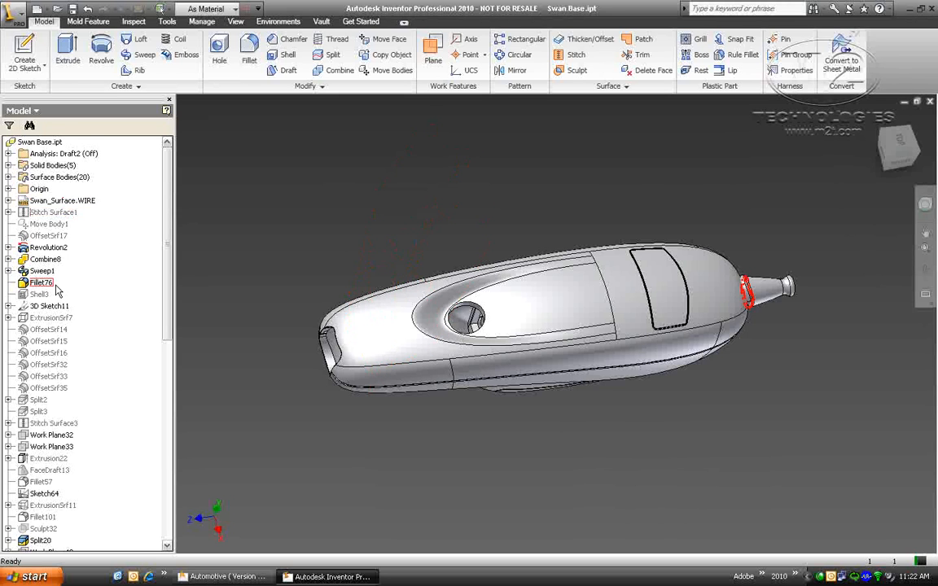
scroll(147, 480, "down", 15)
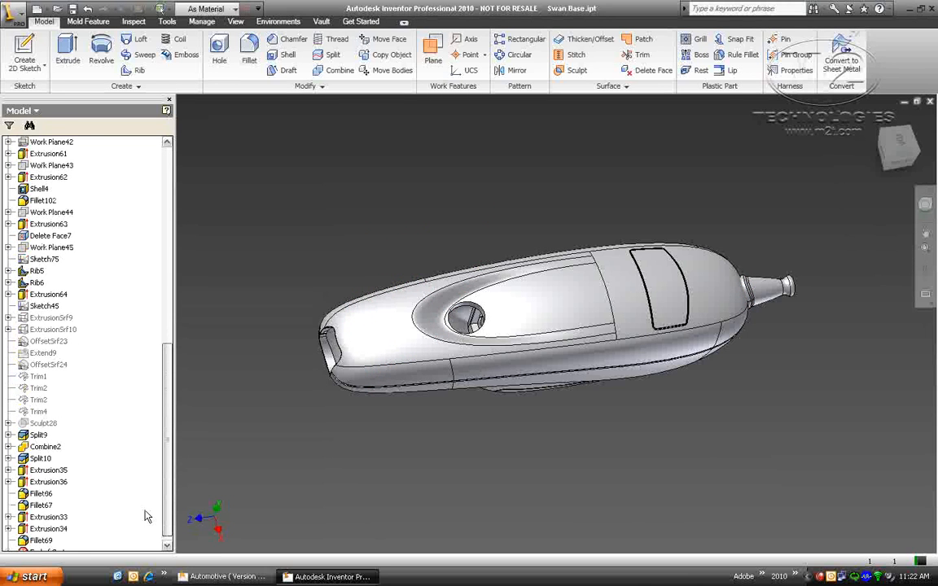
scroll(147, 517, "up", 15)
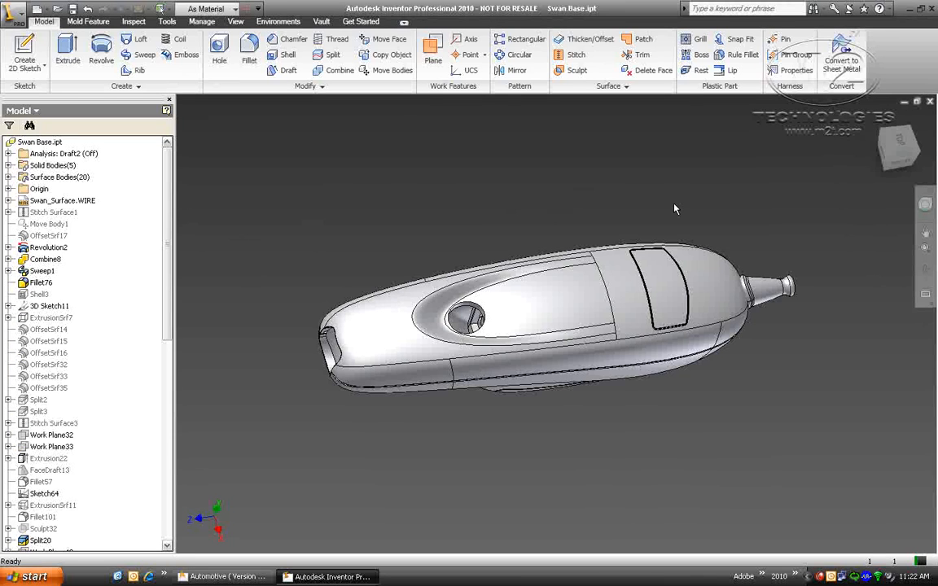
middle_click_drag(674, 208, 662, 209)
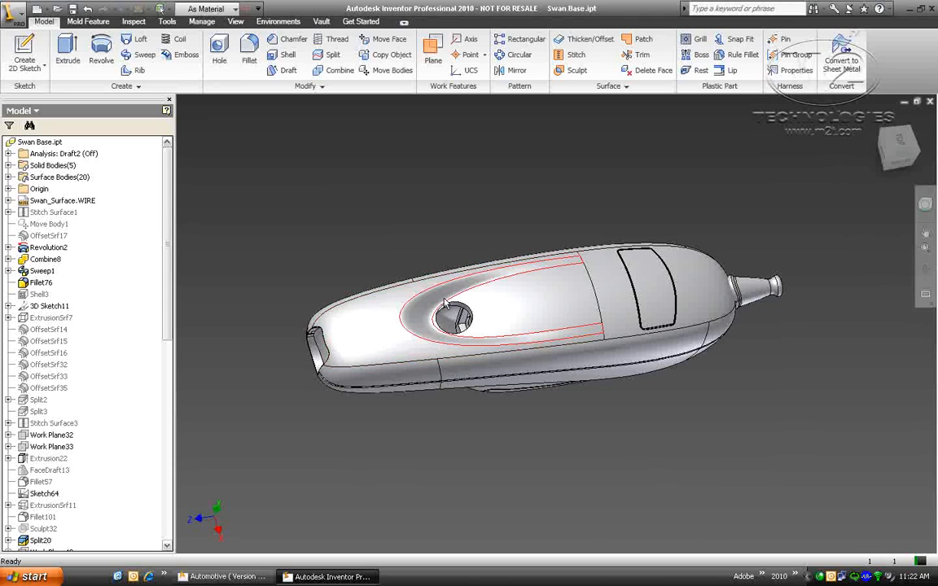
mouse_move(447, 306)
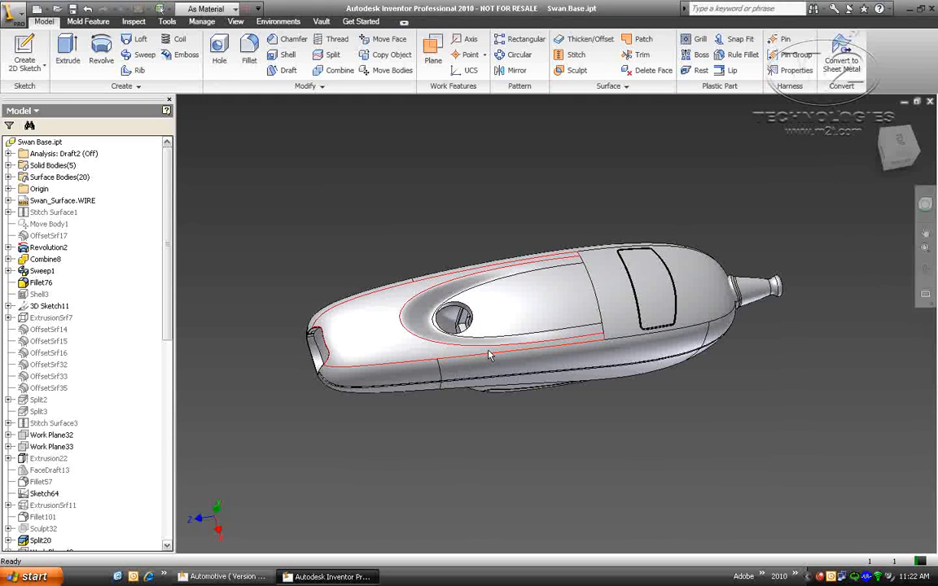
mouse_move(472, 346)
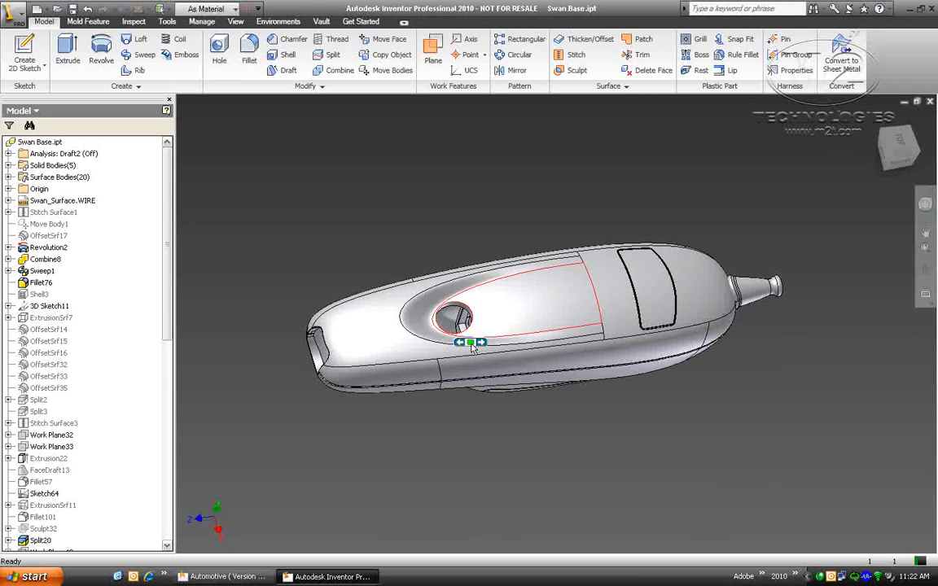
Step: Examine how Stitch Surface1 and Move Body1 place the imported surfaces on the swan body, viewing the part from several angles
left_click(65, 211)
left_click_drag(899, 148, 704, 331)
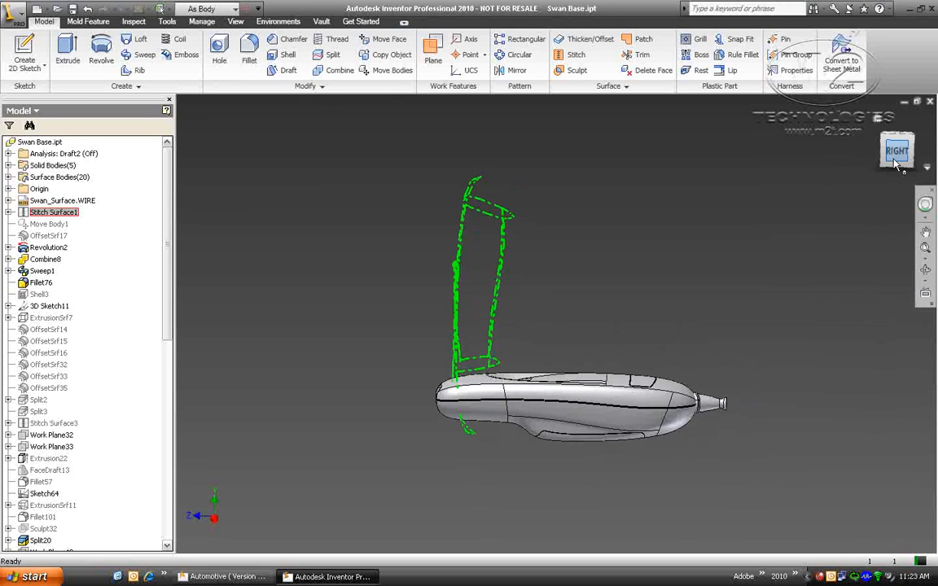
left_click_drag(894, 161, 900, 172)
scroll(705, 349, "down", 3)
middle_click_drag(706, 350, 733, 324)
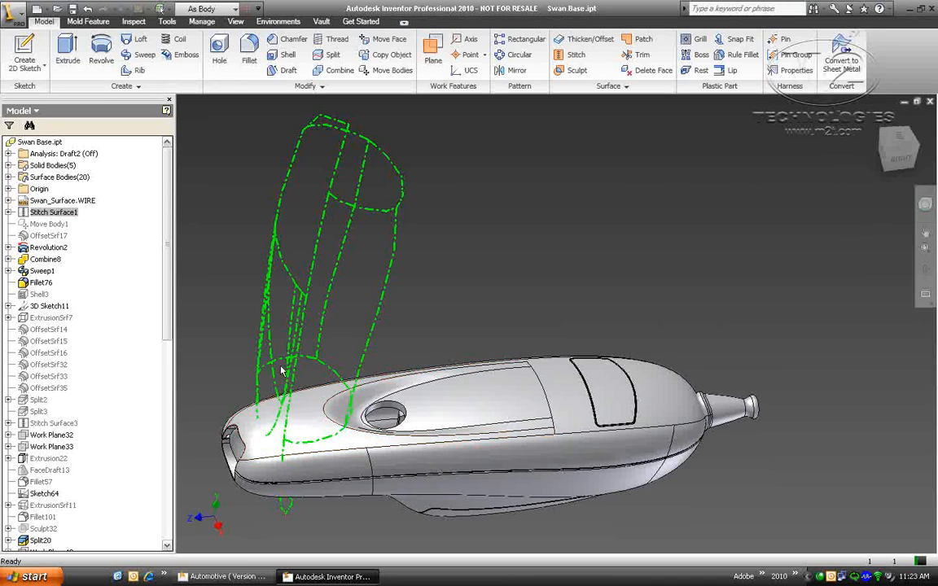
left_click(45, 225)
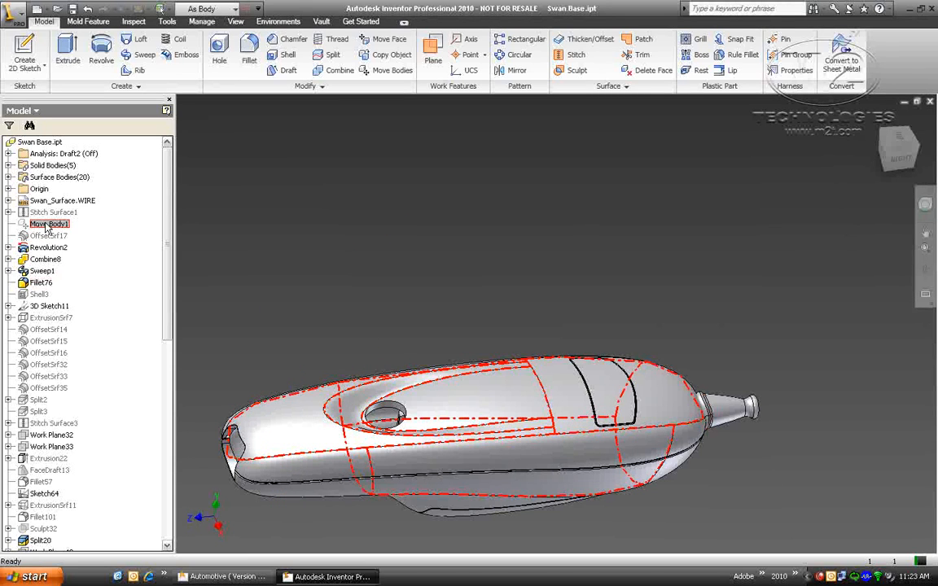
middle_click_drag(335, 330, 405, 286)
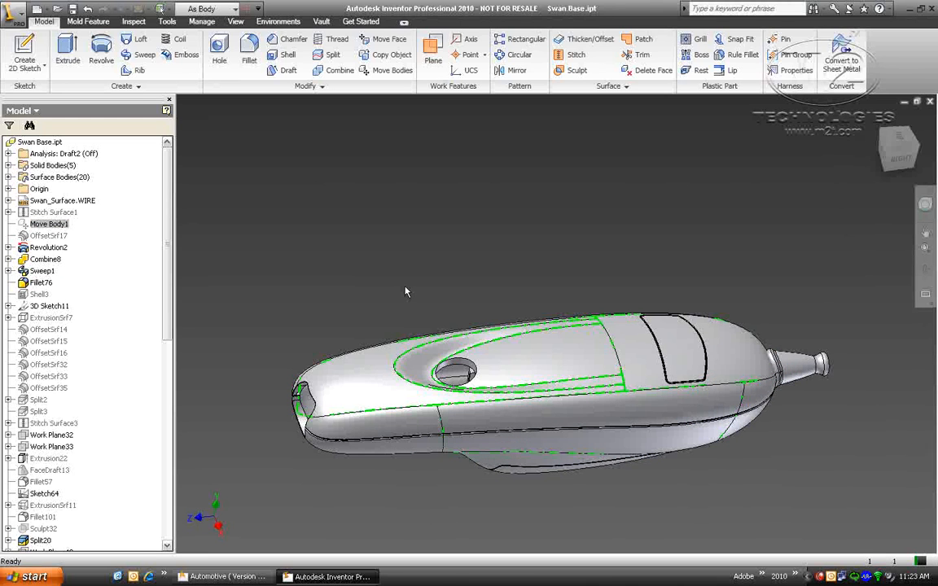
left_click(406, 286)
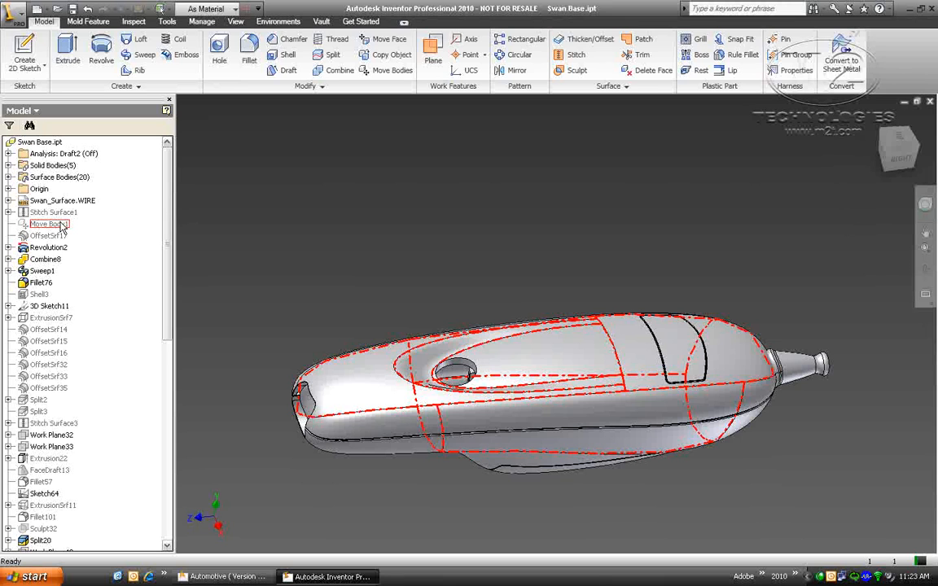
middle_click_drag(415, 243, 399, 223)
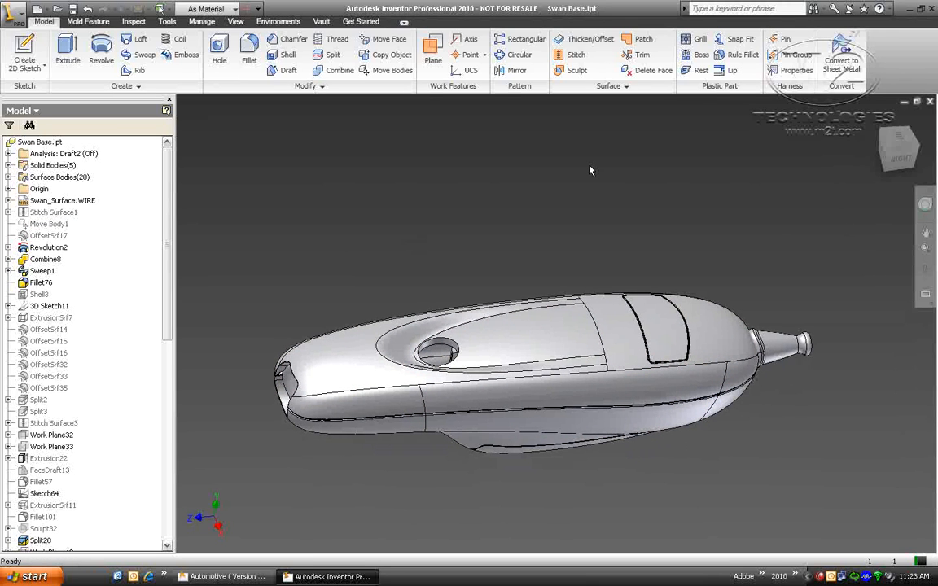
left_click_drag(167, 255, 257, 210)
mouse_move(426, 372)
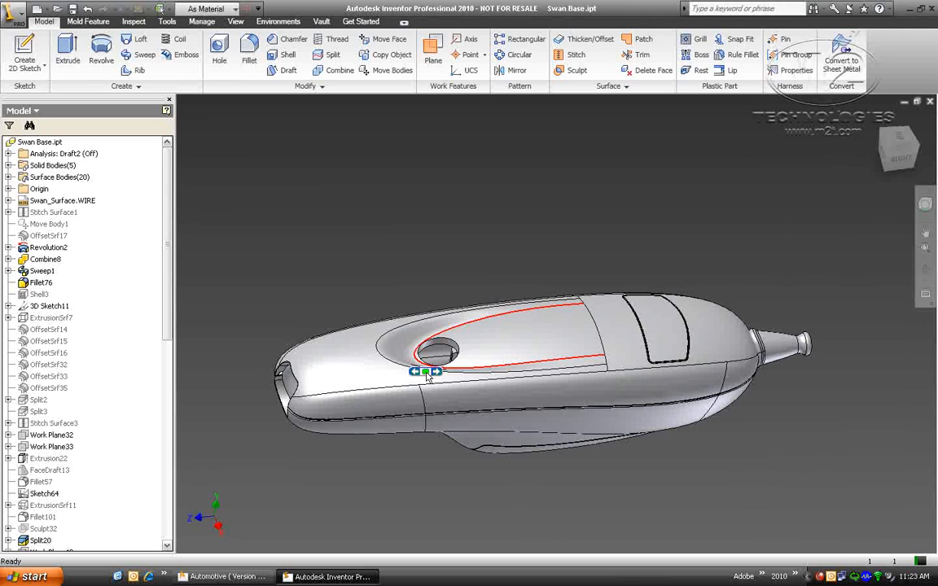
Step: Close Swan Base.ipt without saving the changes
left_click(929, 101)
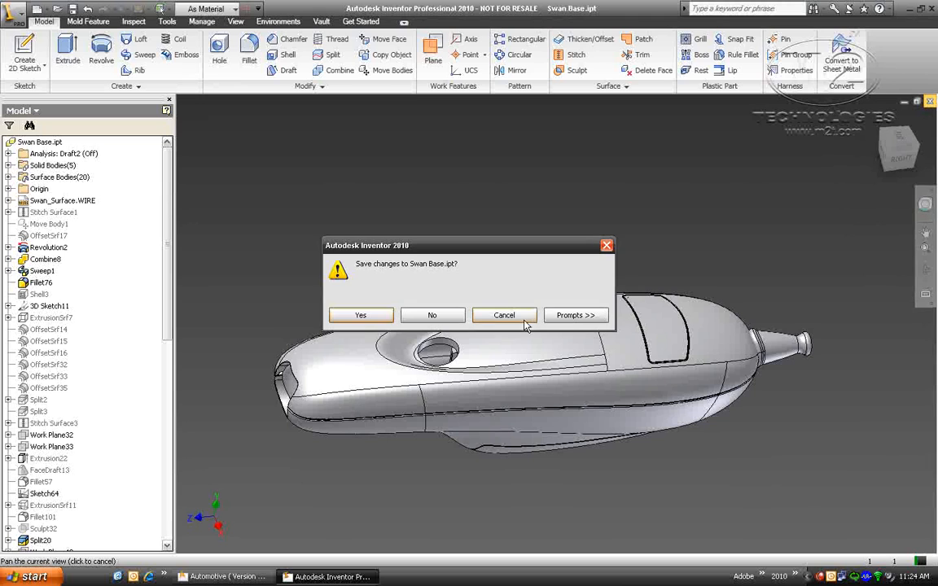
left_click(448, 316)
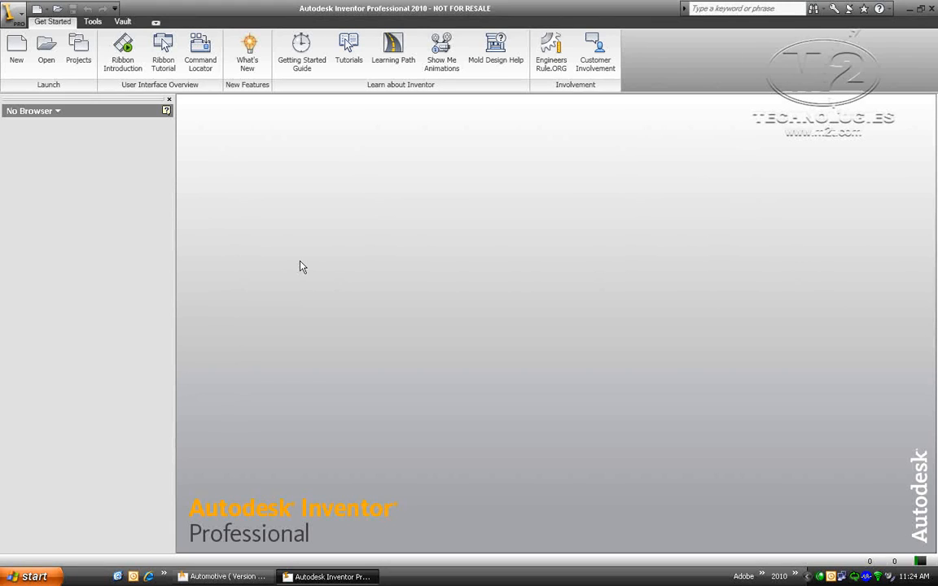
Step: Open Controller from Inv.ipt from the Desktop, inspect the shelled inside with its bosses, and close the part
left_click(47, 50)
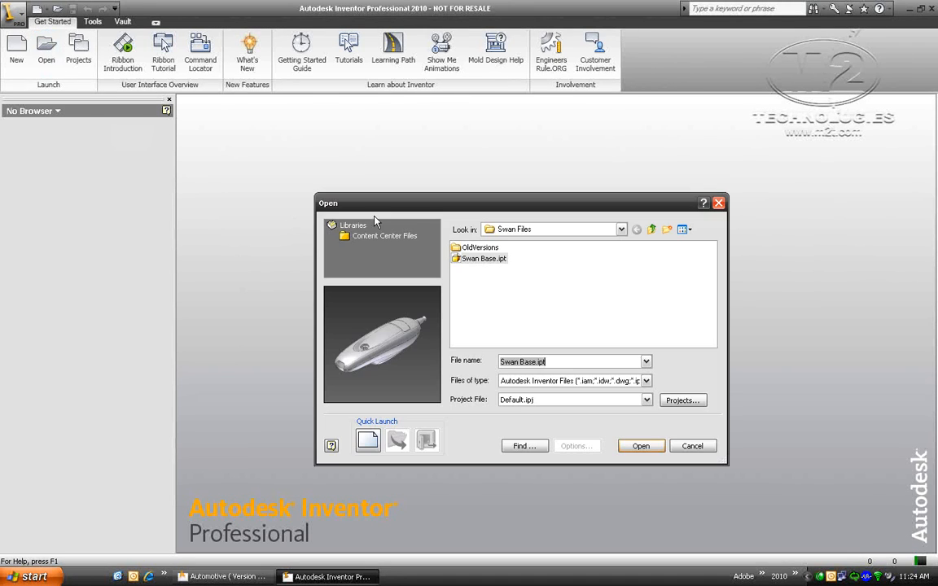
left_click(517, 230)
left_click(521, 243)
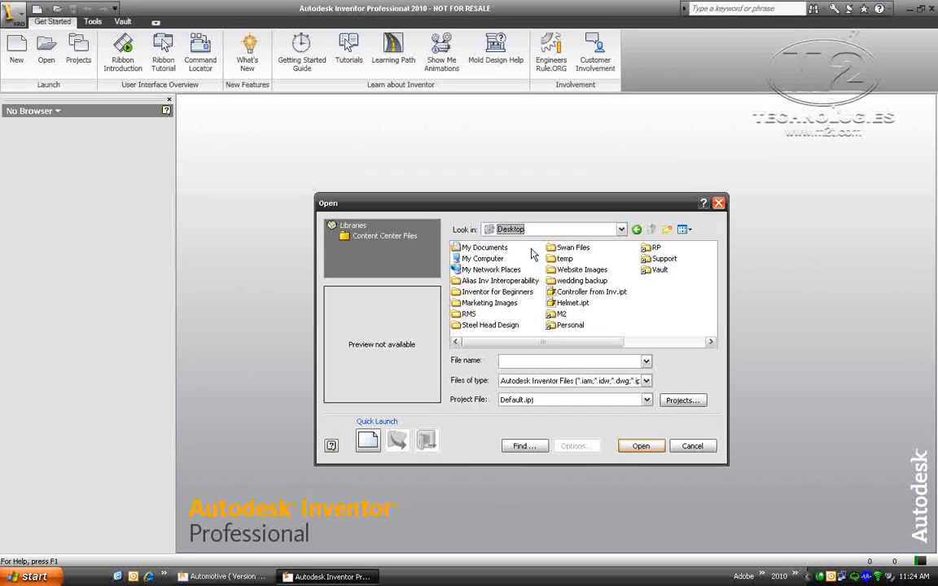
left_click(573, 294)
left_click(639, 446)
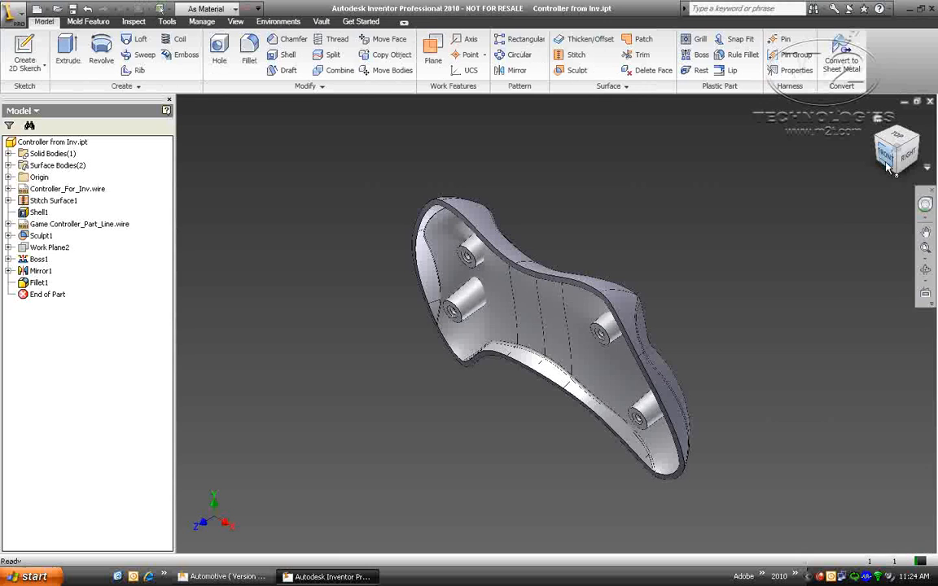
left_click(889, 167)
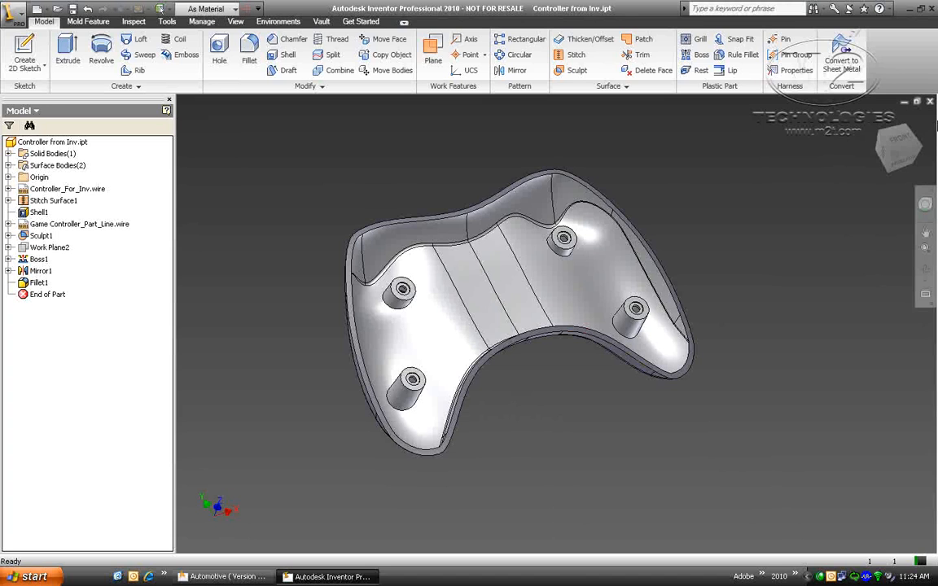
left_click(930, 101)
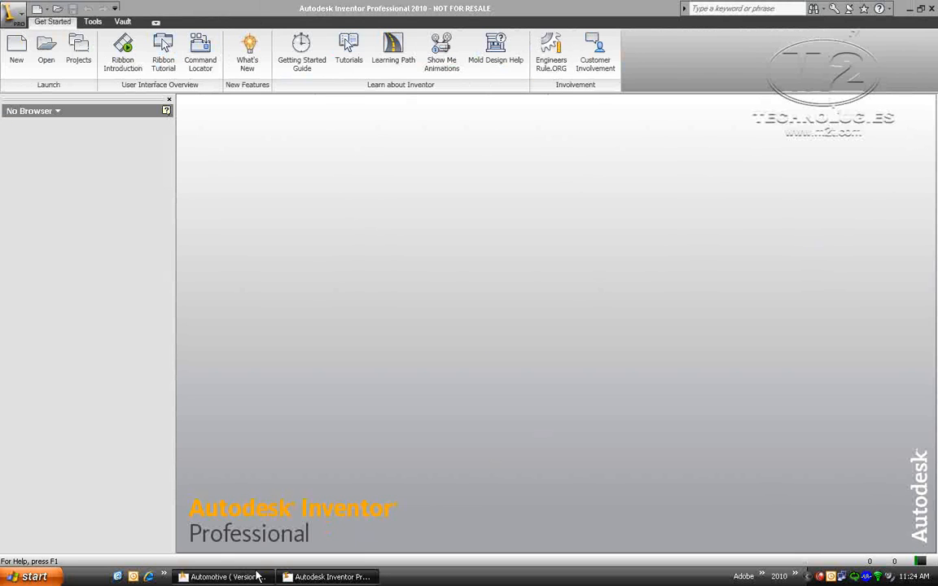
Step: Switch to Alias and open Controller_For_Inv.wire from the Desktop, deleting all existing objects, shaders, views and actions
left_click(257, 577)
left_click(22, 61)
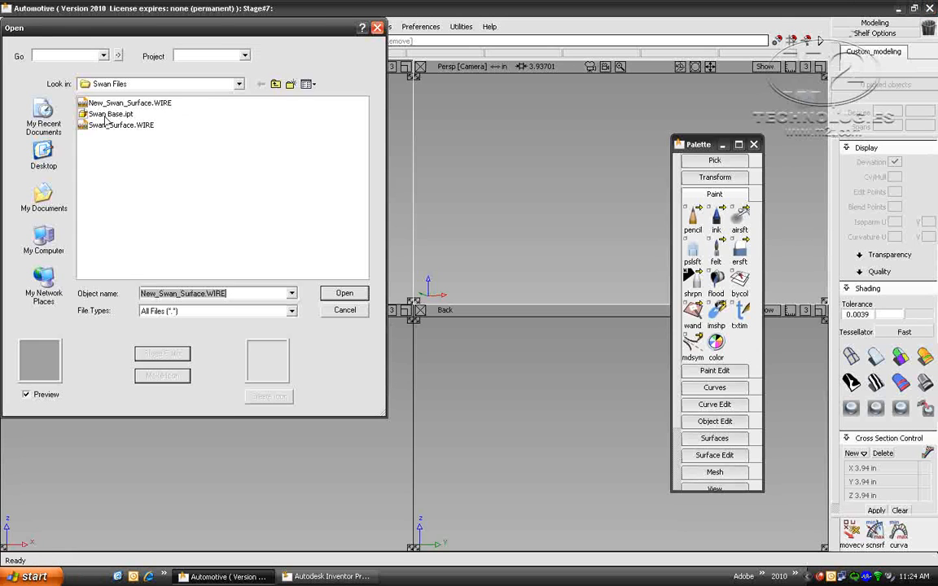
left_click(44, 154)
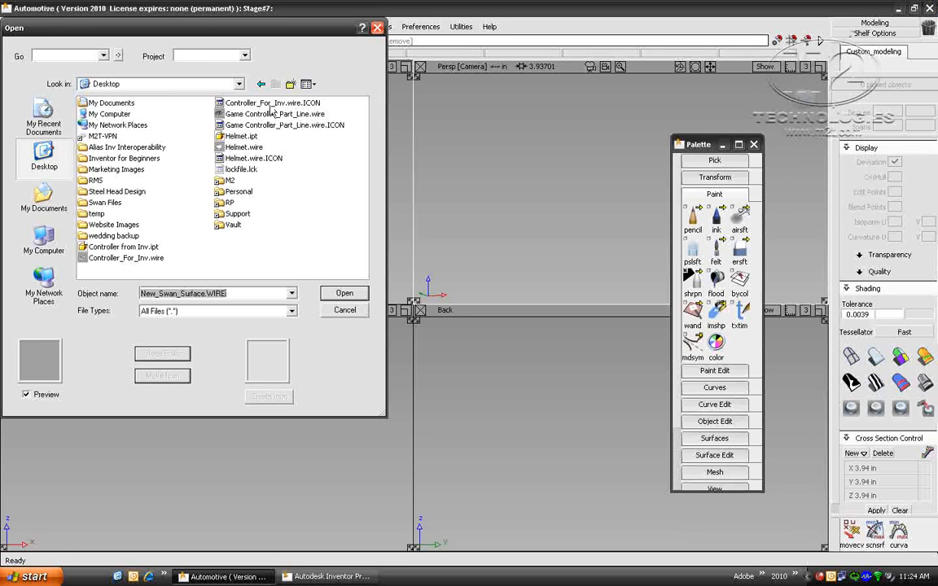
left_click(270, 104)
left_click(126, 258)
left_click(344, 294)
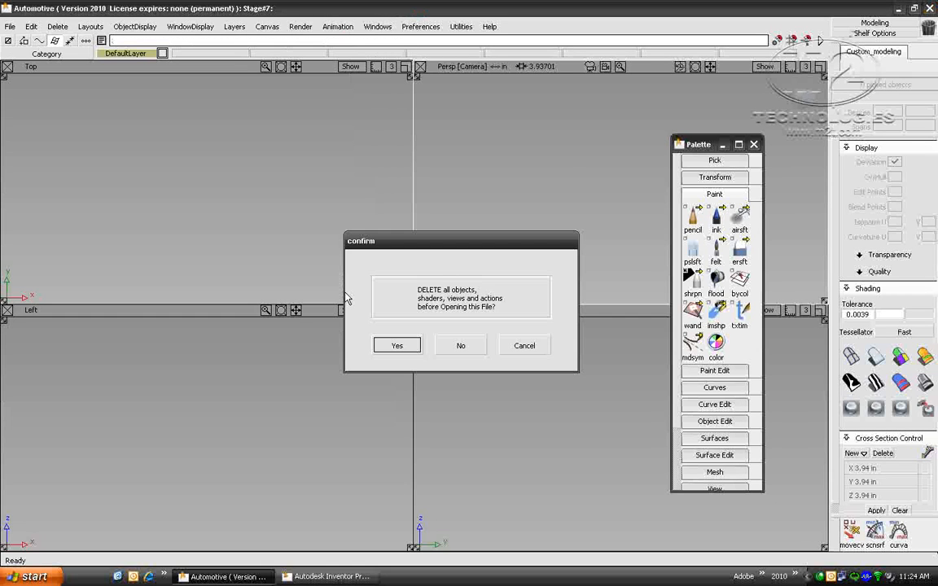
left_click(386, 343)
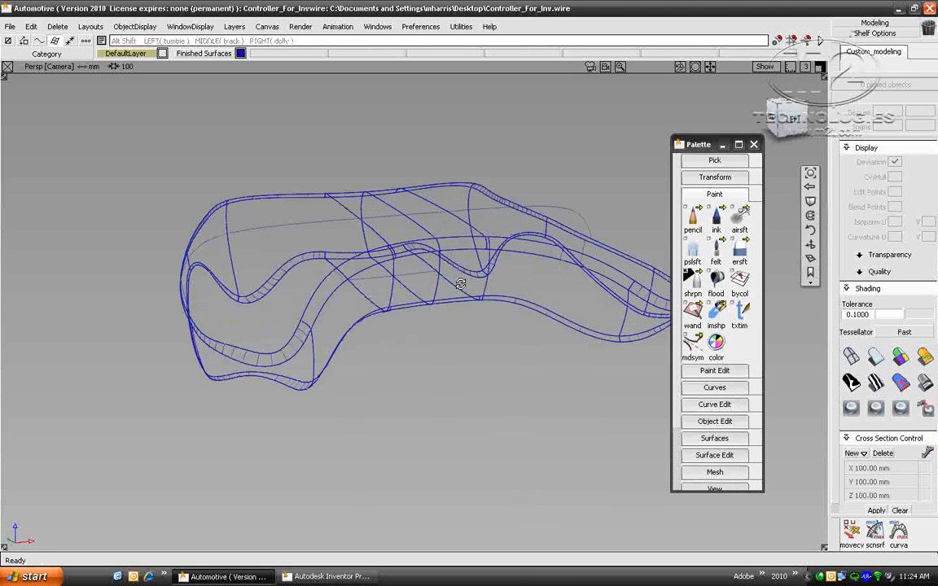
Step: Create a lattice rig around the game controller with all of its geometry as targets
left_click_drag(461, 284, 584, 433, "alt+shift")
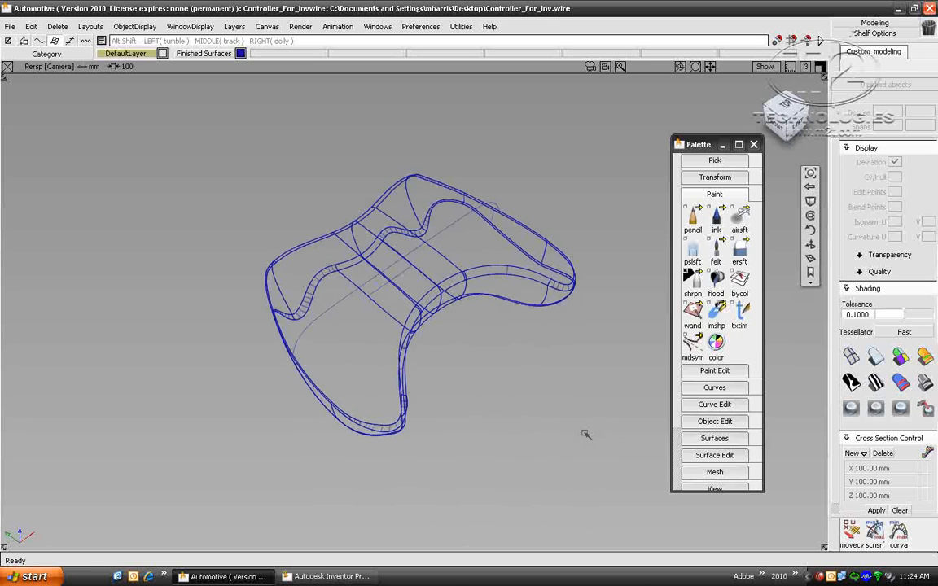
left_click(725, 421)
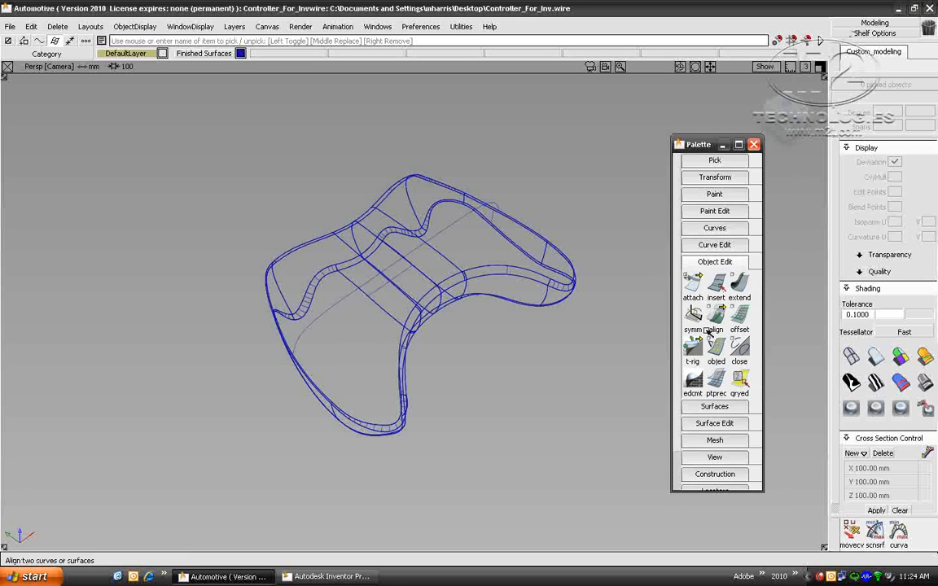
left_click_drag(693, 347, 738, 346)
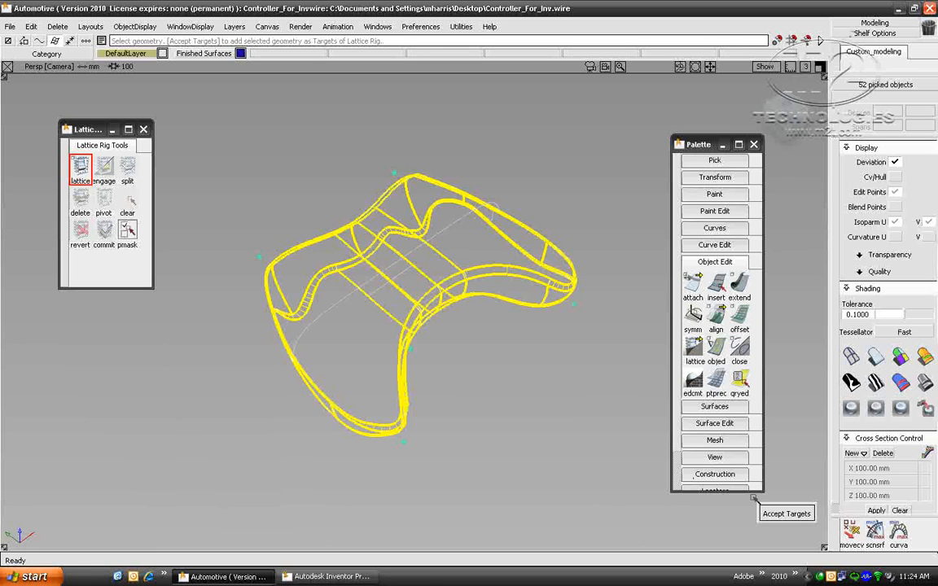
left_click(773, 512)
left_click_drag(432, 346, 578, 251, "alt+shift")
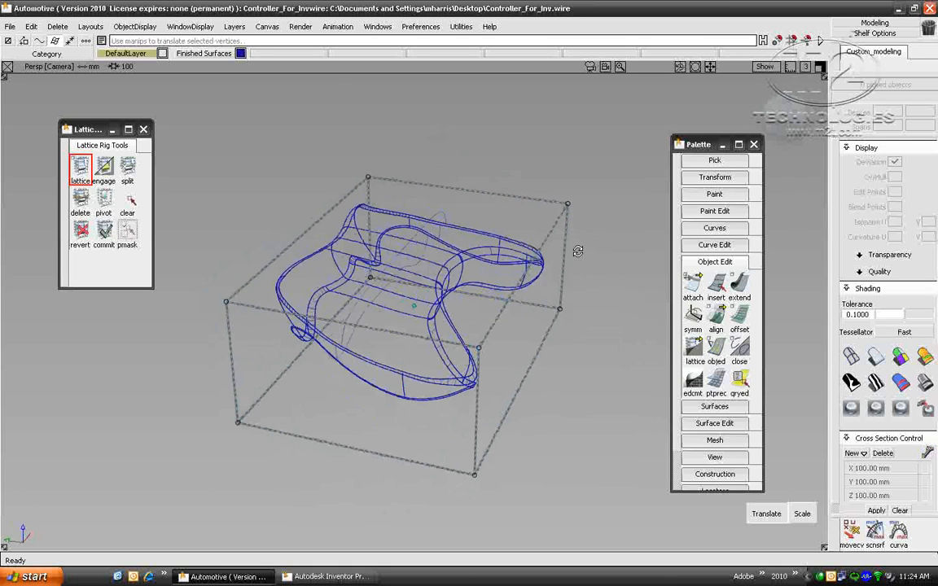
Step: Split the lattice box across its length near the ends of the controller's grips and accept the split
left_click(128, 170)
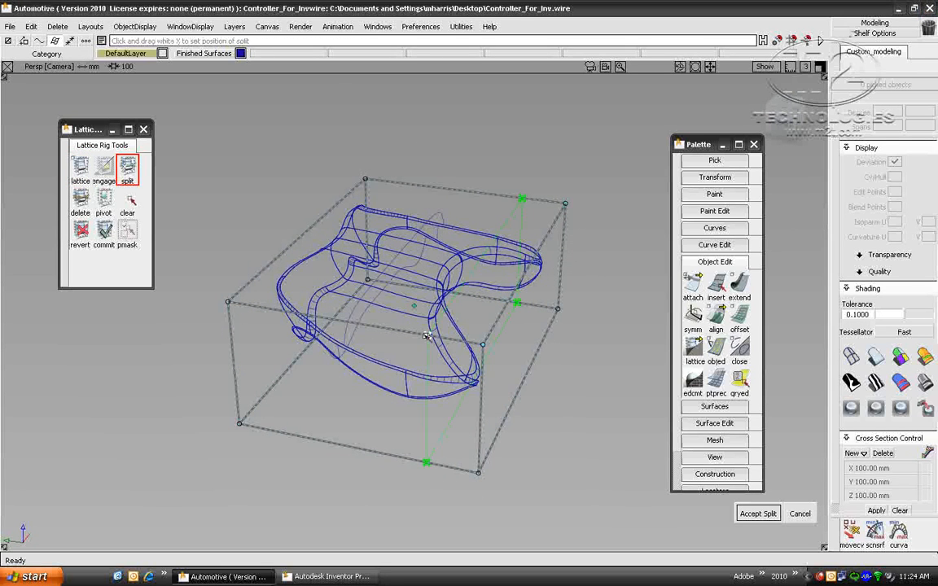
left_click_drag(427, 335, 415, 289, "alt+shift")
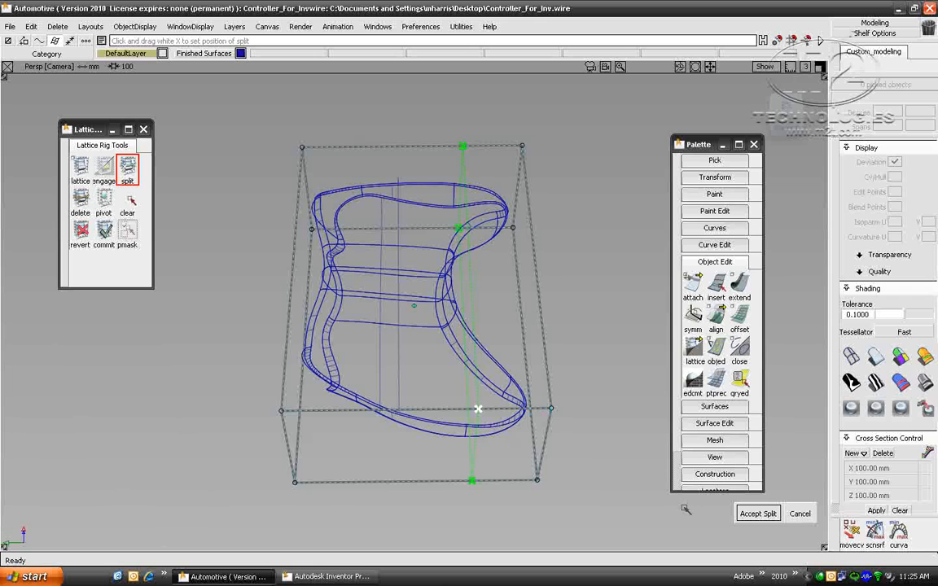
left_click(756, 514)
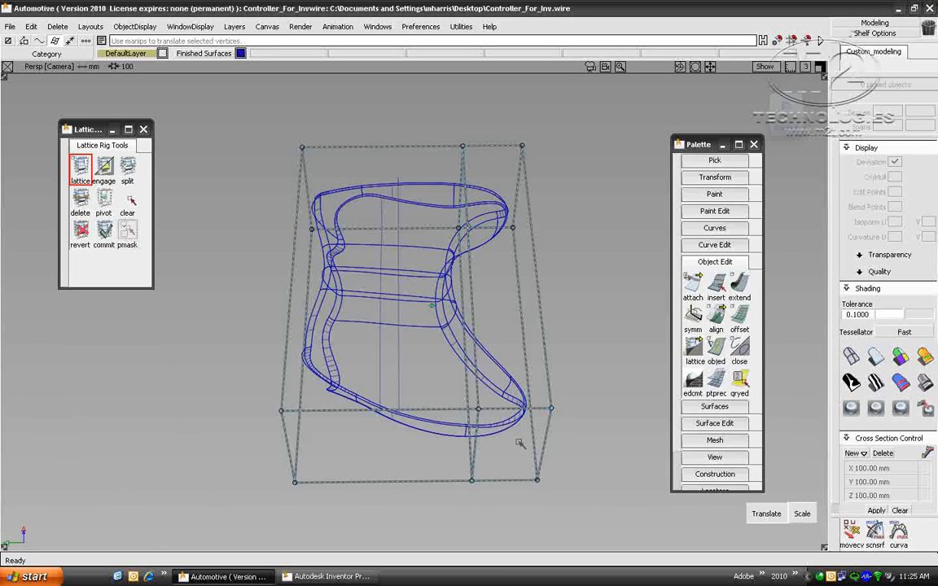
Step: Engage the lattice, scale its four corner vertices at the grip ends inward to bring the grips closer together, and commit the deformation
left_click_drag(483, 418, 488, 196, "alt+shift")
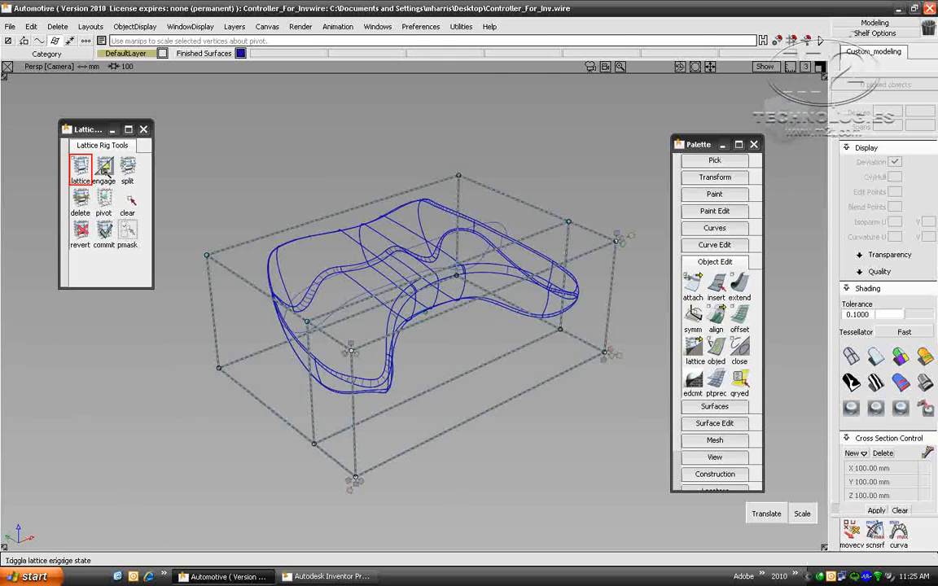
left_click(104, 169)
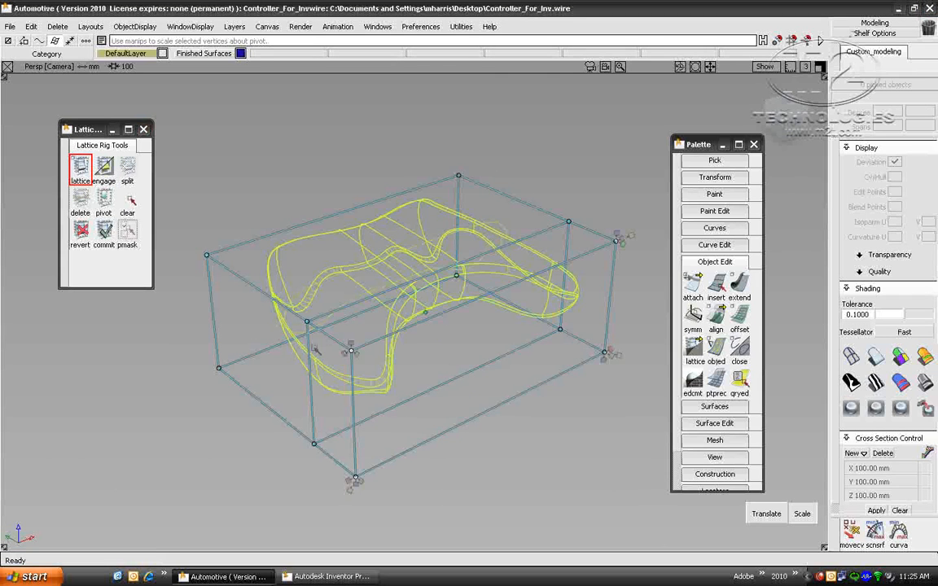
left_click_drag(323, 354, 365, 345)
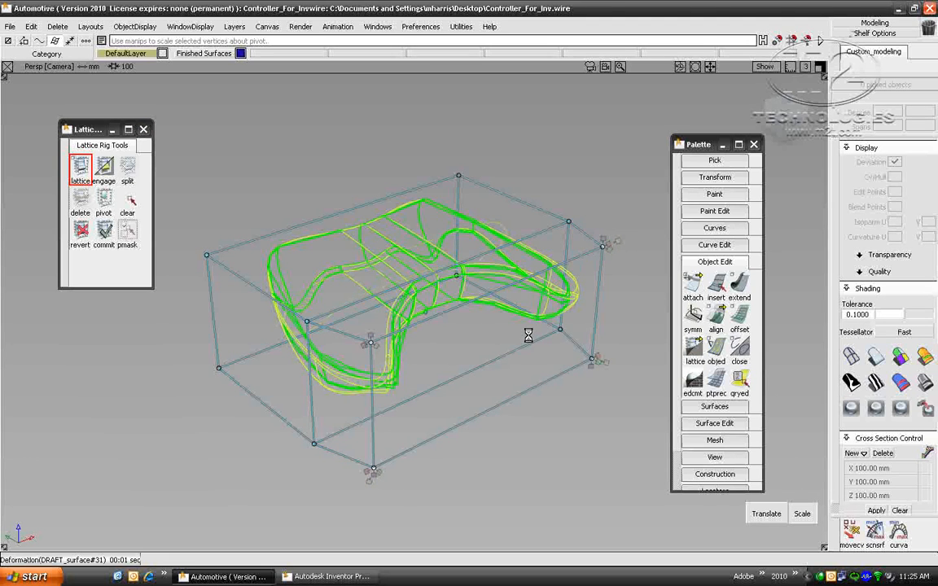
left_click_drag(529, 335, 574, 329, "alt+shift")
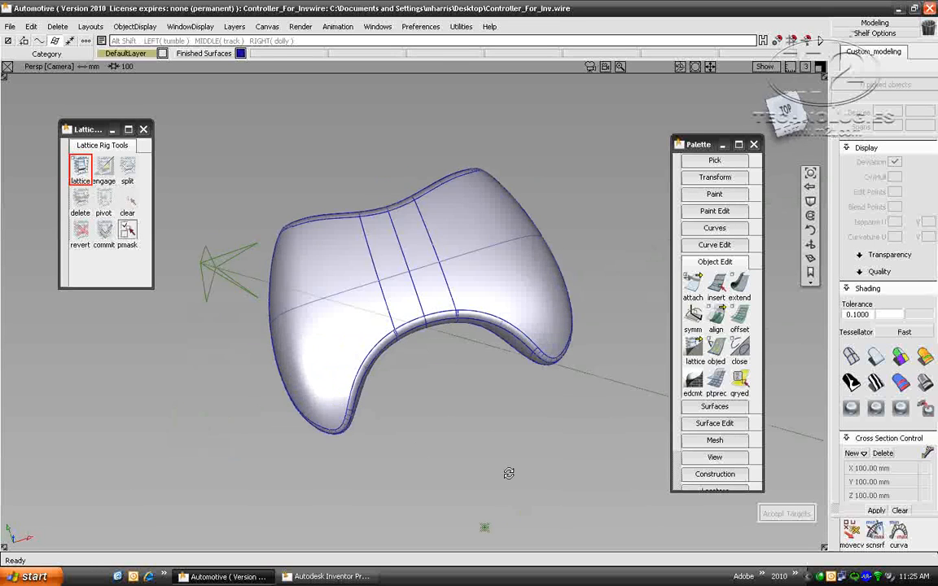
mouse_move(509, 473)
left_mouse_down("alt+shift")
mouse_move(492, 515)
mouse_move(476, 489)
left_mouse_up("alt+shift")
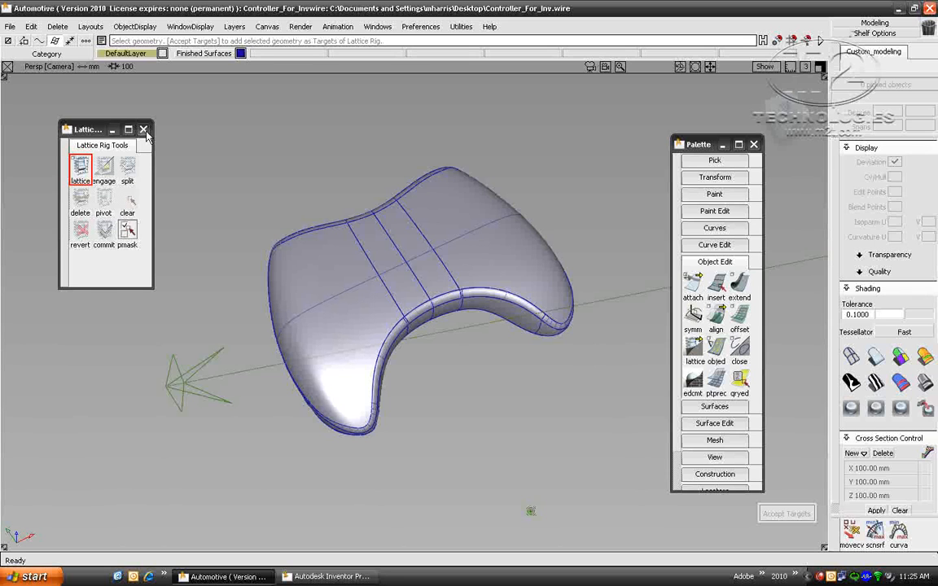
Step: Save the reshaped controller to Controller_For_Inv.wire and close the lattice rig tools
left_click(9, 26)
left_click(21, 95)
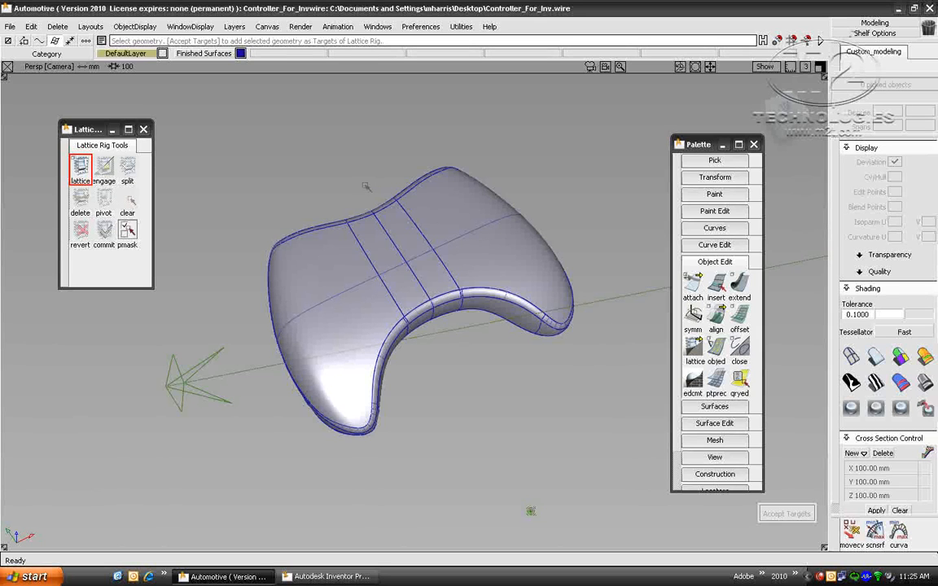
left_click(144, 129)
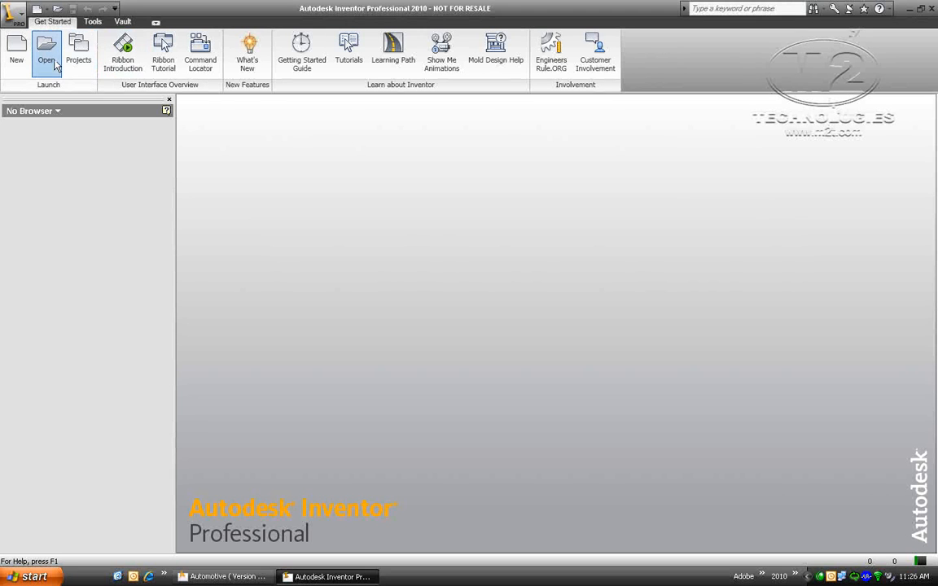
Step: In Inventor, reopen Controller from Inv.ipt from the Desktop and view its shelled inside with the four bosses
left_click(49, 59)
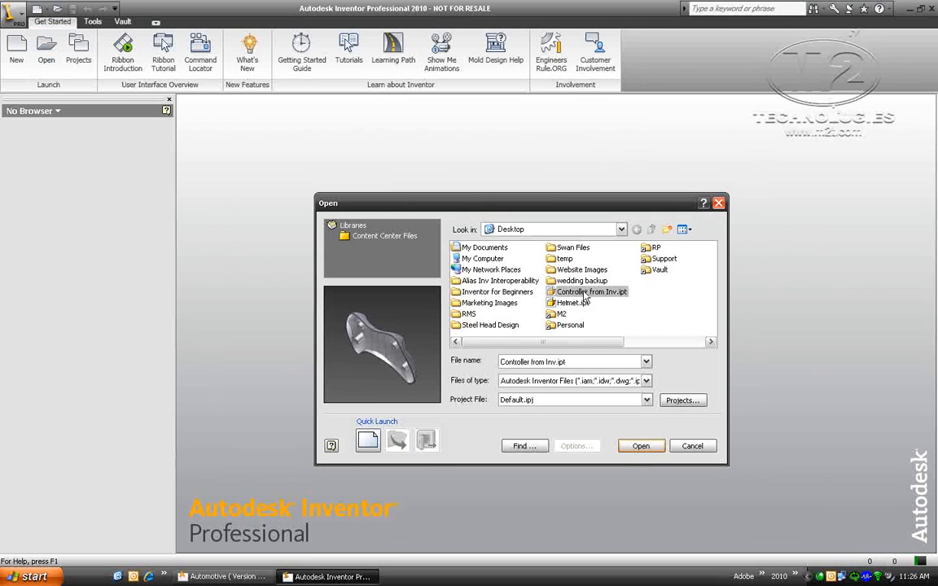
left_click(641, 446)
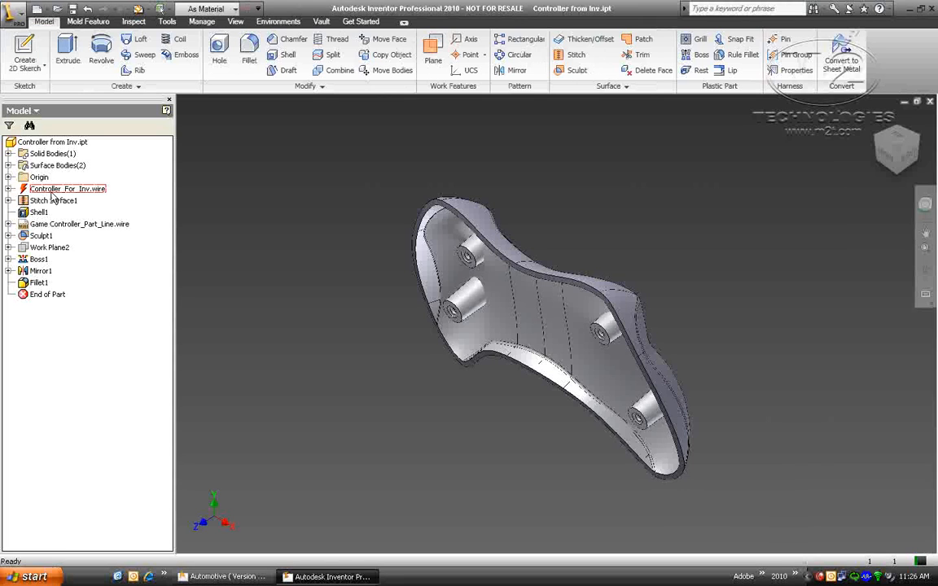
mouse_move(469, 358)
middle_mouse_down("shift")
mouse_move(557, 324)
mouse_move(562, 298)
mouse_move(488, 277)
middle_mouse_up("shift")
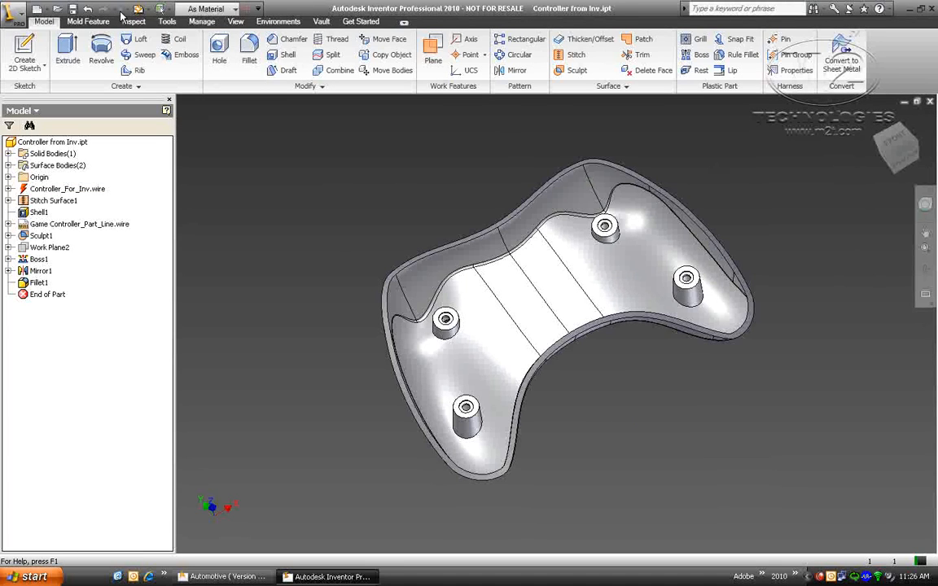
Step: Update the part from the changed Controller_For_Inv.wire and try to match its orphaned surfaces with Update Associations
left_click(137, 9)
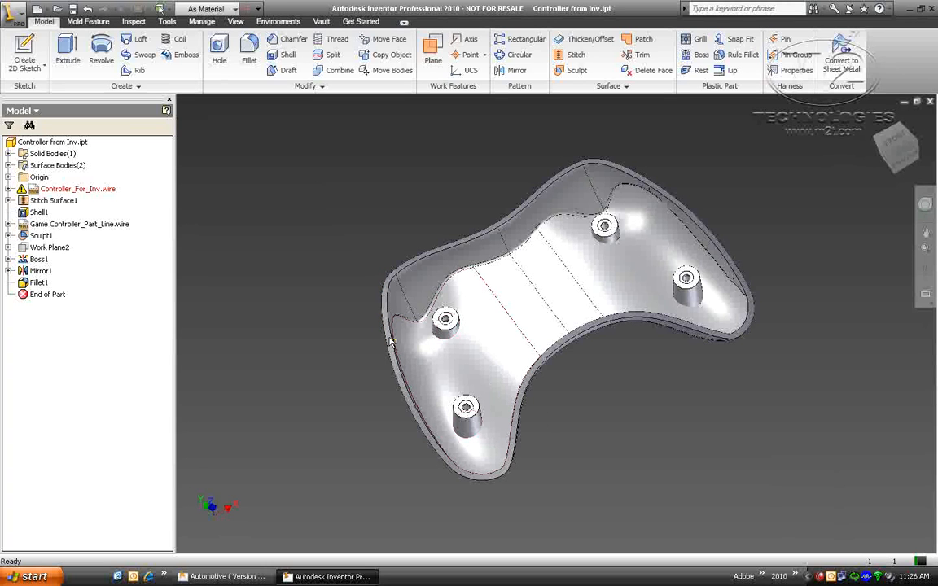
right_click(52, 192)
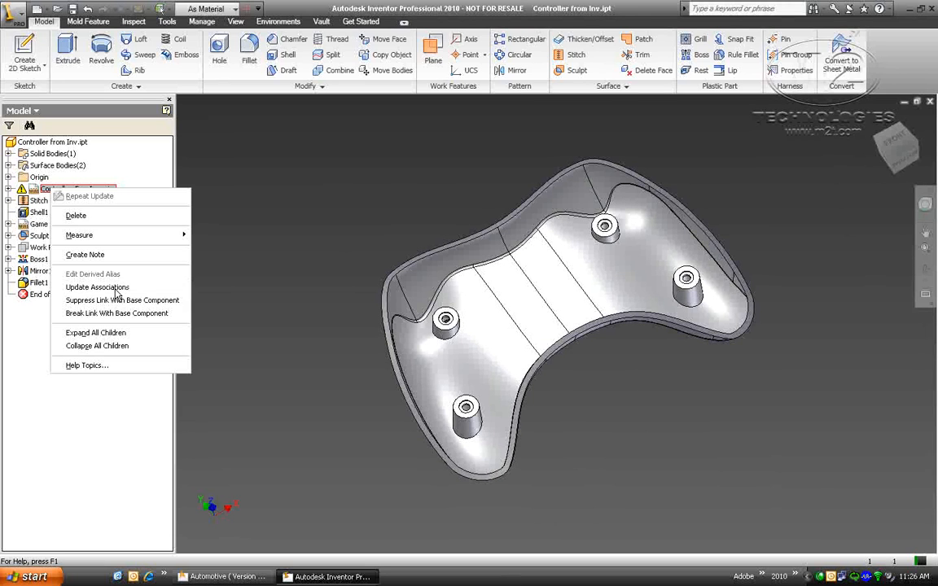
left_click(117, 292)
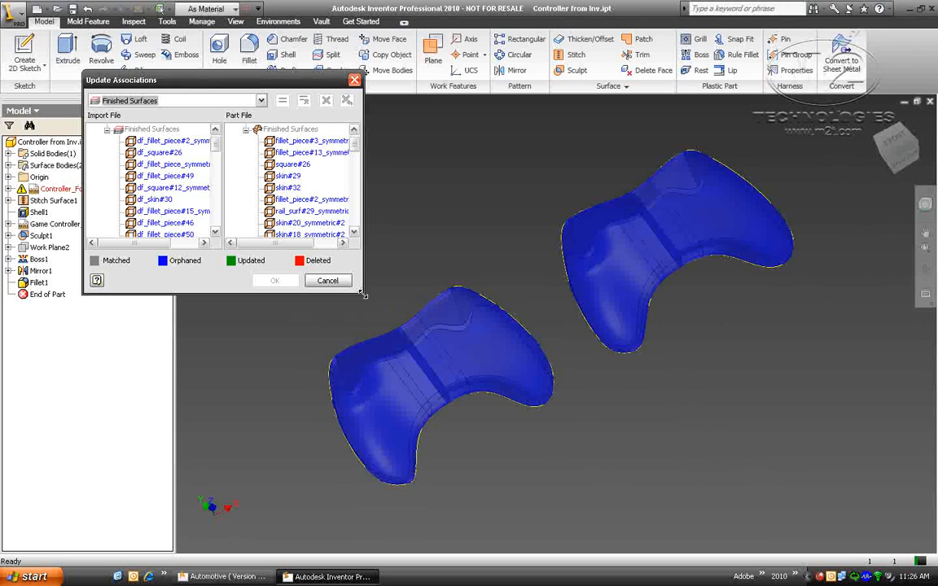
left_click_drag(364, 295, 429, 495)
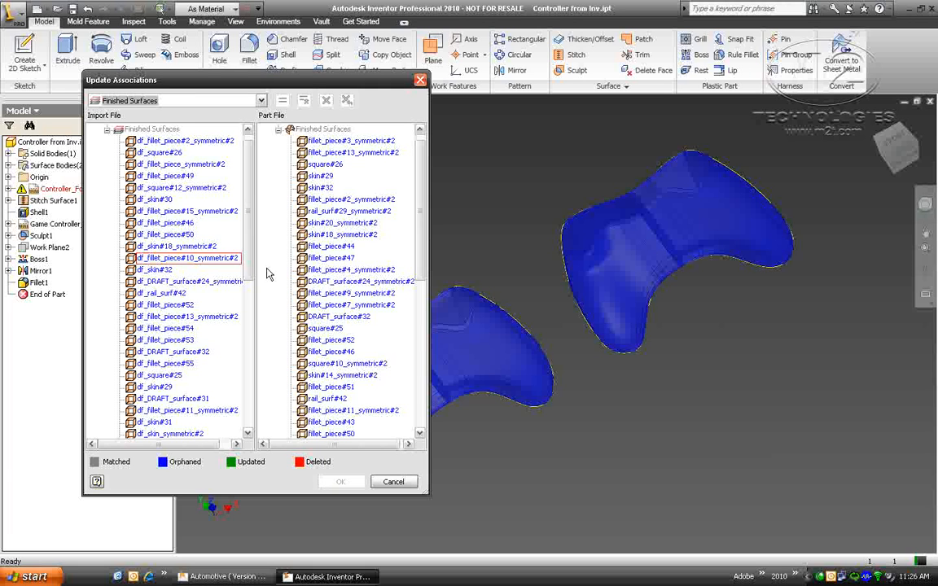
scroll(255, 215, "up", 1)
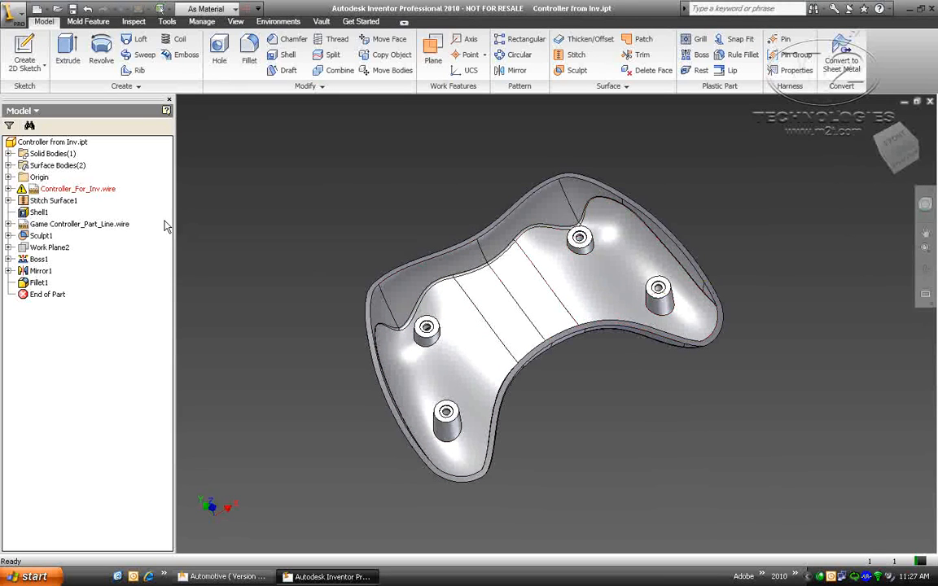
Step: Roll the End of Part marker back to directly after Controller_For_Inv.wire and delete that derived wire feature
left_click(79, 186)
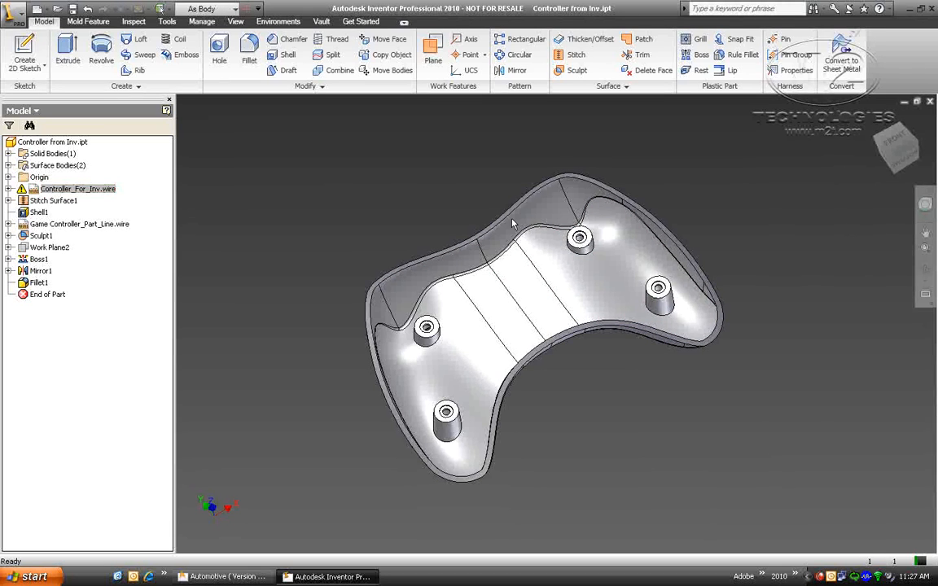
middle_click_drag(761, 204, 828, 187, "shift")
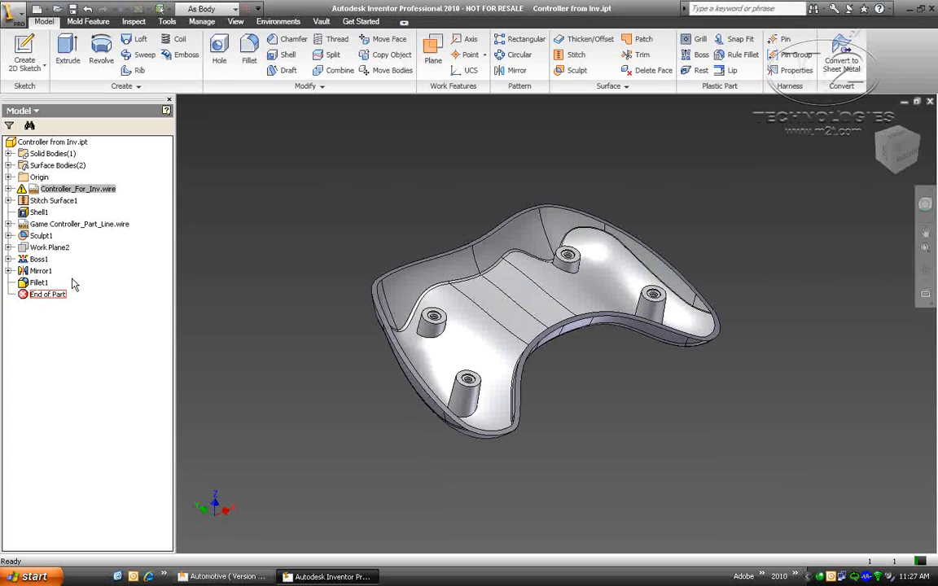
left_click_drag(57, 296, 62, 194)
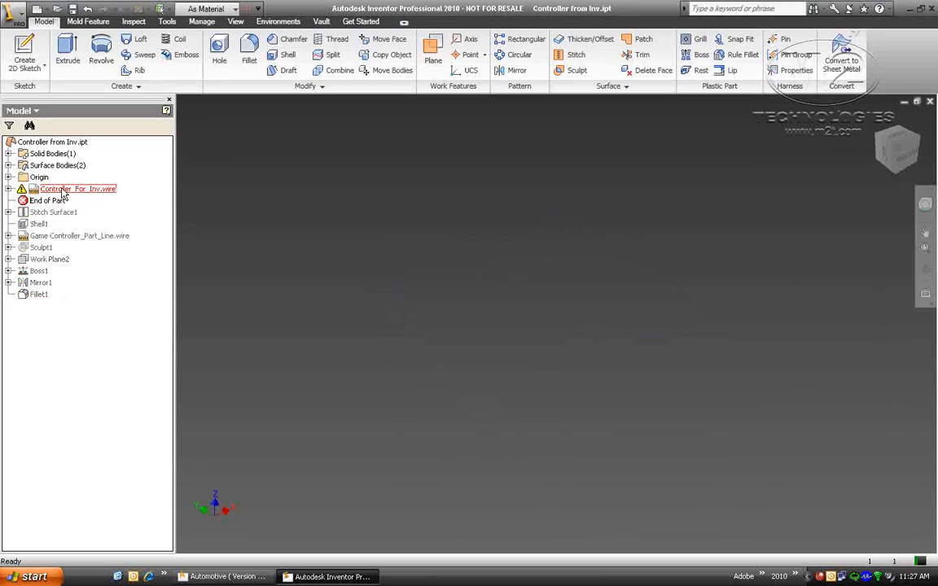
right_click(62, 194)
left_click(83, 214)
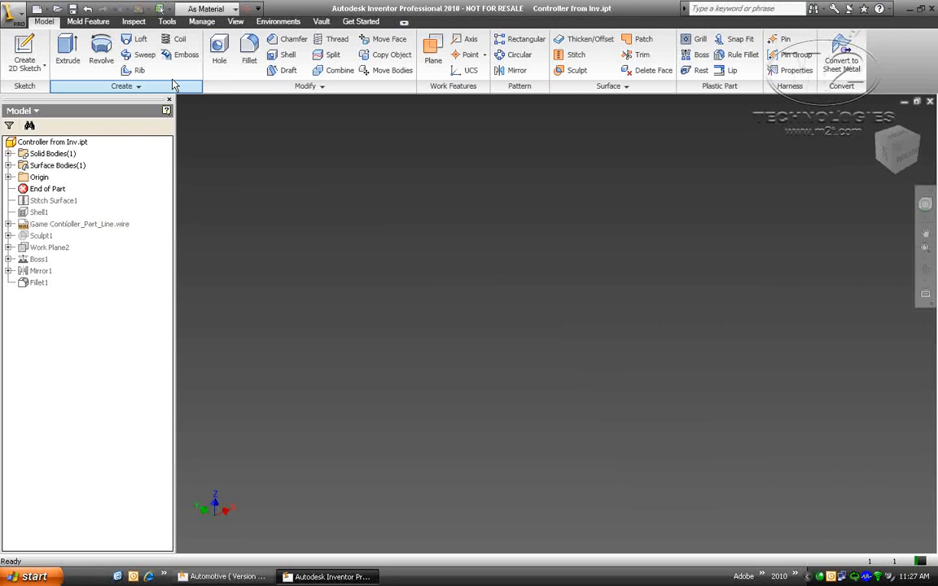
Step: Import Controller_For_Inv.wire from the Desktop as a derived Alias feature, including its Finished Surfaces
left_click(201, 21)
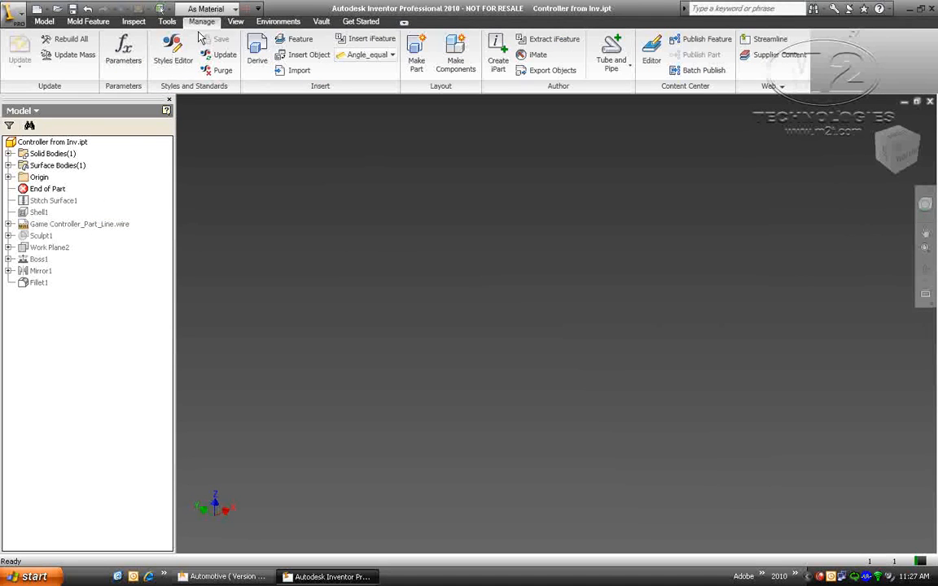
left_click(296, 71)
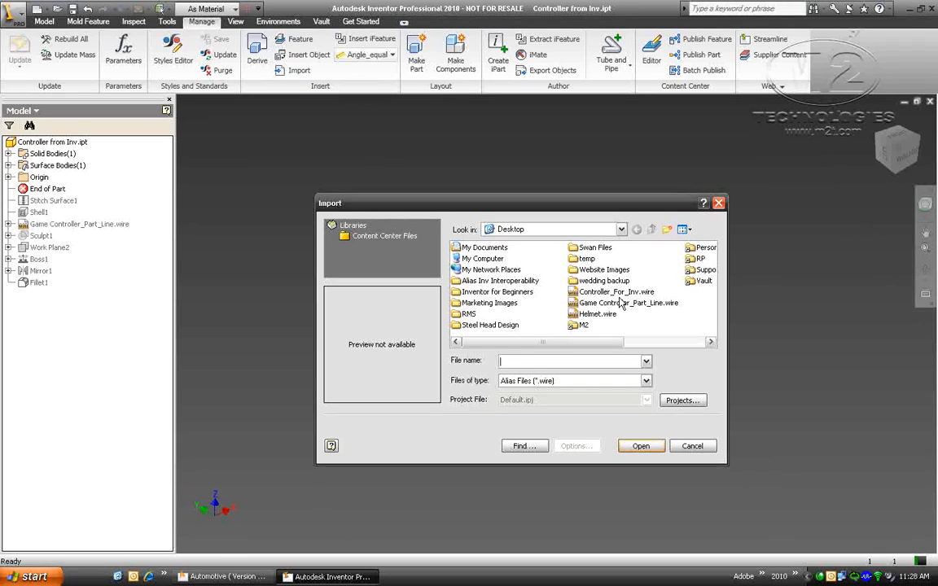
left_click(616, 293)
left_click(628, 444)
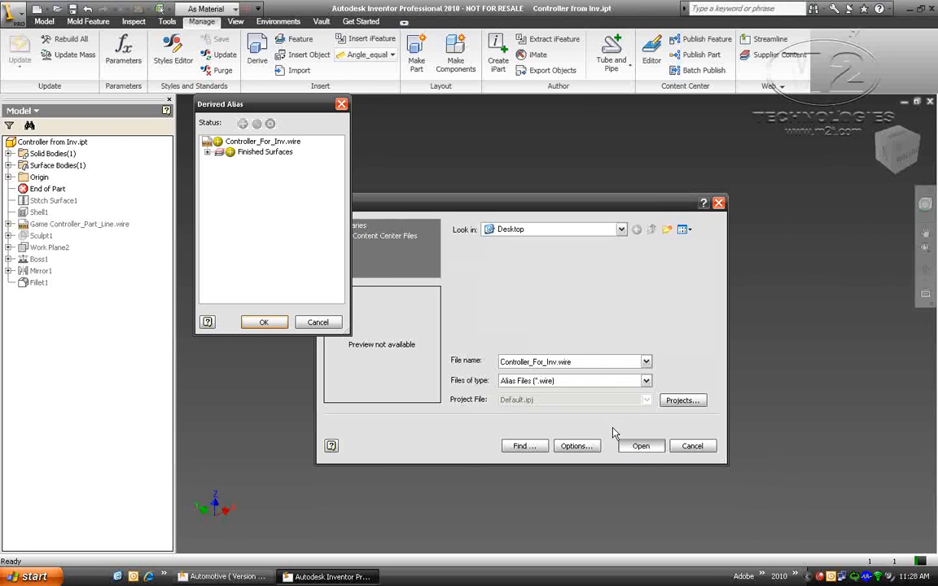
left_click(887, 154)
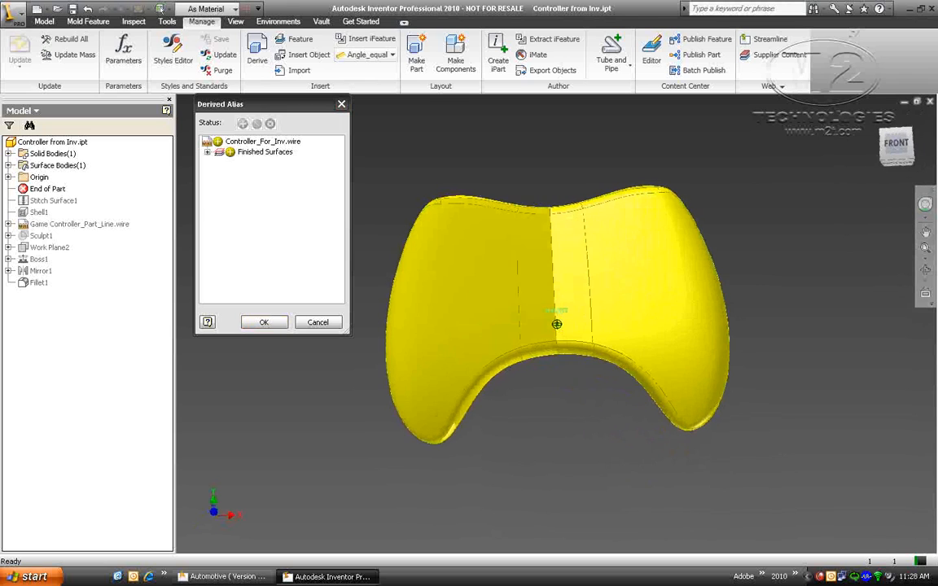
left_click(265, 323)
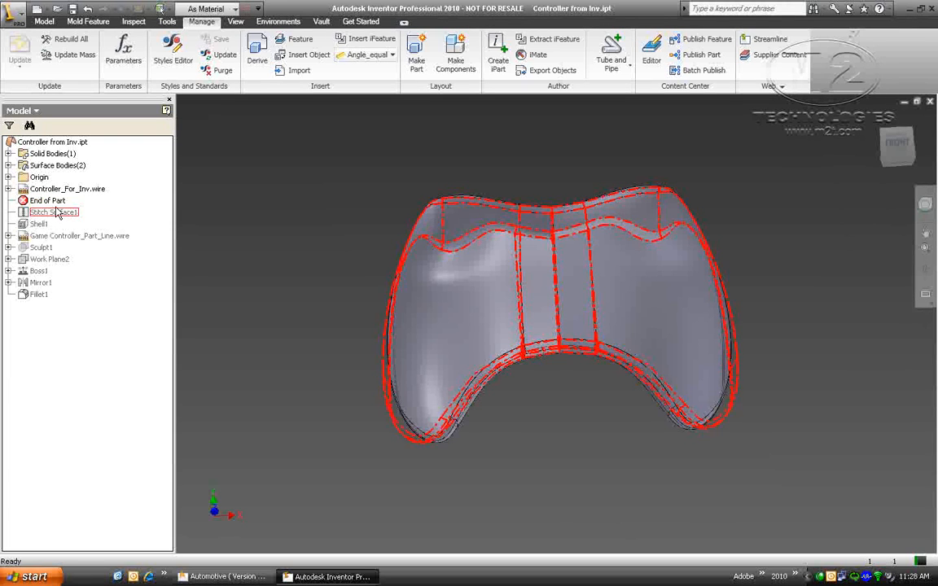
Step: Move the End of Part marker below Stitch Surface1, accept its error, and restitch it from the imported controller surfaces at 0.010 in maximum tolerance
left_click_drag(48, 200, 52, 192)
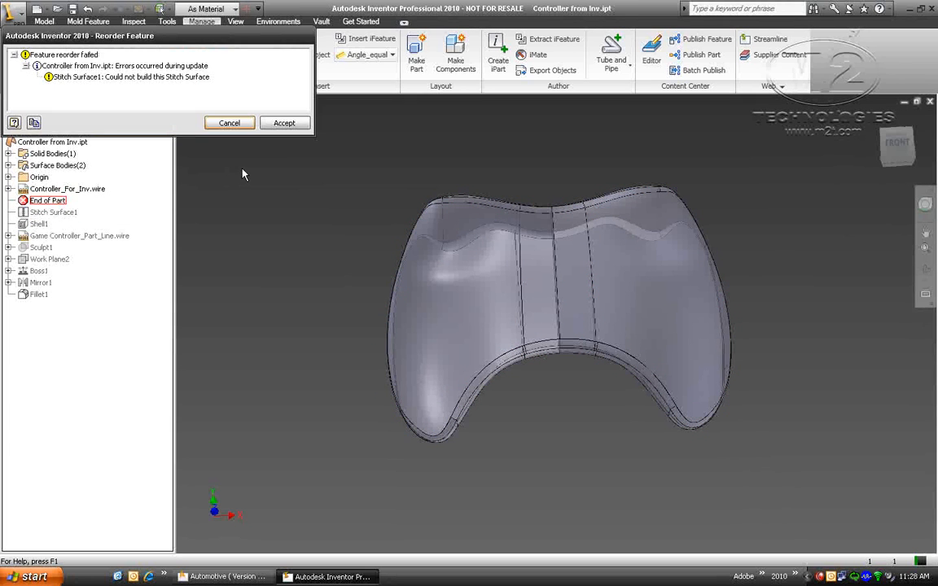
left_click(284, 122)
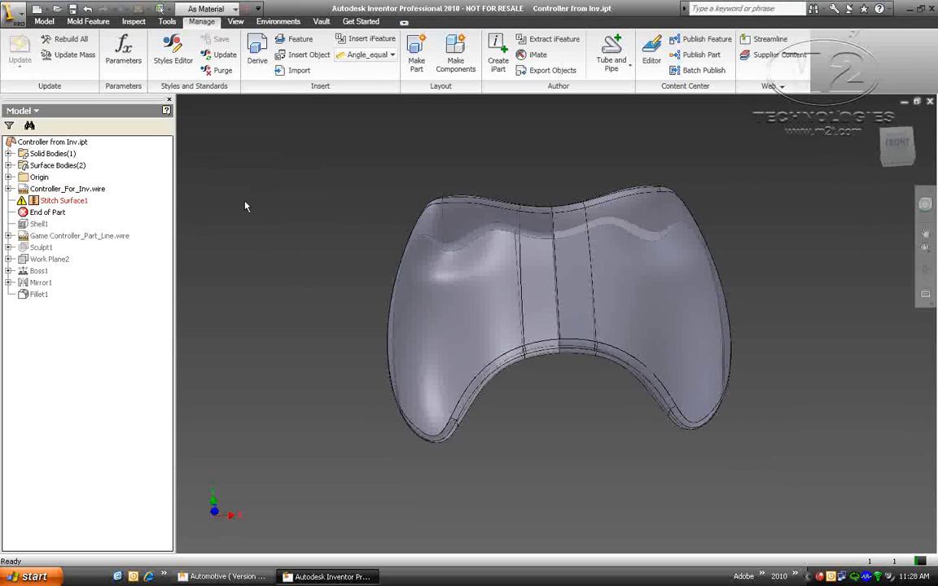
left_click(62, 203)
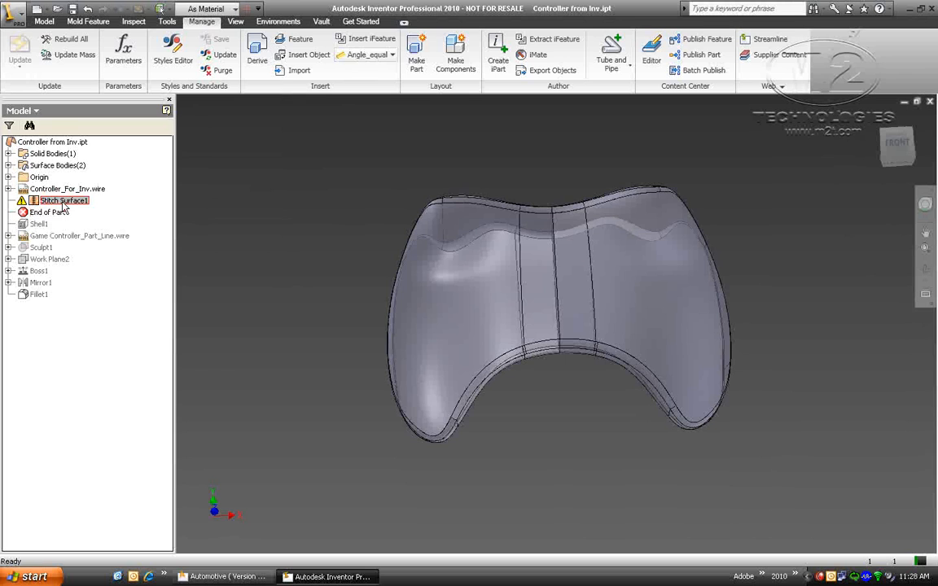
double_click(63, 203)
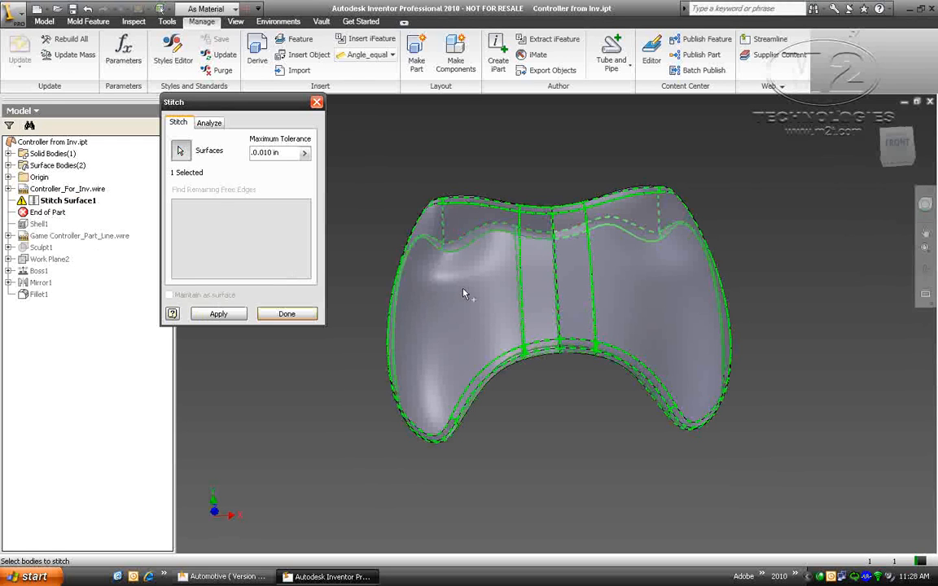
left_click(218, 314)
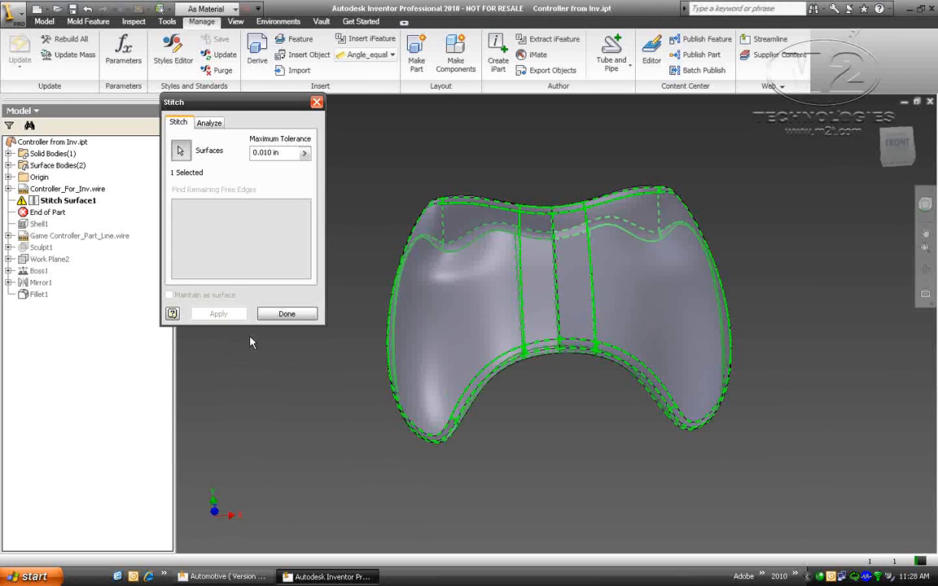
left_click(287, 316)
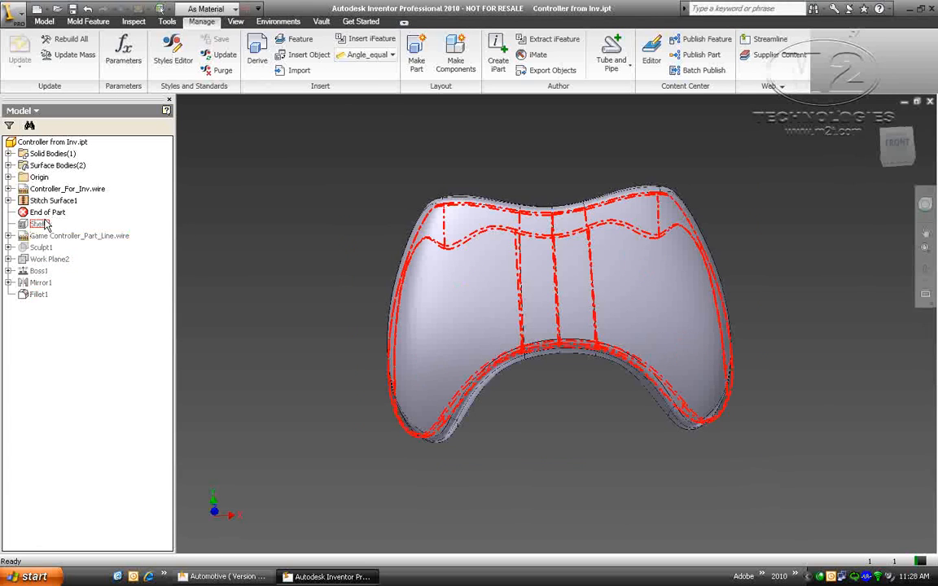
Step: Move the End of Part marker below Fillet1 to restore the remaining features, accepting the fillet error
mouse_move(49, 212)
left_mouse_down()
mouse_move(42, 234)
mouse_move(63, 292)
left_mouse_up()
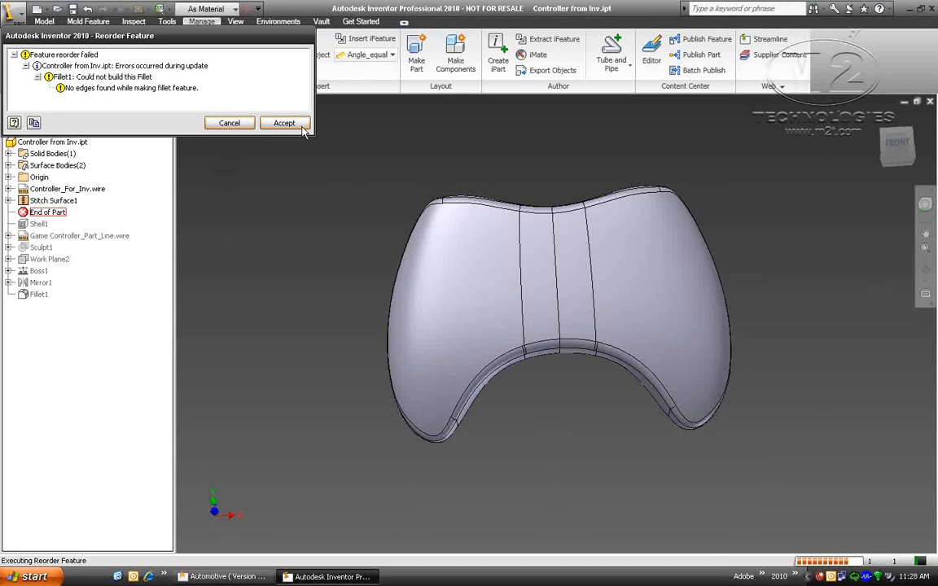
left_click(297, 124)
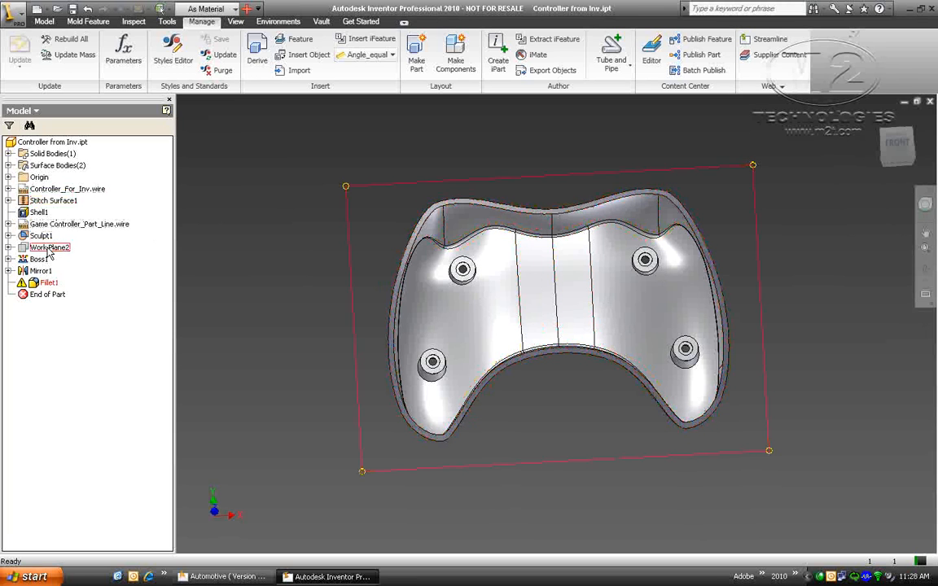
Step: Repair Fillet1 by reselecting the edges of the four boss holes on the controller's outer face with a 0.04 in radius
mouse_move(900, 151)
left_mouse_down()
mouse_move(847, 152)
mouse_move(847, 211)
mouse_move(893, 156)
left_mouse_up()
double_click(49, 283)
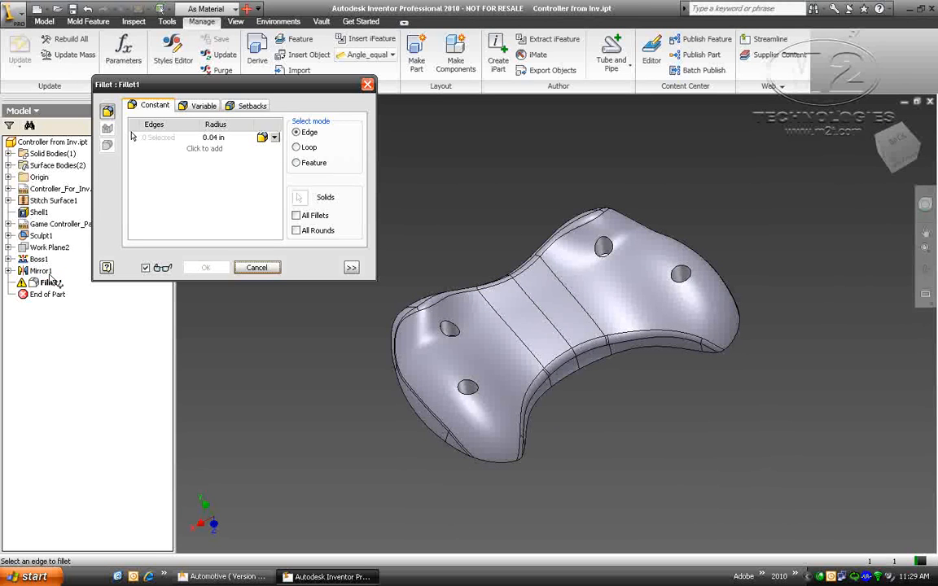
left_click(450, 327)
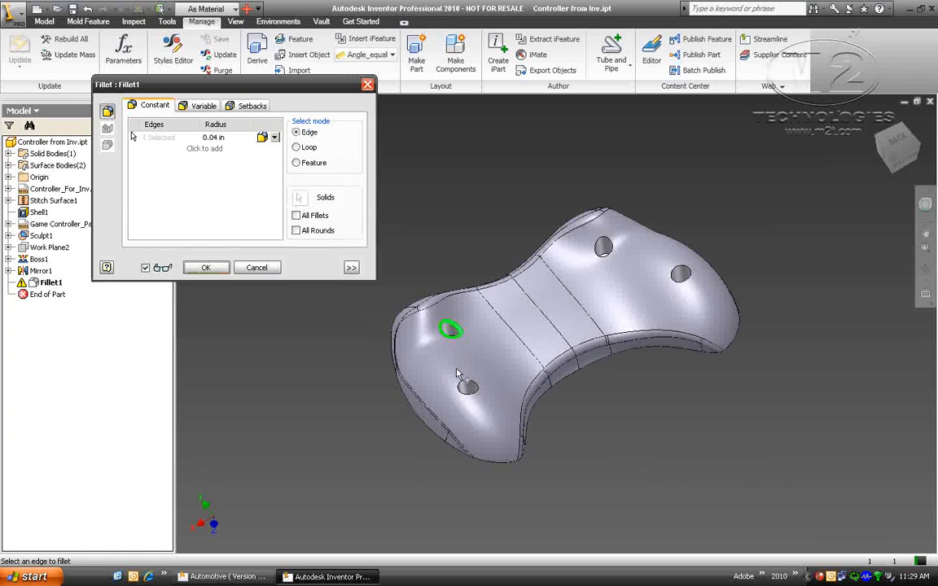
left_click(467, 387)
left_click(603, 247)
left_click(681, 275)
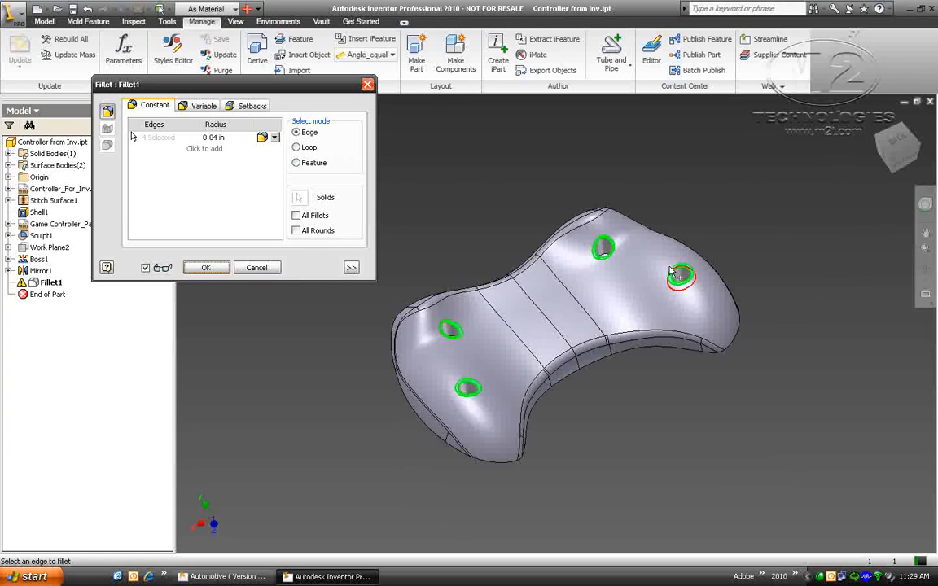
left_click(257, 268)
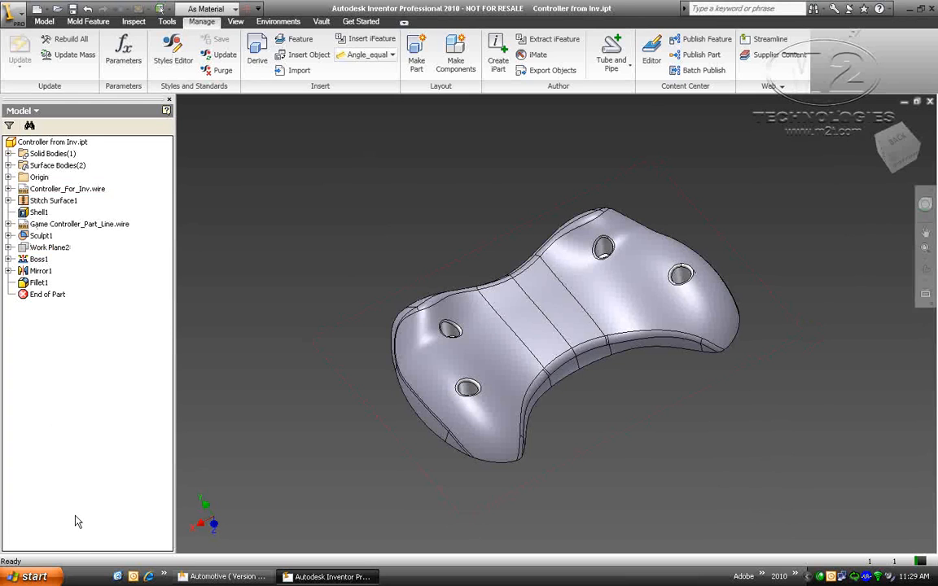
left_click_drag(898, 148, 847, 122)
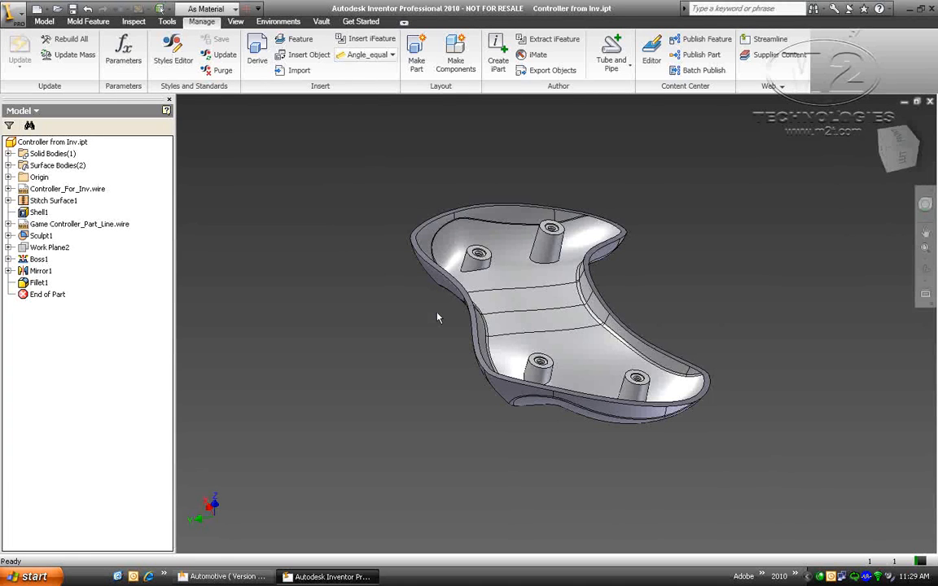
middle_click_drag(437, 318, 505, 314, "shift")
left_click_drag(898, 151, 879, 180)
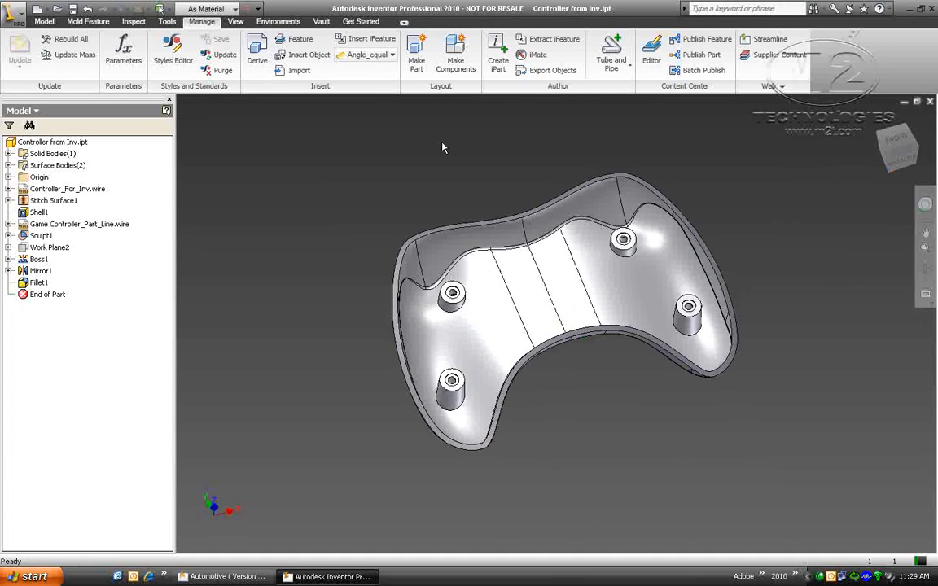